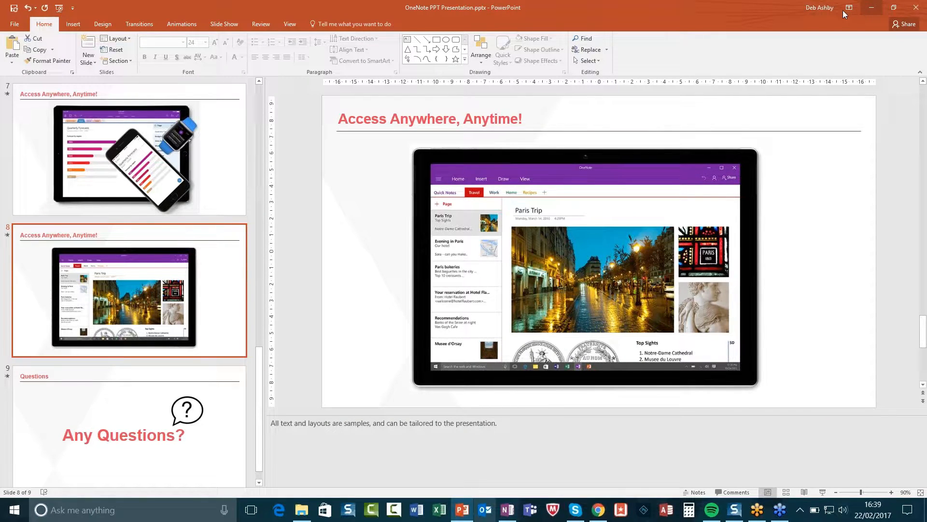
Step: Minimize the presentation and switch to OneNote
click(872, 7)
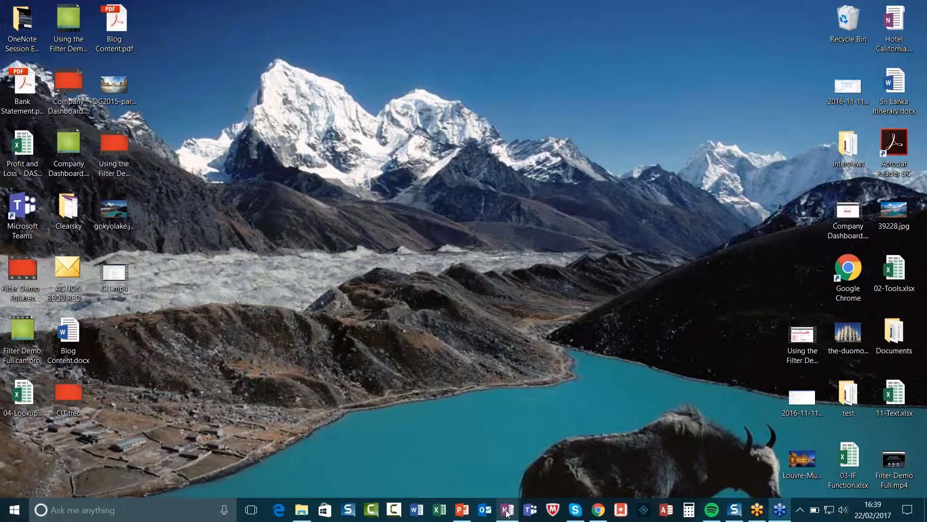
click(507, 511)
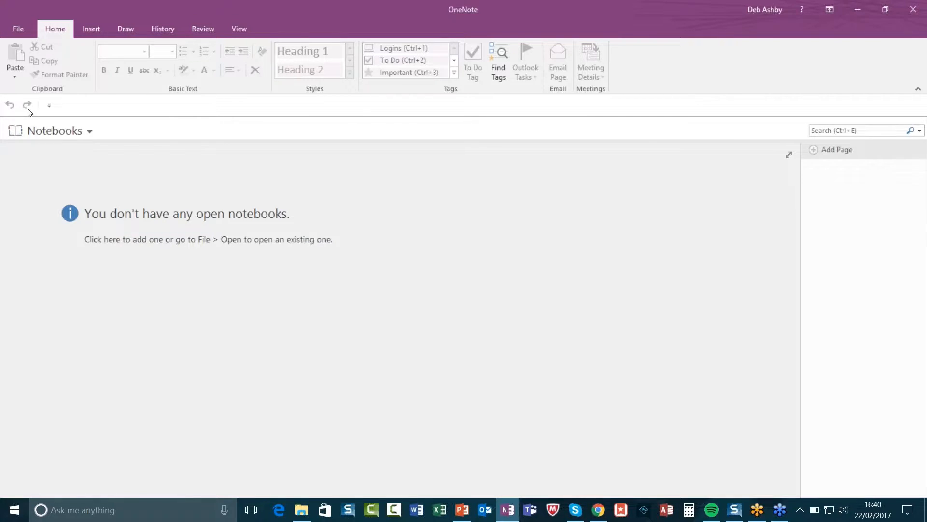
click(50, 107)
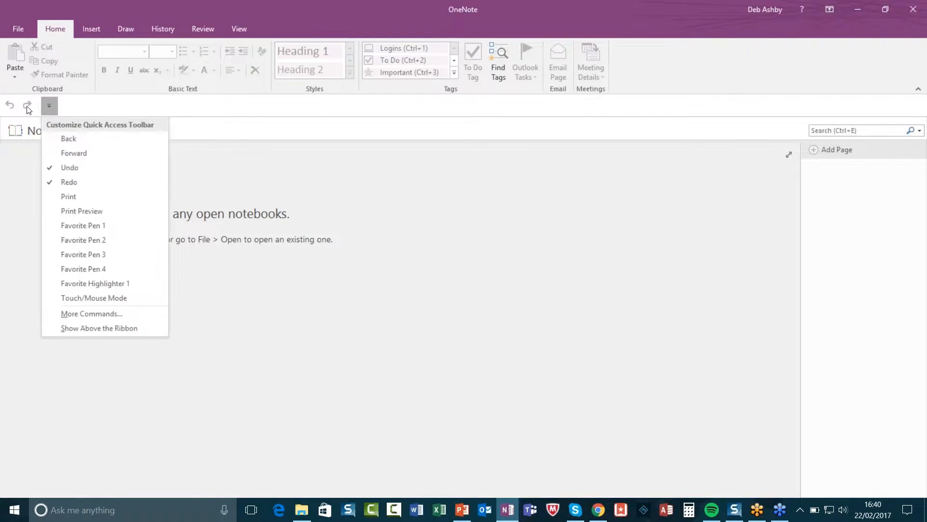
click(164, 112)
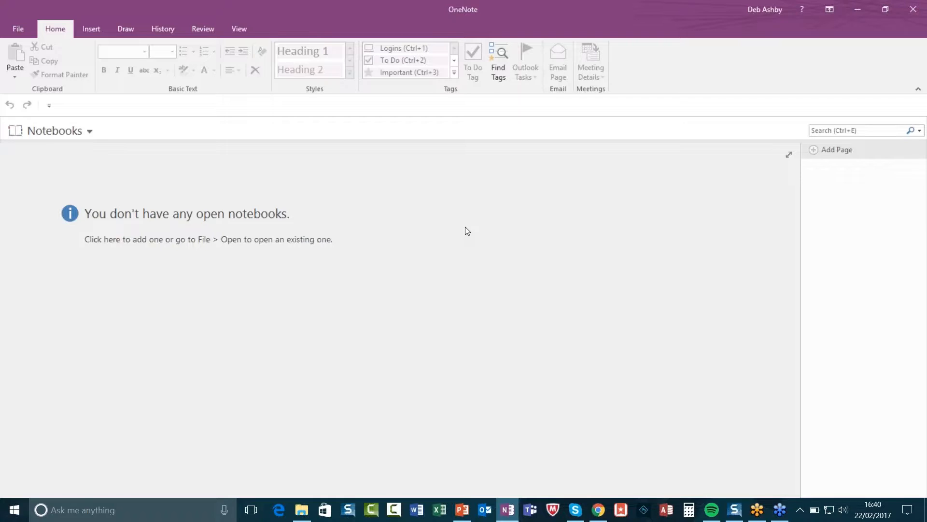
click(16, 31)
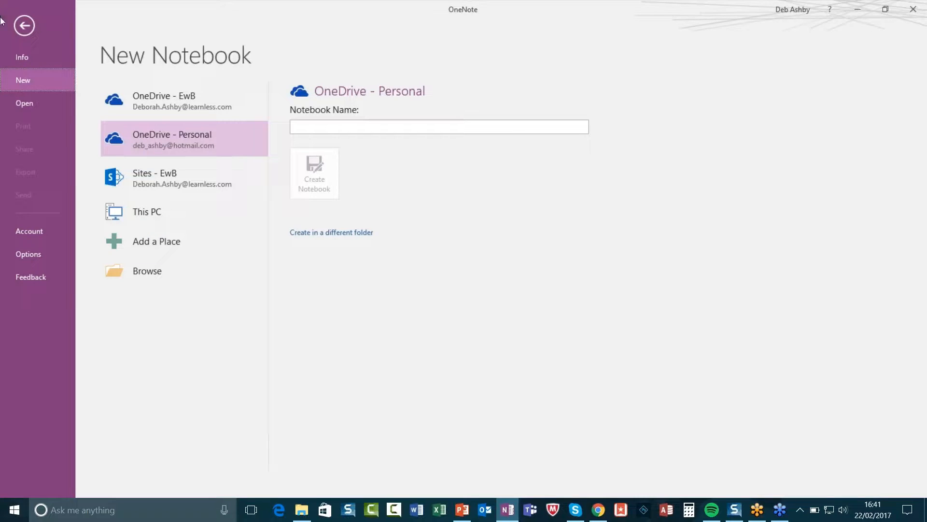
click(24, 26)
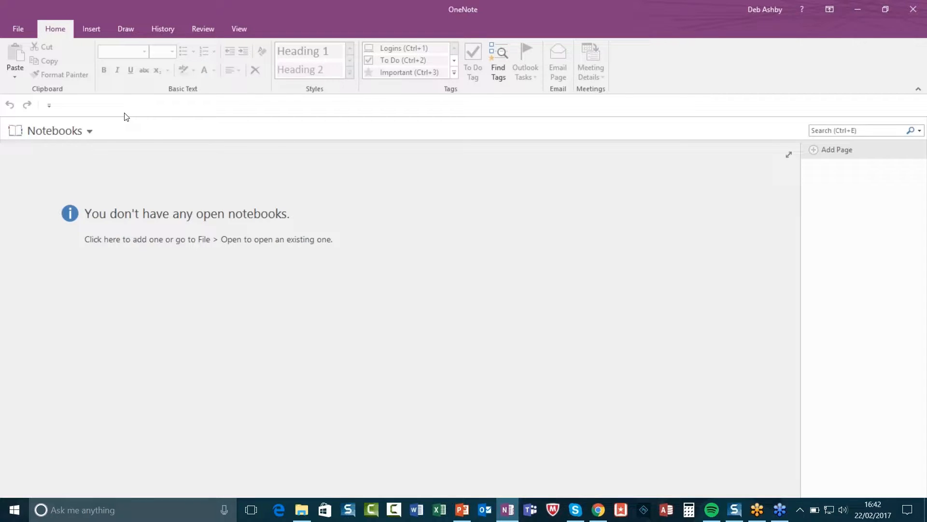
click(97, 27)
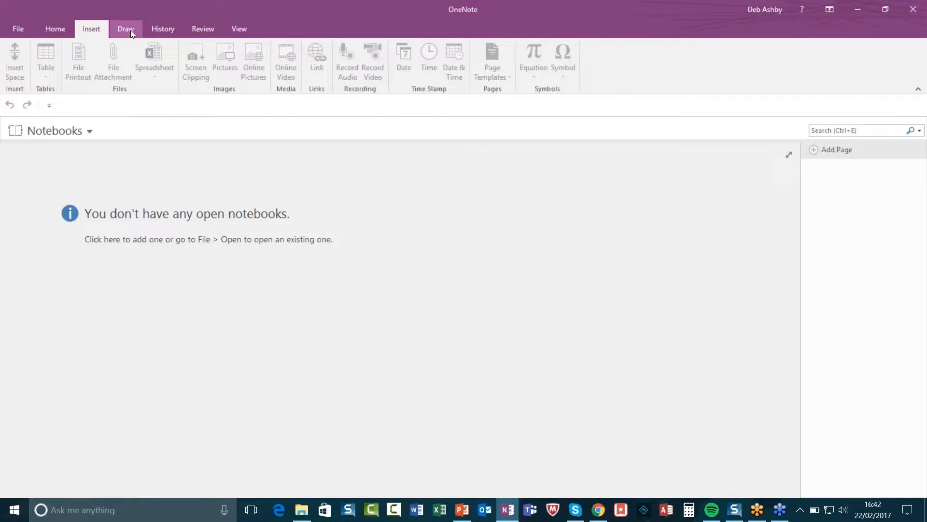
click(161, 30)
click(59, 29)
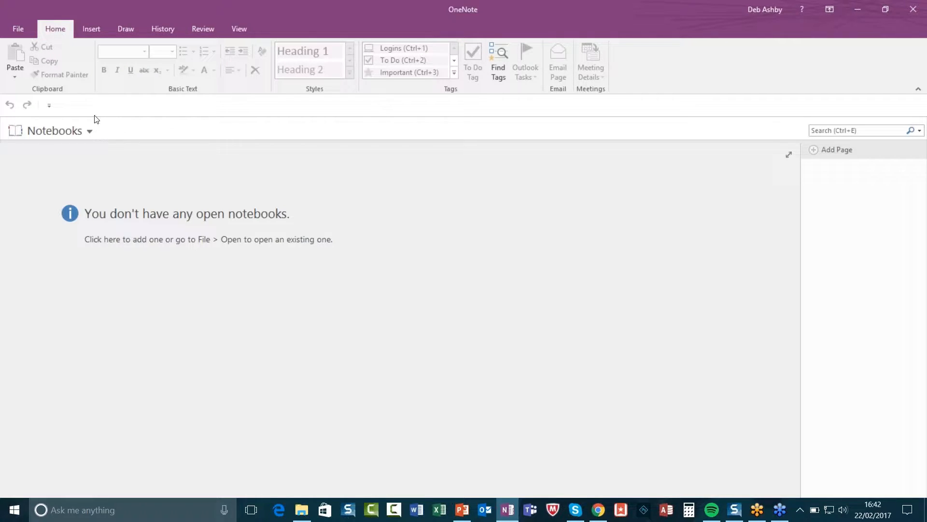
Step: Add the Cut command from the All Commands set to the Quick Access Toolbar and apply the customization
click(49, 106)
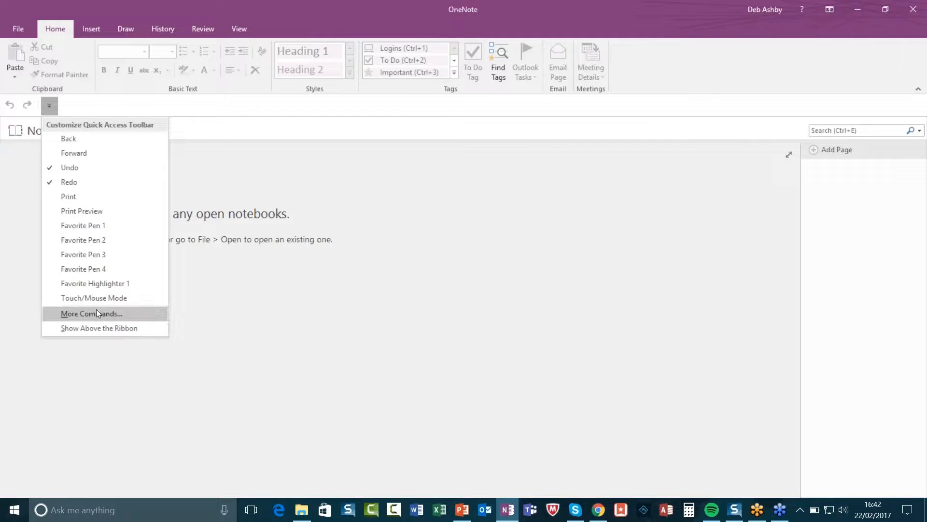
click(83, 315)
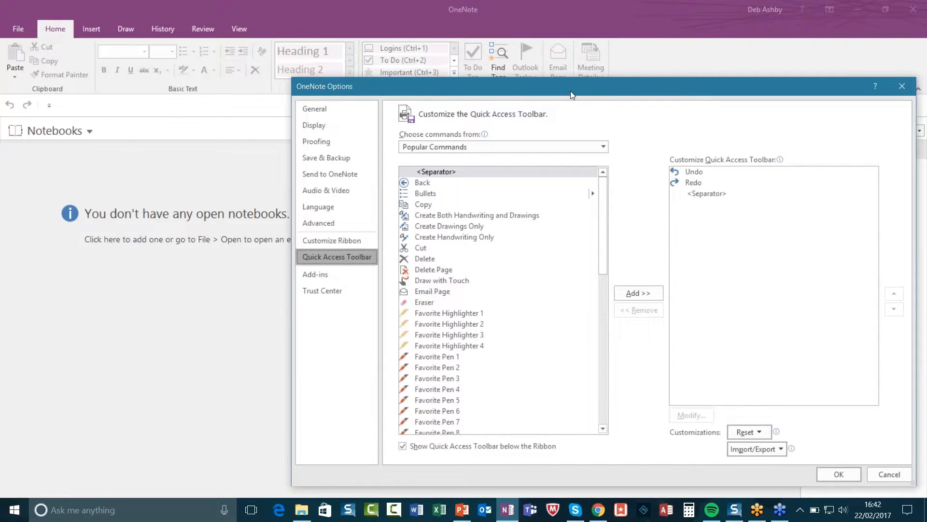
drag(570, 91, 469, 54)
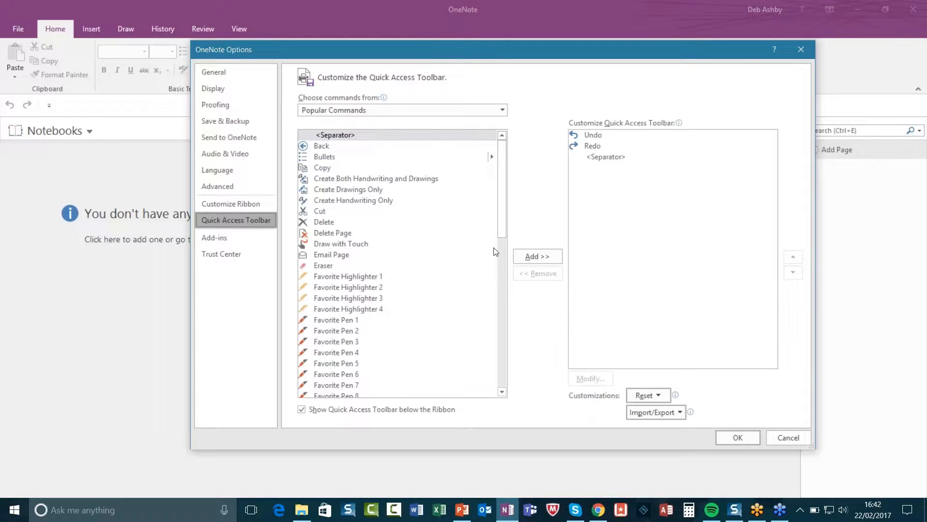
drag(503, 159, 505, 234)
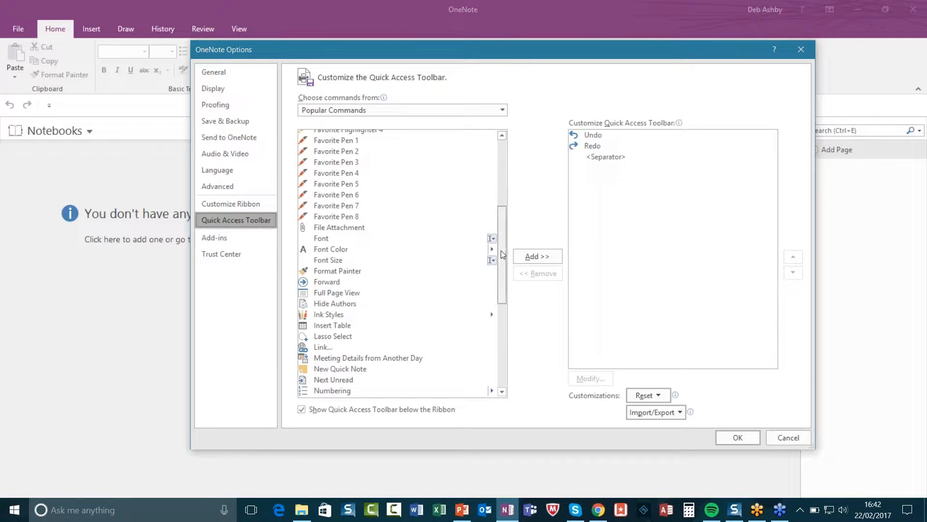
drag(503, 256, 502, 116)
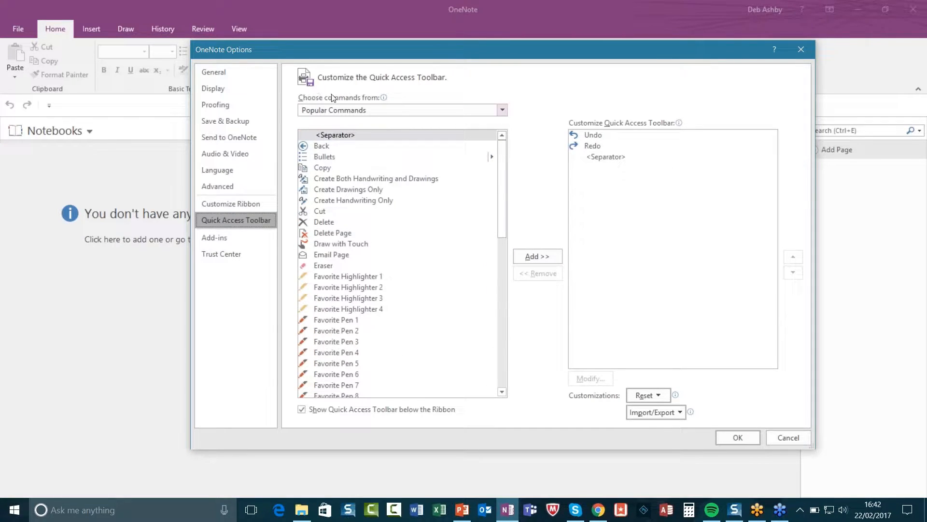
click(503, 111)
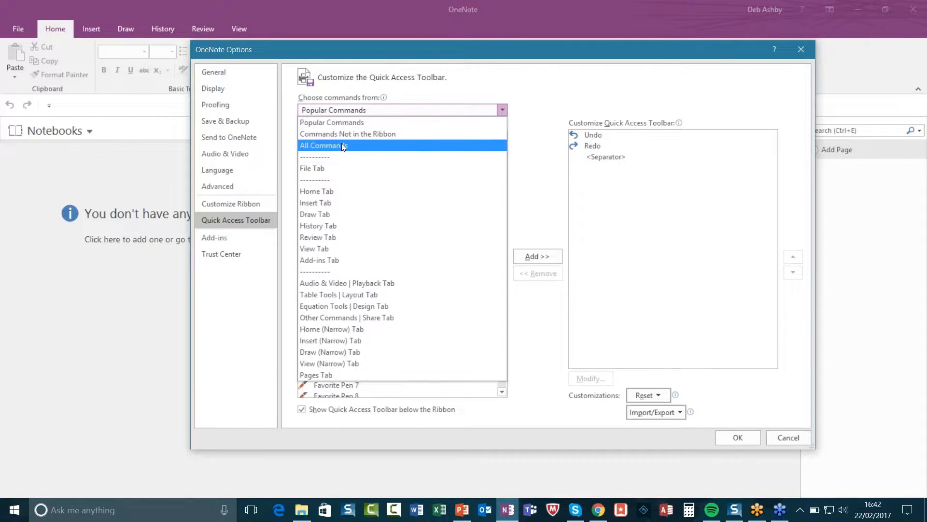
click(341, 144)
drag(502, 148, 506, 177)
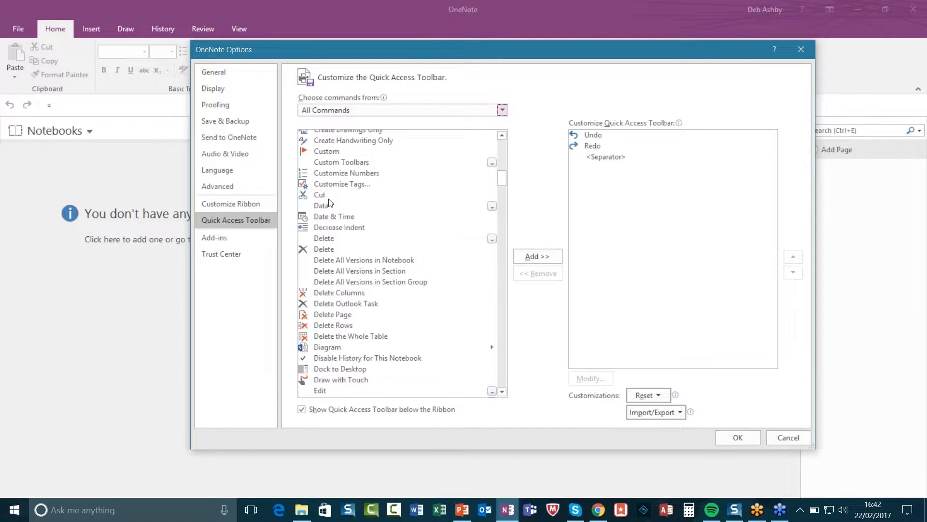
click(350, 194)
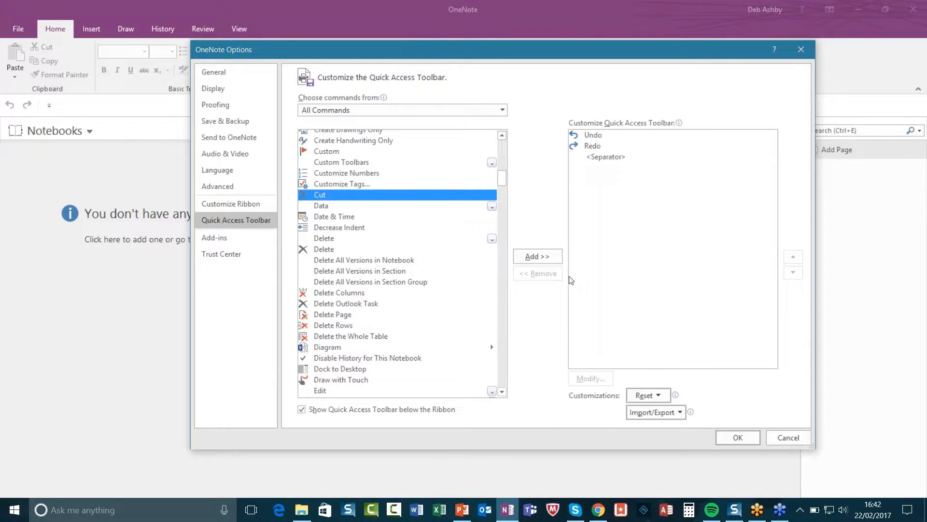
click(540, 254)
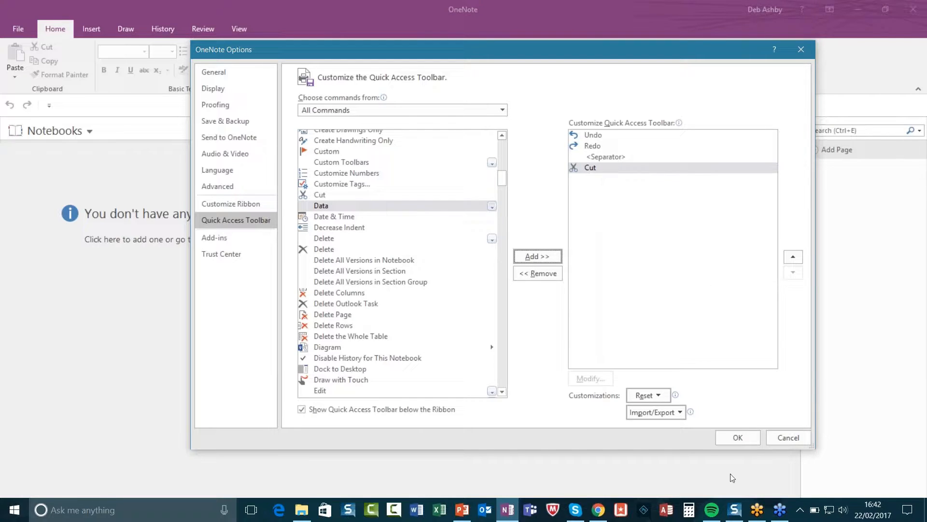
click(738, 439)
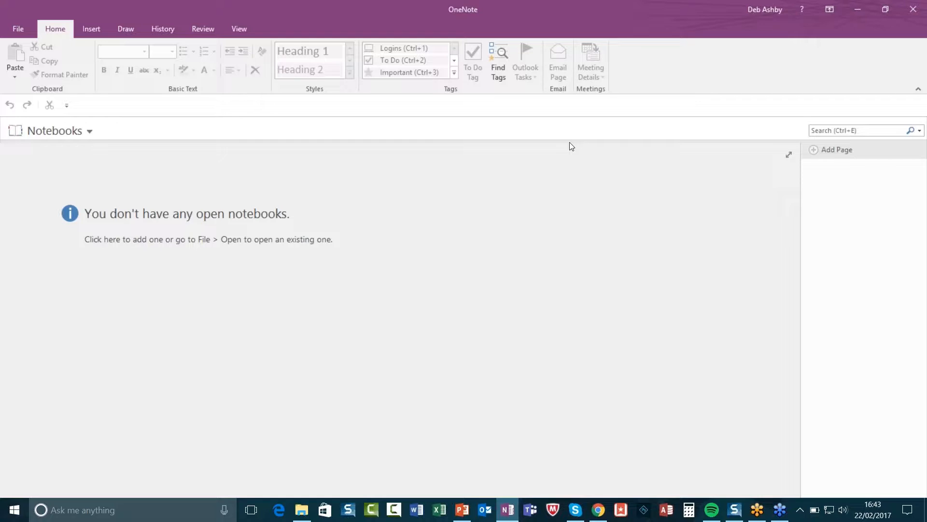
Step: Open the recently used OneNote Practice notebook stored on OneDrive - EwB
click(22, 28)
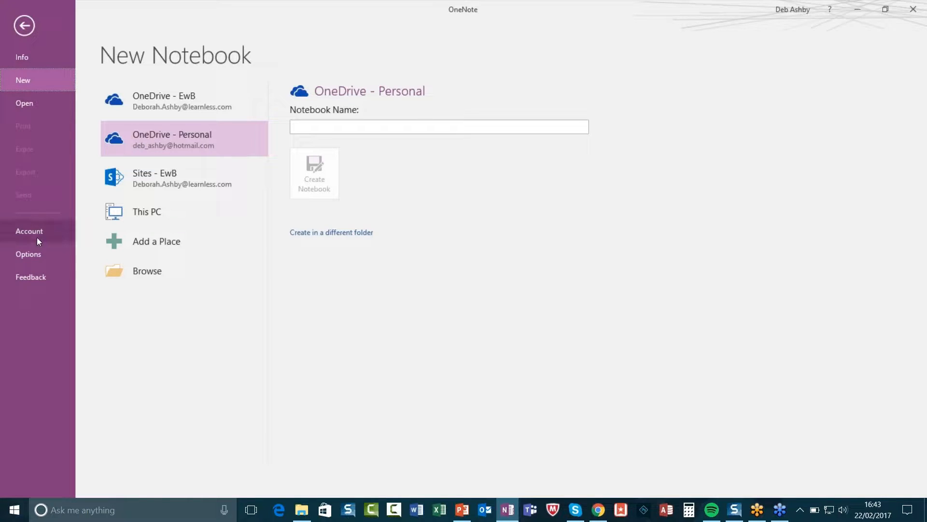
click(22, 21)
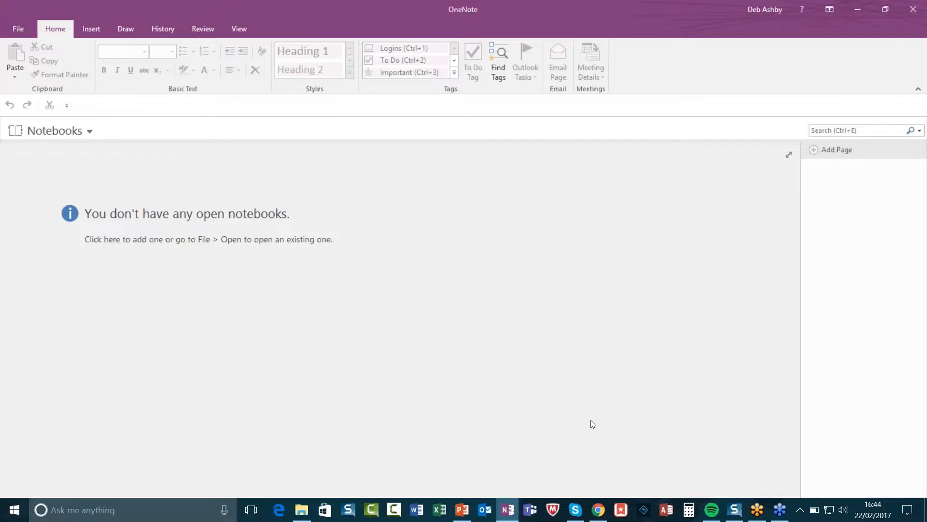
click(20, 33)
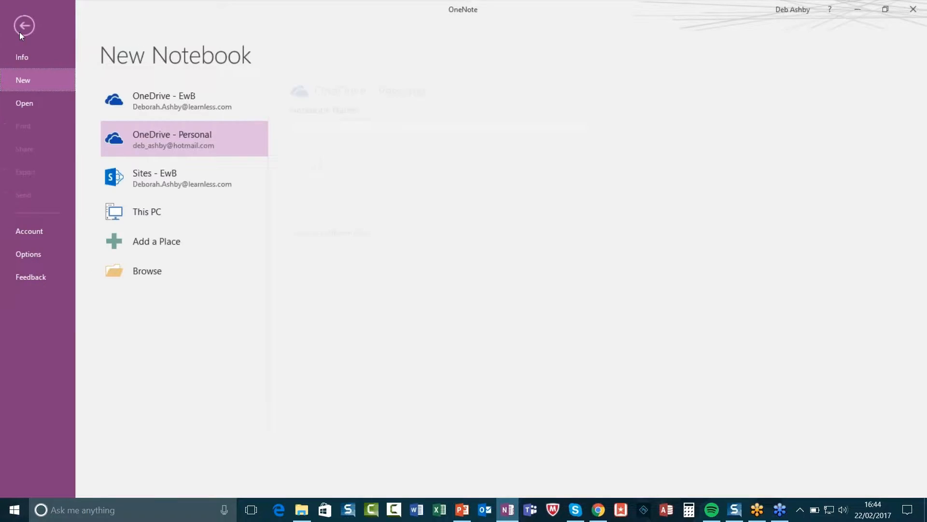
click(24, 103)
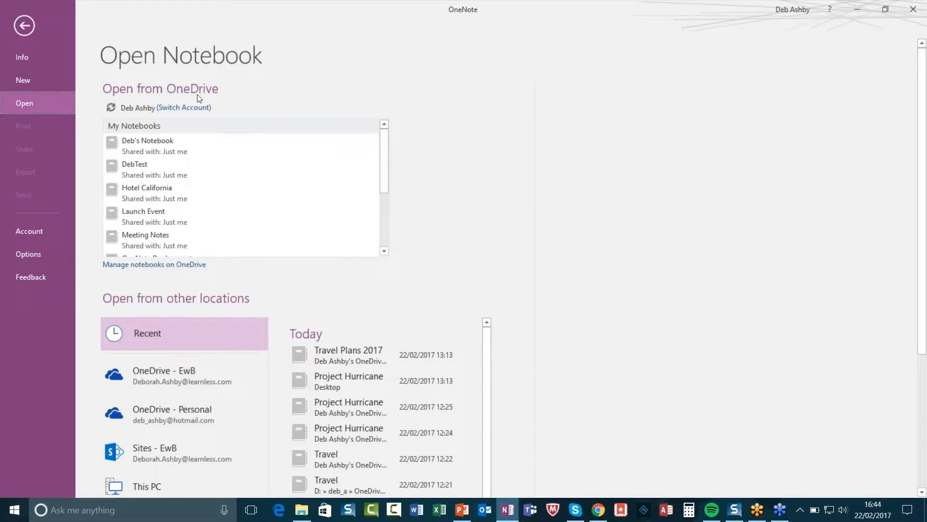
click(153, 143)
scroll(471, 102, down, 5)
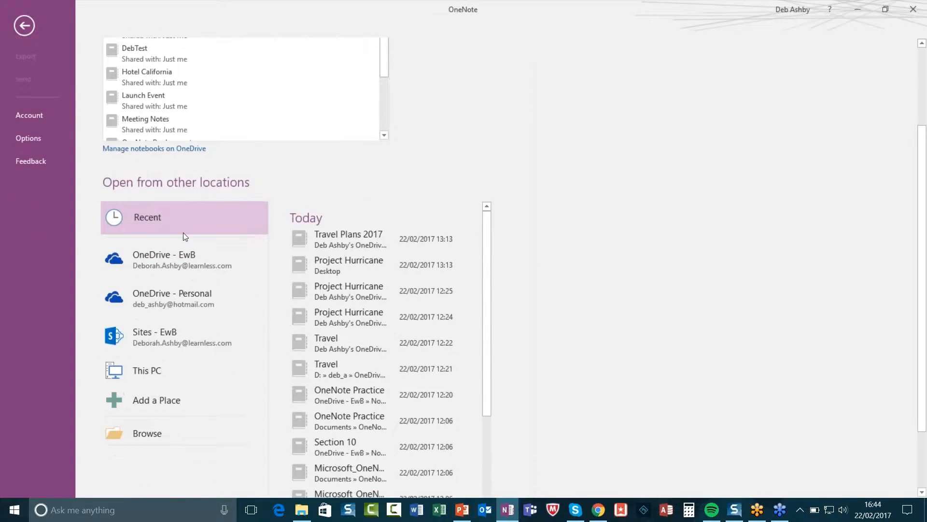
scroll(184, 233, down, 1)
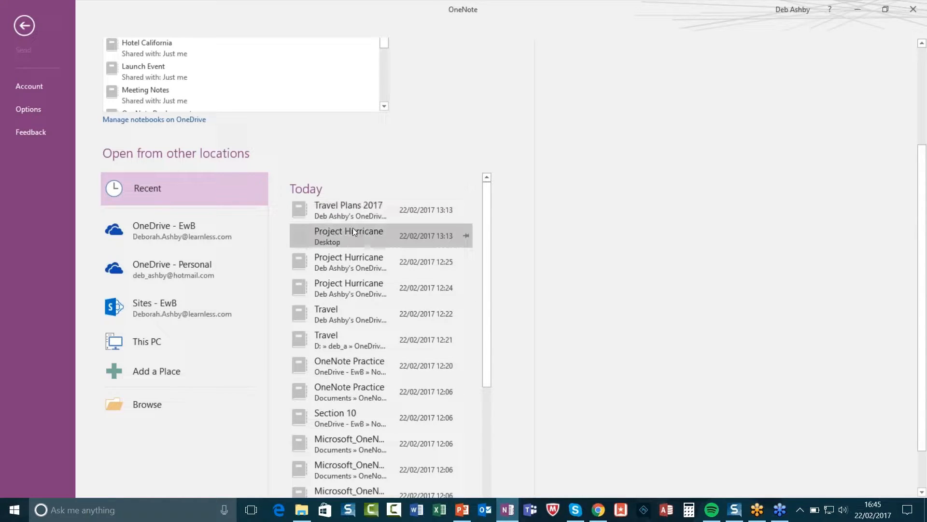
click(377, 227)
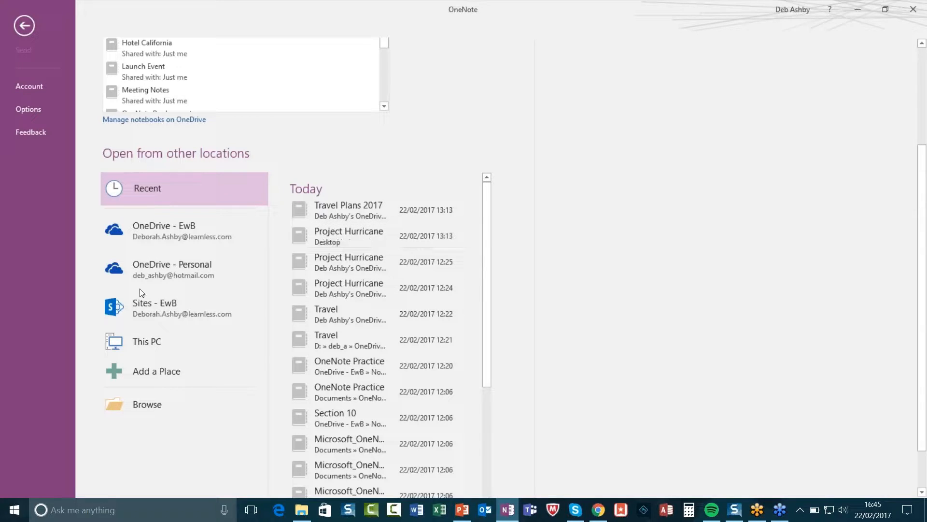
click(352, 363)
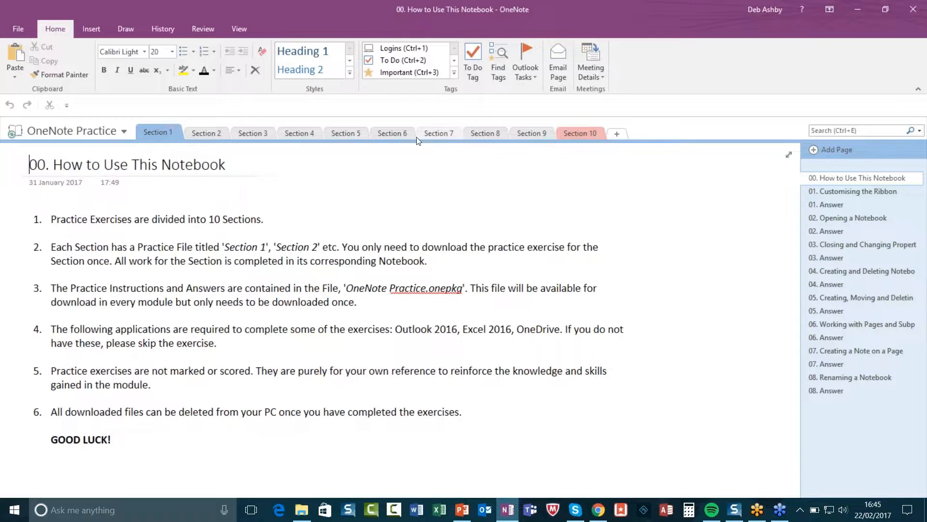
click(708, 231)
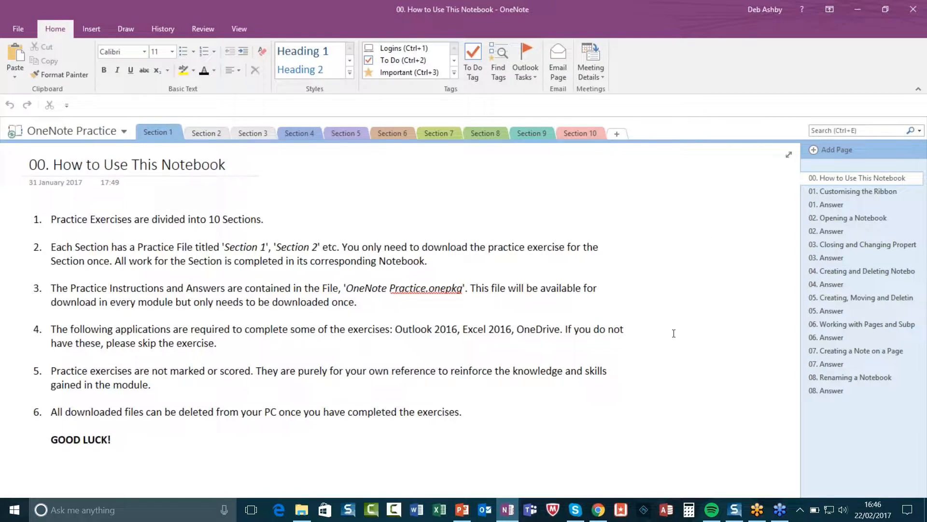
click(210, 133)
click(172, 132)
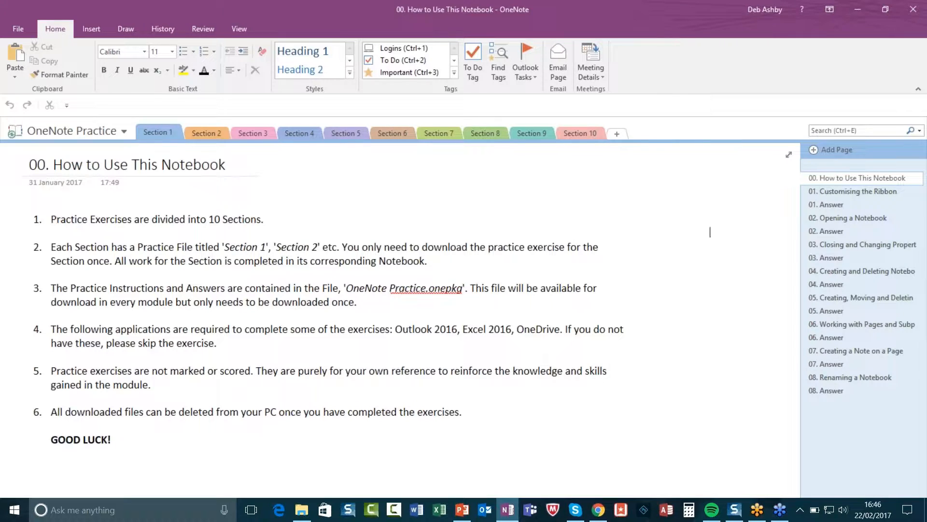
click(233, 220)
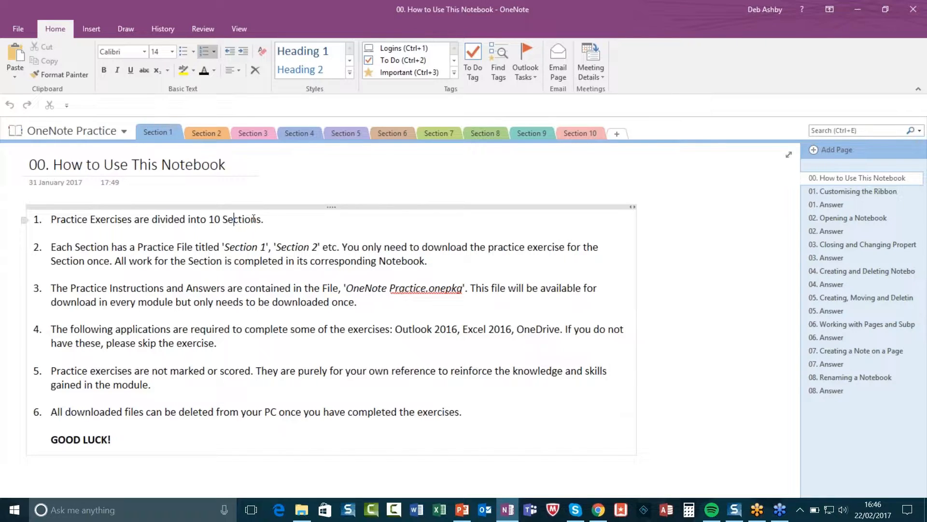
Step: Sync the OneNote Practice notebook and close the list of open notebooks
click(124, 133)
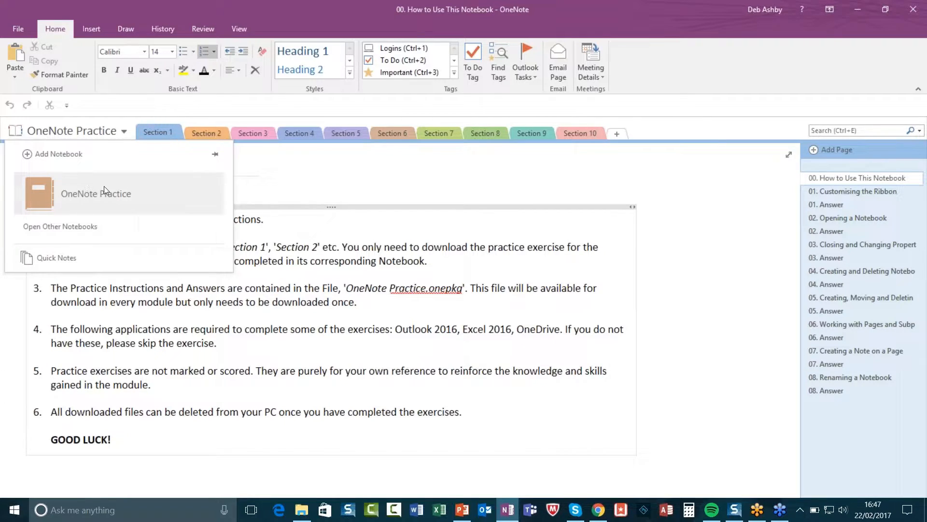
right_click(140, 192)
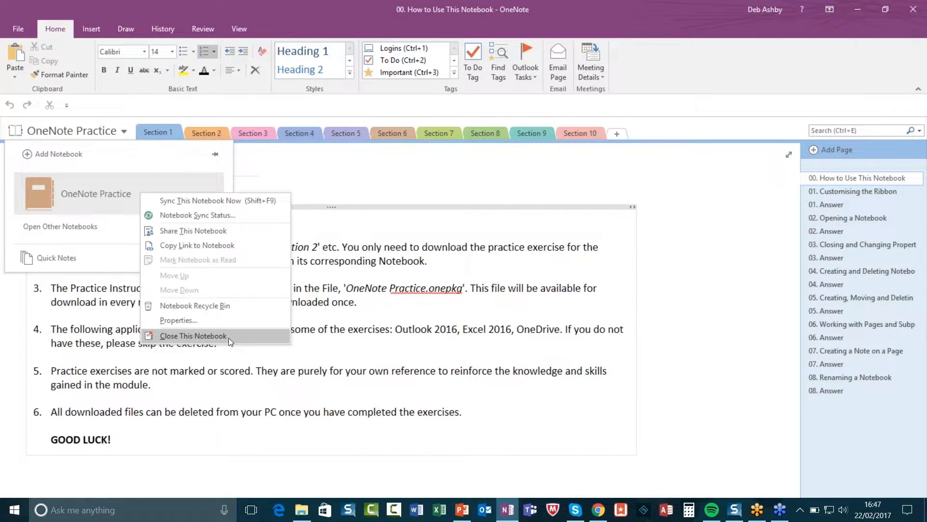
click(261, 201)
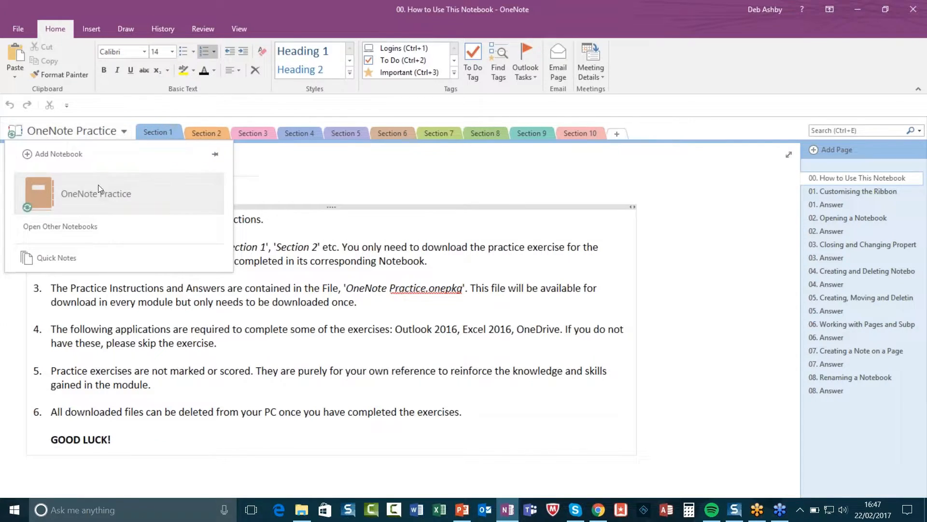
click(103, 132)
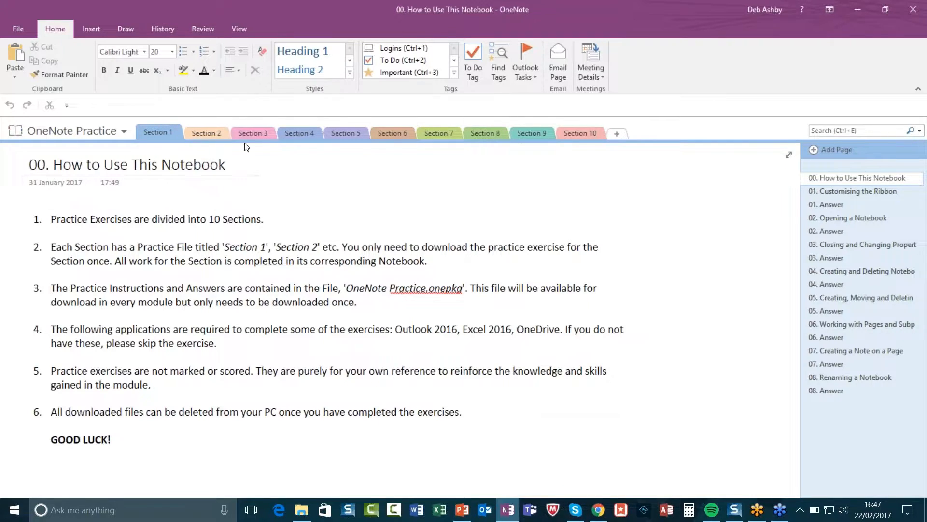
Step: Look through the notebook's sections and view the 01. Customising the Ribbon and 01. Answer pages in Section 1
click(226, 132)
click(233, 133)
click(158, 132)
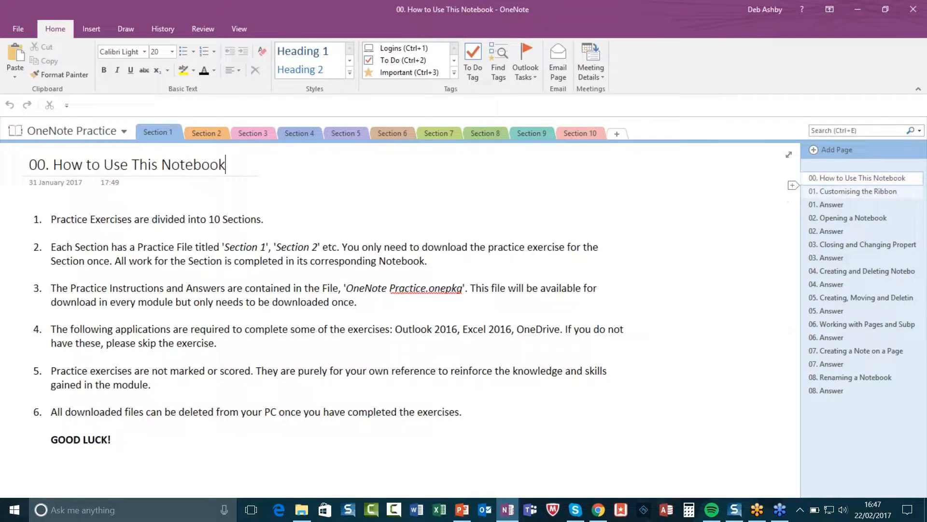
click(831, 192)
click(827, 204)
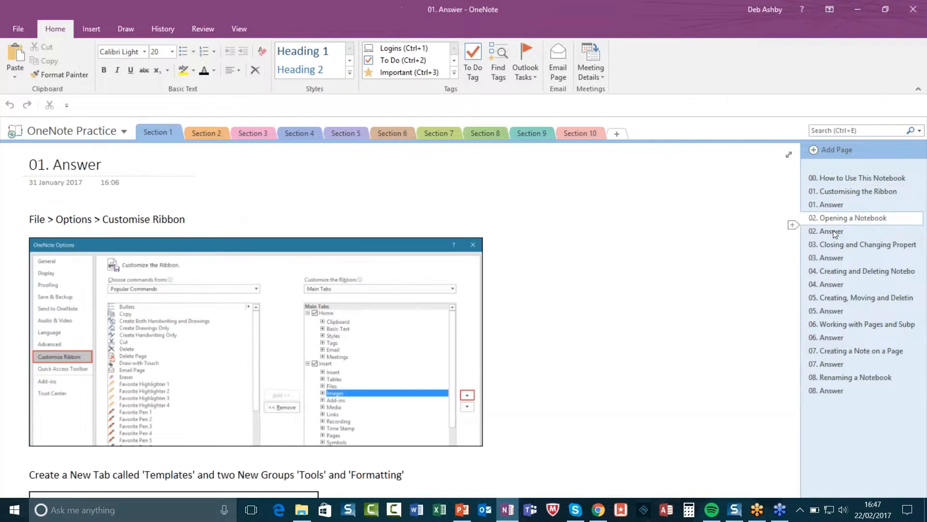
Step: View Section 1's pages from 02. Opening a Notebook through 04. Creating and Deleting Notebooks, and return to 00. How to Use This Notebook
click(832, 218)
click(833, 233)
click(836, 244)
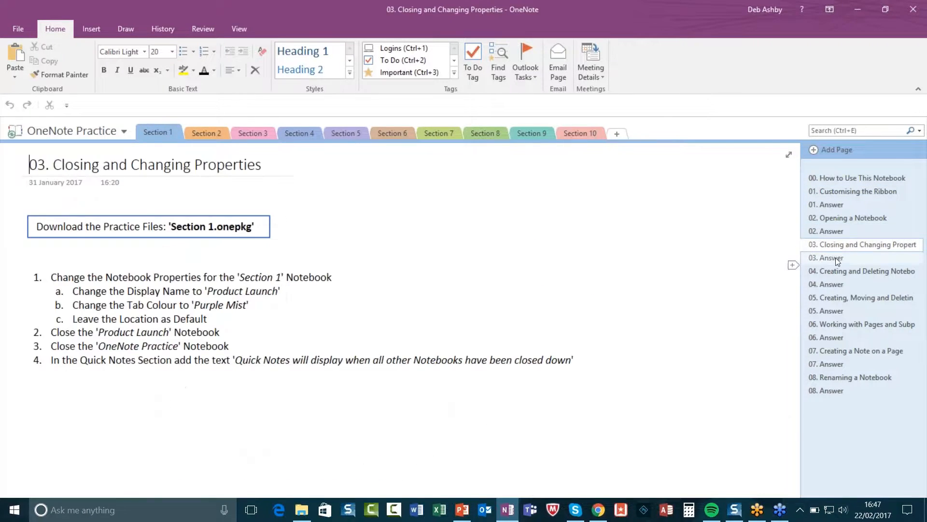
click(835, 259)
click(831, 271)
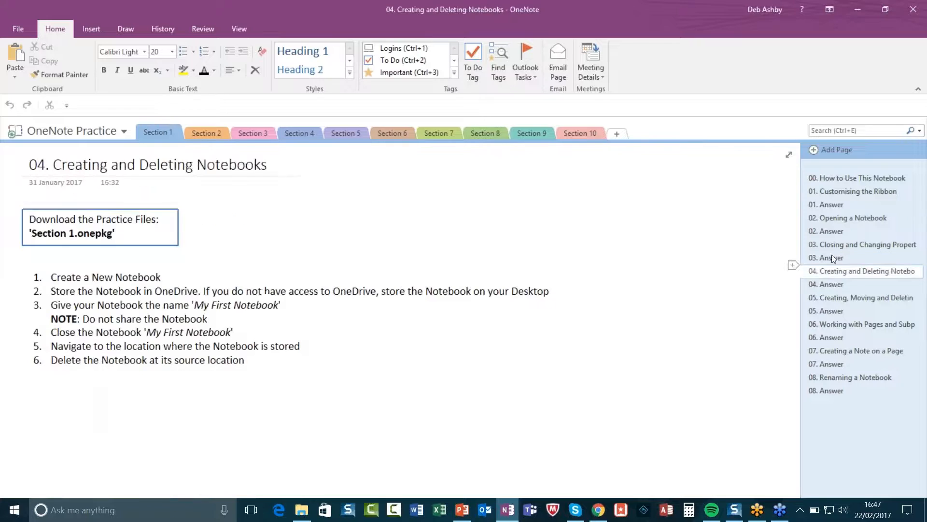
click(839, 182)
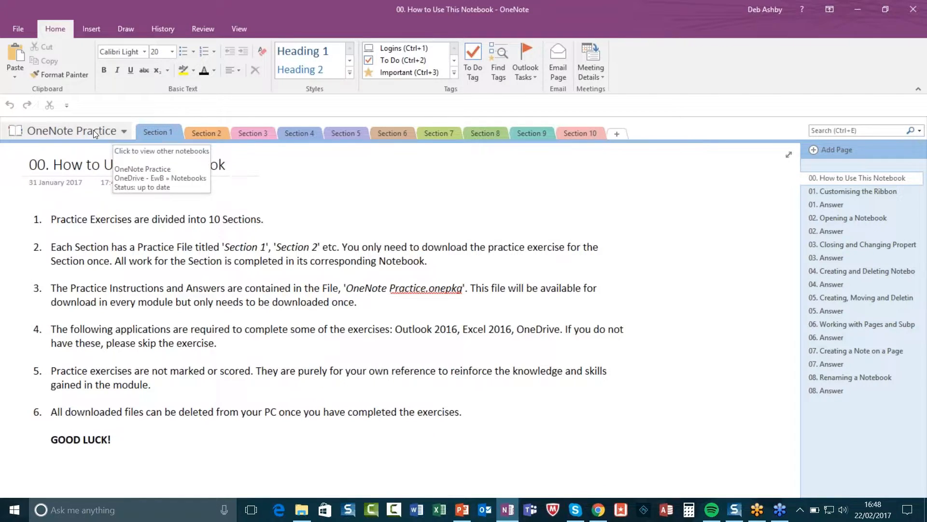
Step: Review the OneNote Practice notebook's properties, look at the available notebook colours, and cancel the dialog
click(123, 132)
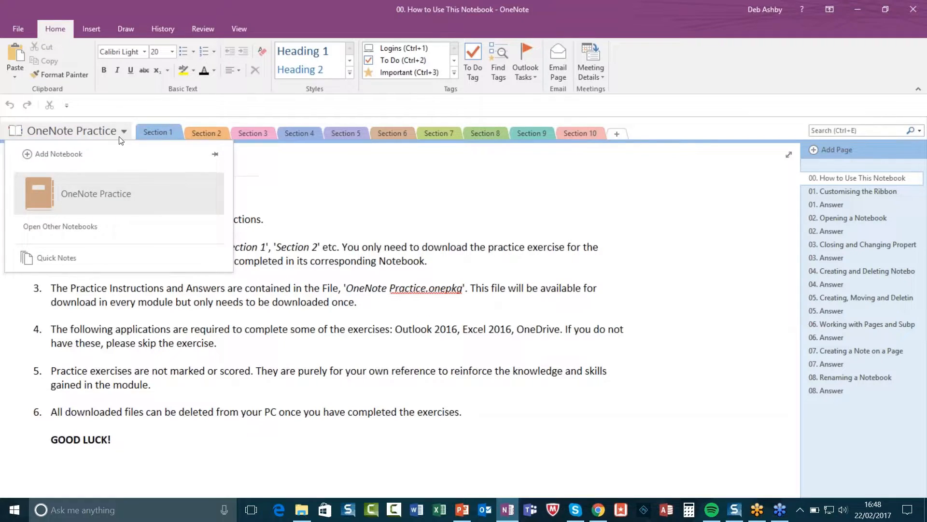
right_click(143, 195)
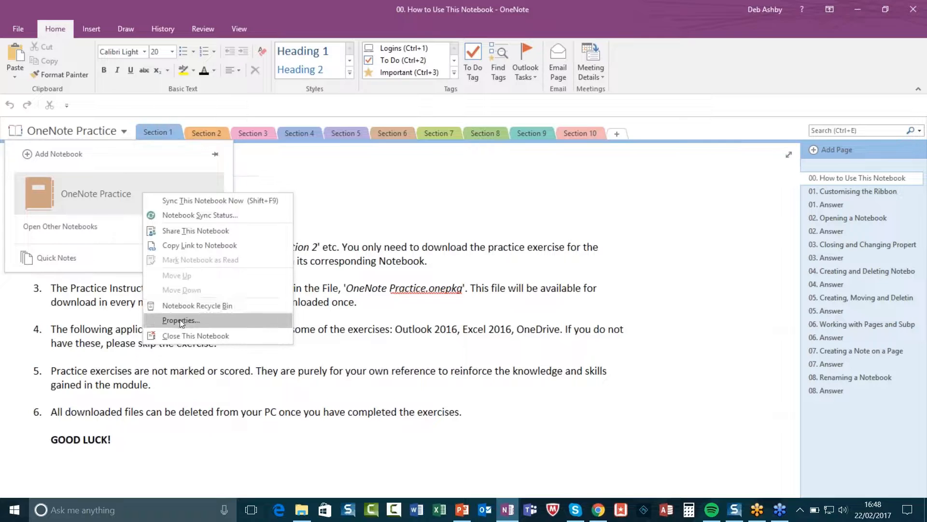
click(222, 320)
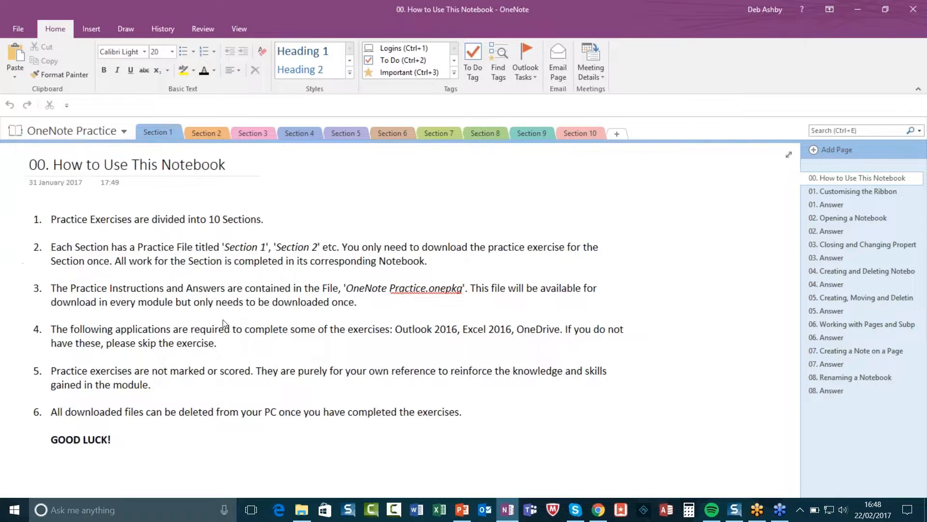
drag(471, 161, 409, 139)
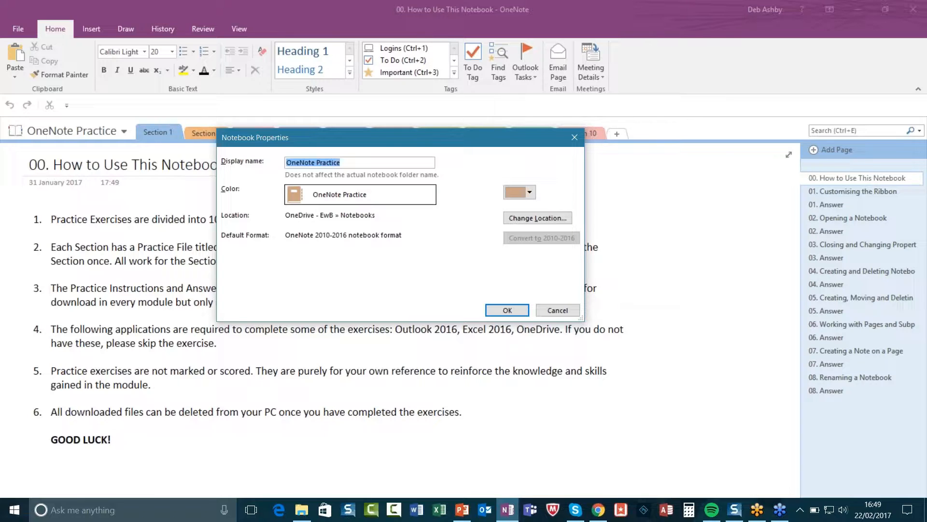
click(532, 195)
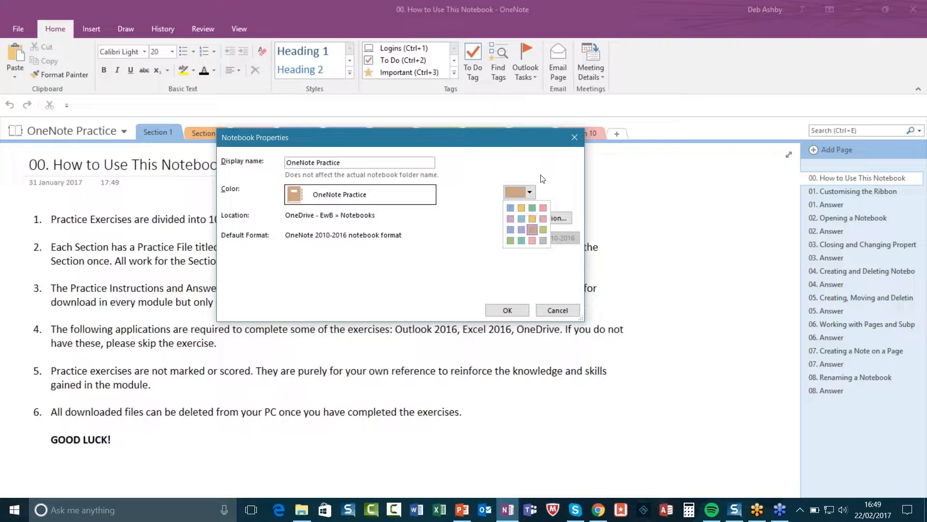
click(532, 220)
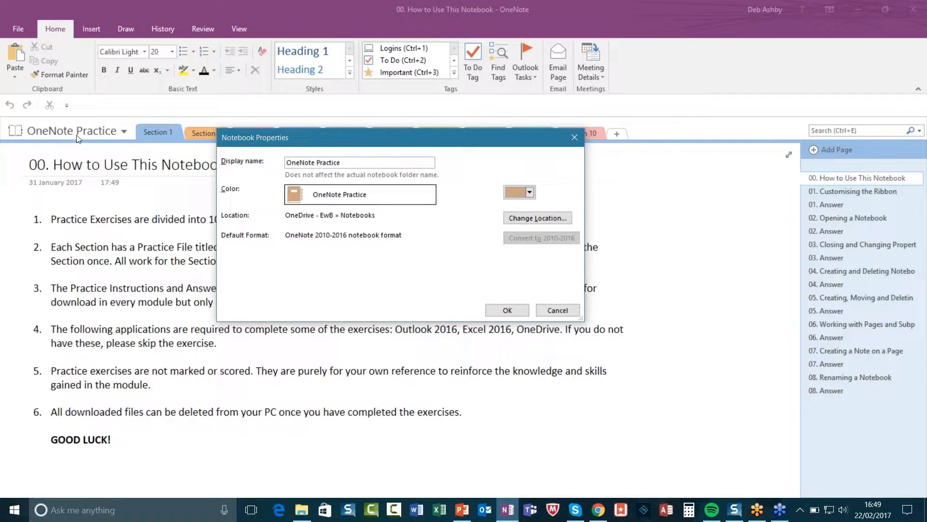
click(557, 311)
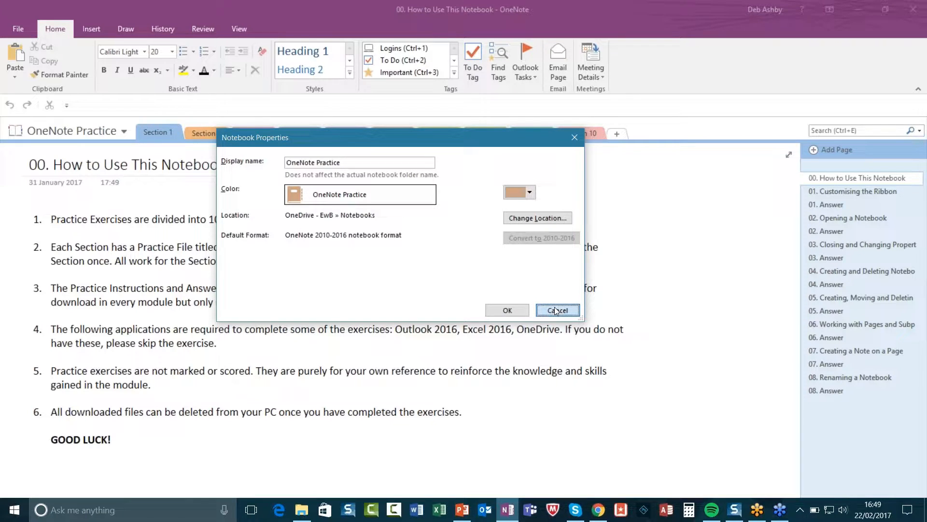
Step: View the OneNote Practice notebook's information and its available settings, and return to the notebook
click(18, 29)
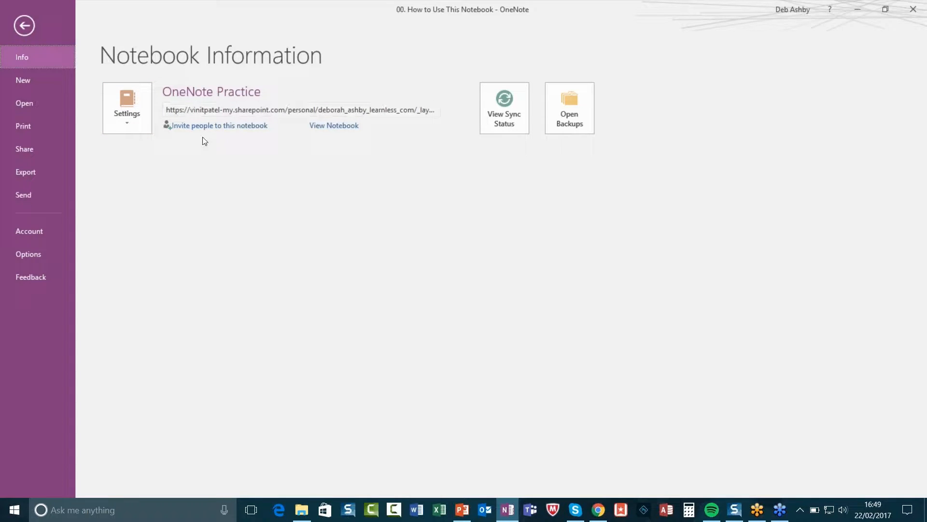
click(132, 126)
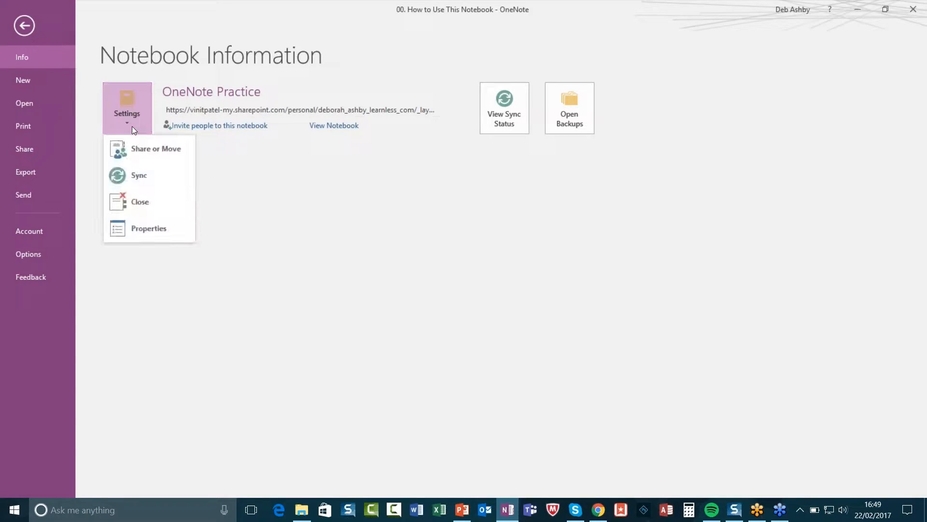
click(322, 246)
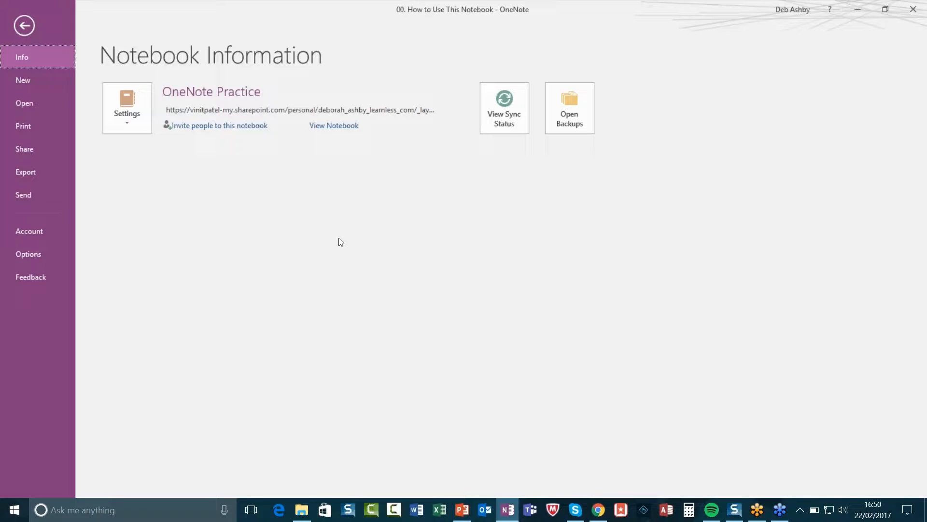
click(24, 26)
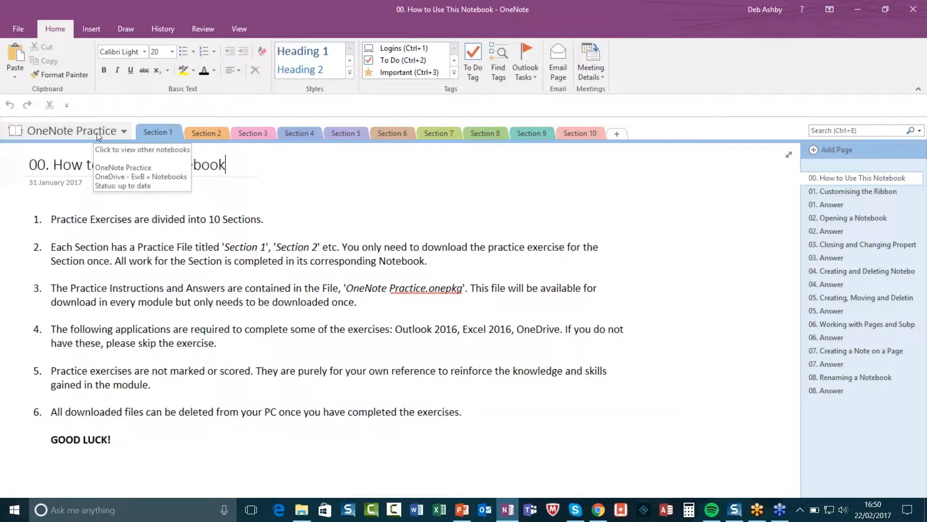
Step: Create a new notebook named Travel on OneDrive - Personal and decline sharing it
click(20, 30)
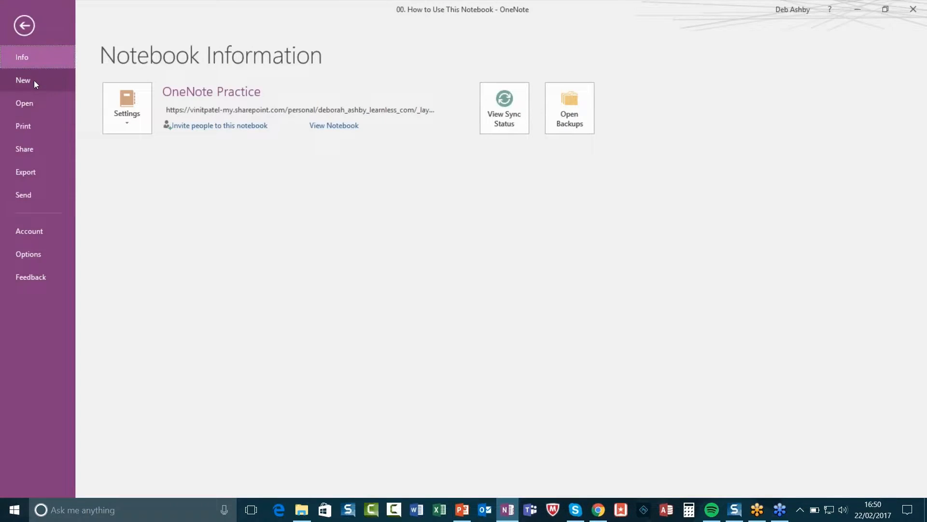
click(34, 81)
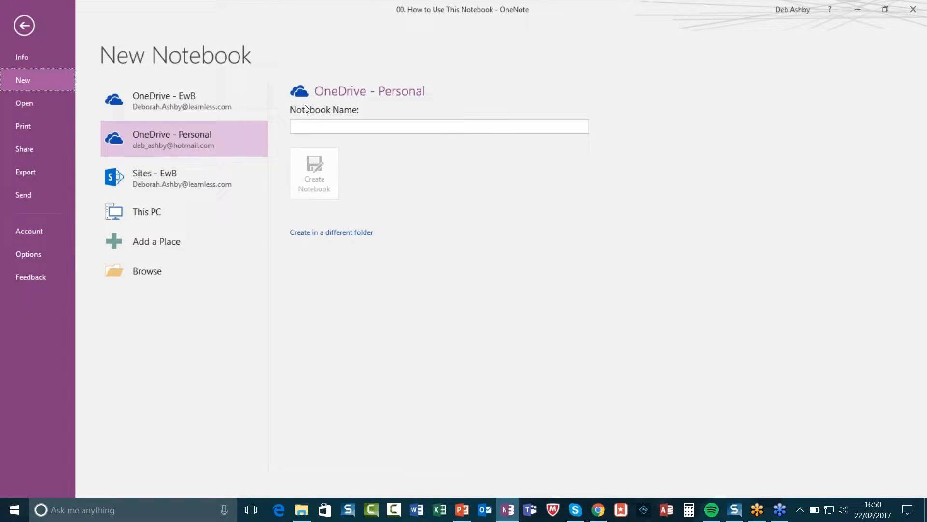
click(296, 126)
text(Travel)
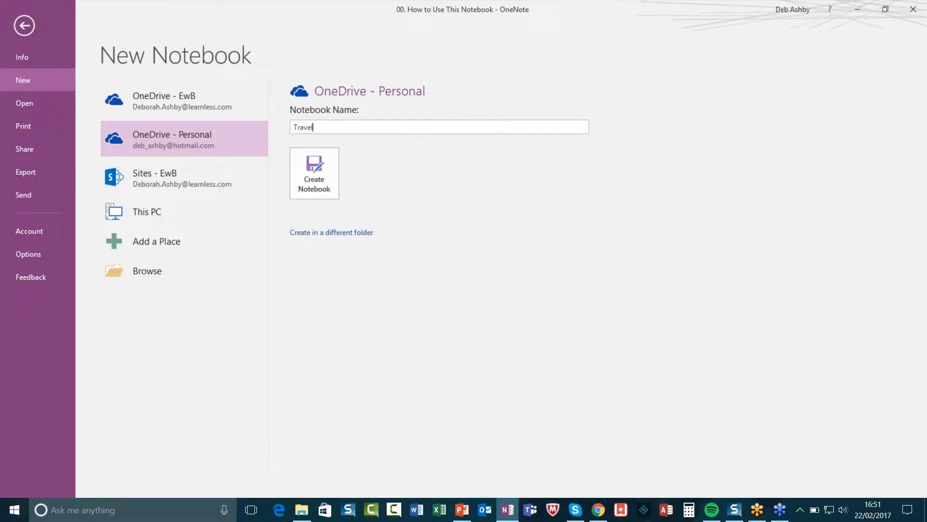
click(312, 181)
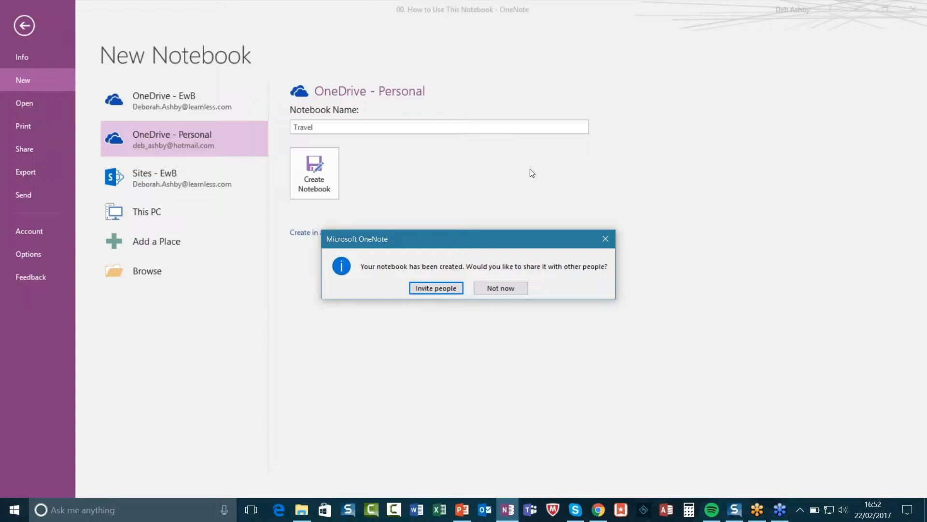
click(503, 289)
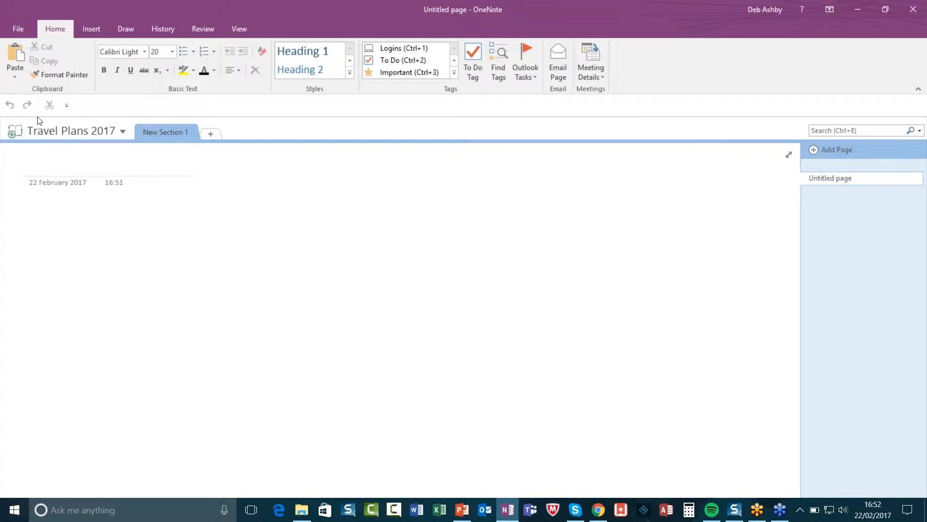
Step: Close the Travel Plans 2017 notebook
click(122, 131)
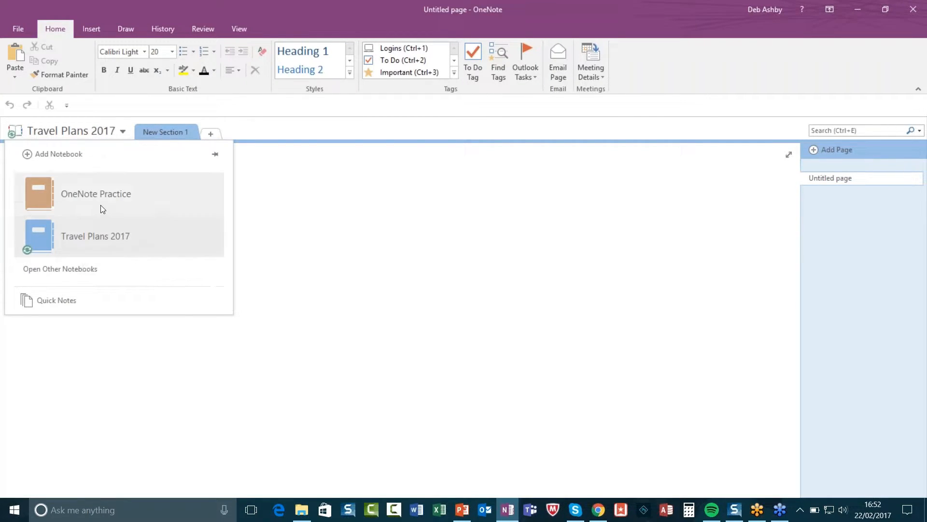
right_click(111, 235)
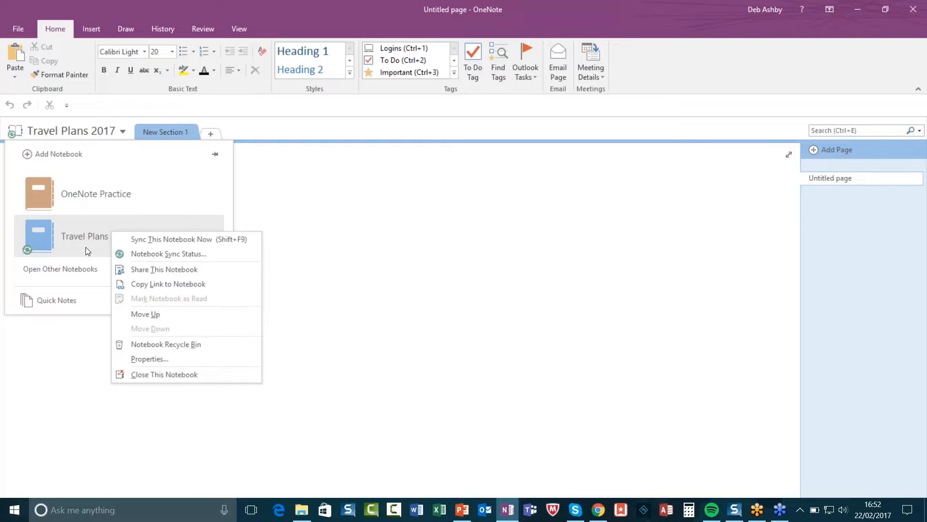
click(165, 374)
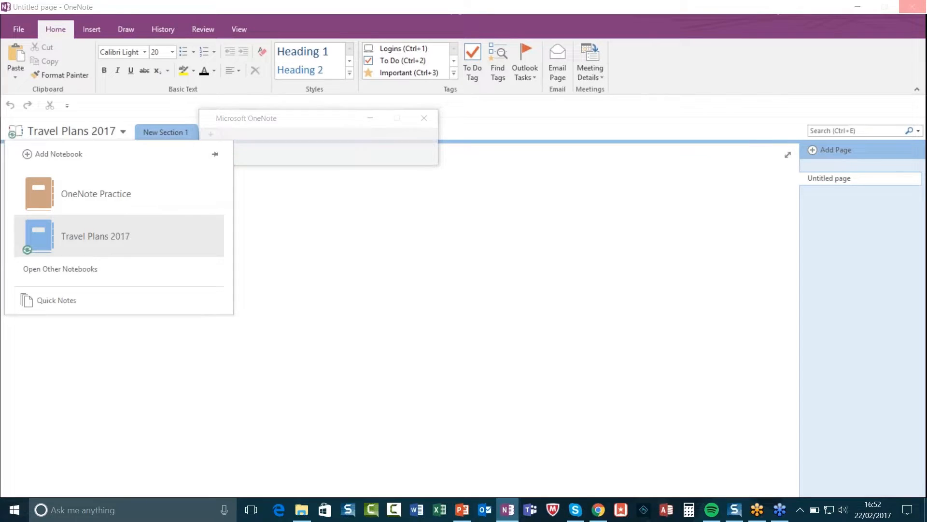
Step: Create a new notebook named Holidays 2 on OneDrive - Personal and decline sharing it
click(17, 30)
click(31, 83)
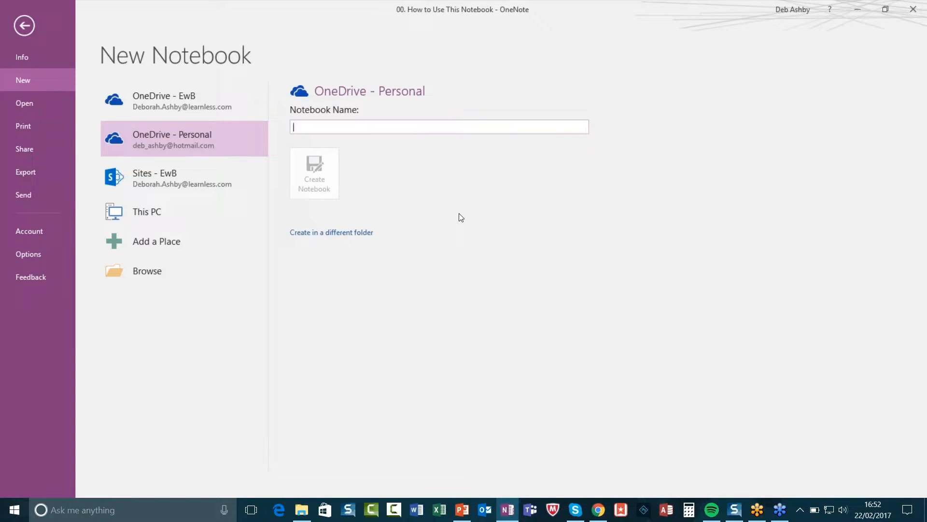
text(Ho)
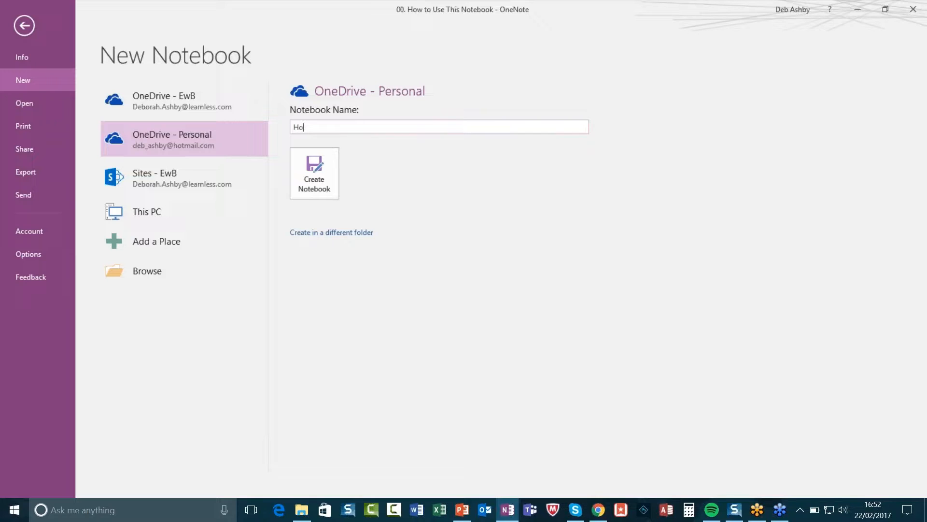
text(llidays 2)
click(312, 172)
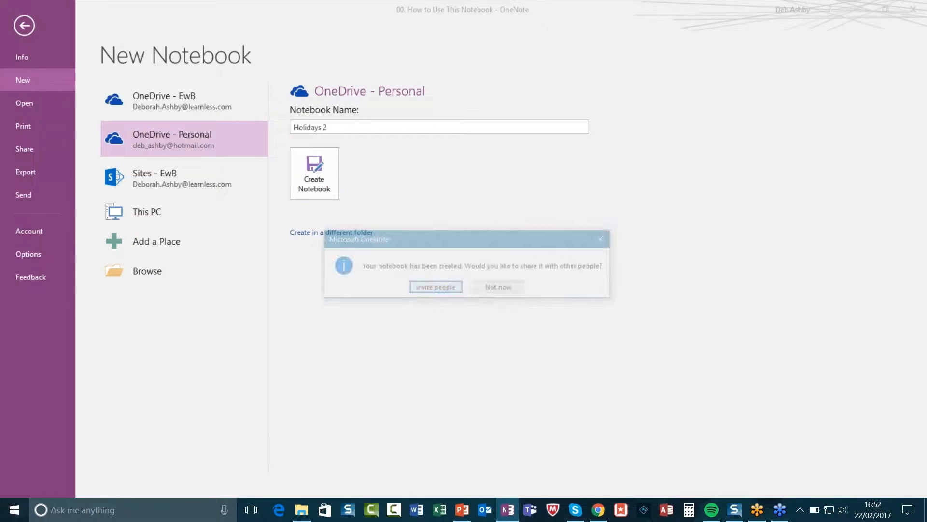
click(500, 288)
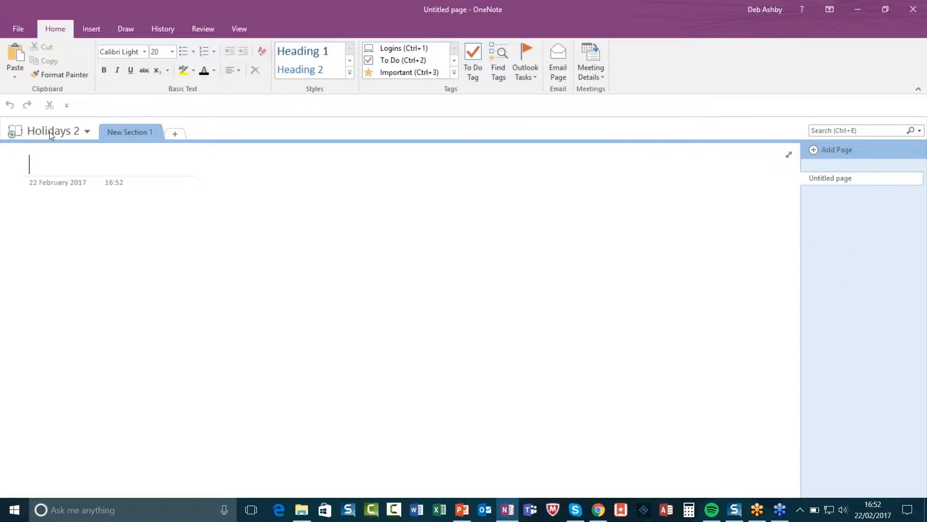
Step: Switch to the OneNote Practice notebook and back to the Holidays 2 notebook
click(147, 157)
click(87, 132)
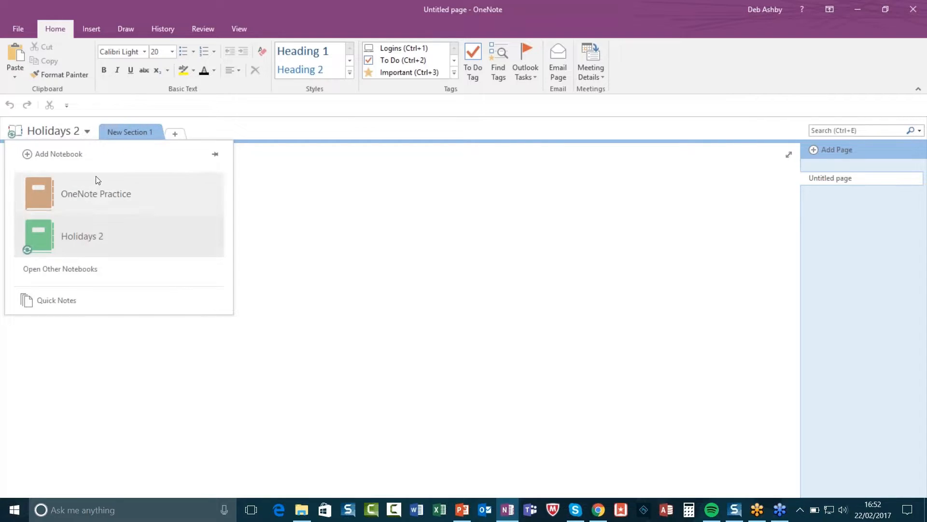
click(140, 191)
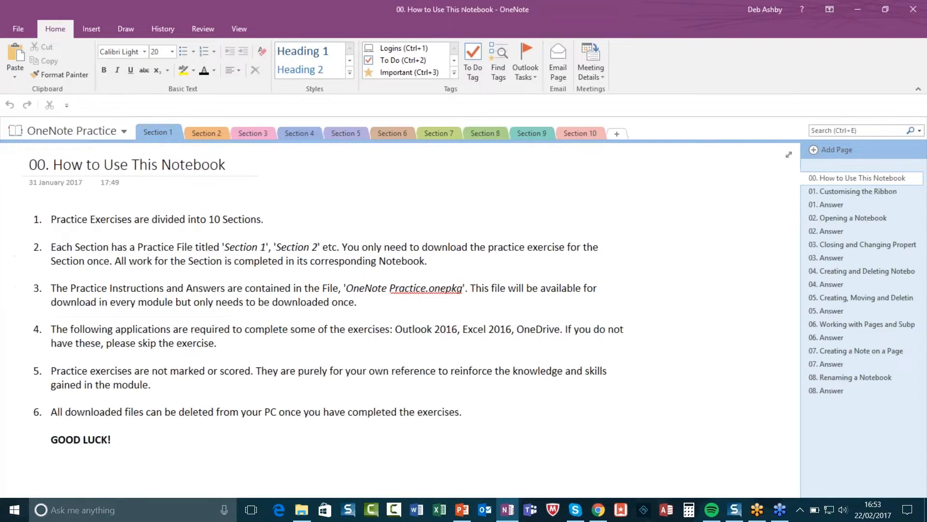
click(122, 130)
click(101, 237)
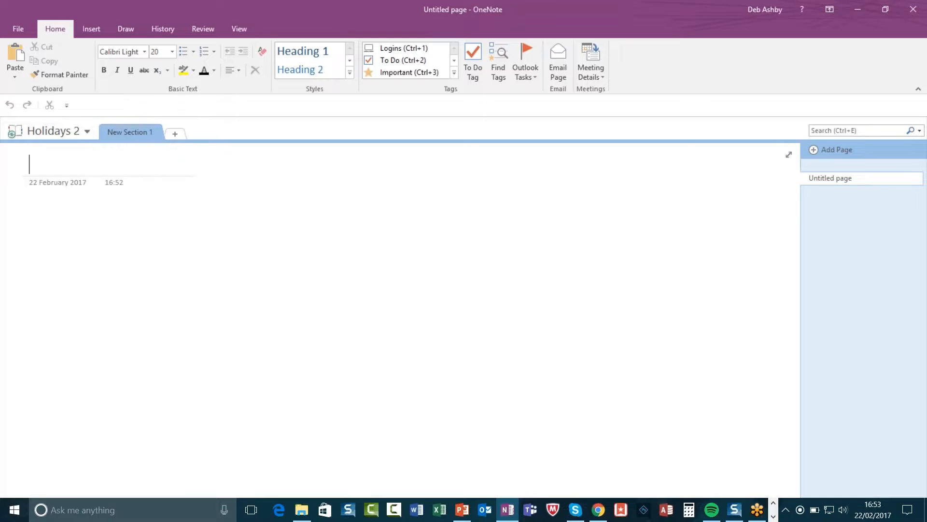
Step: Create a new notebook named Project Tornado on the local Desktop
click(18, 30)
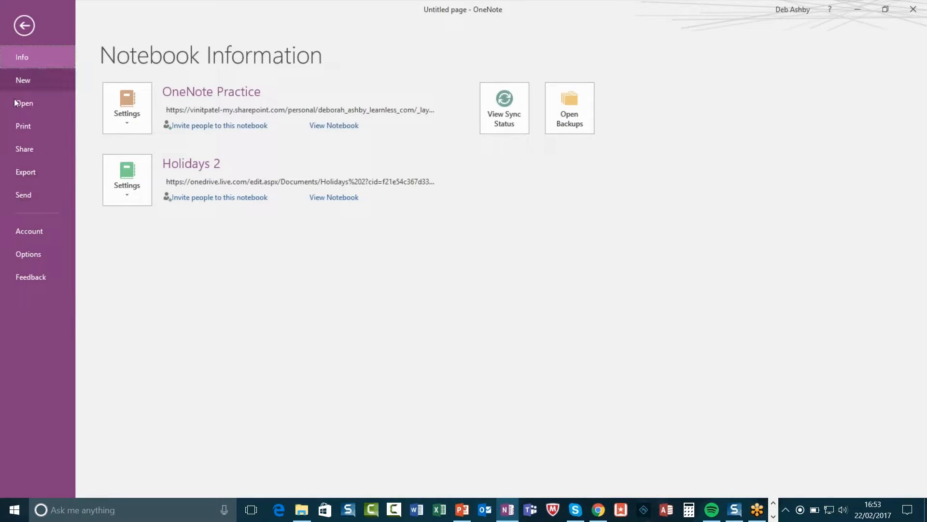
click(28, 83)
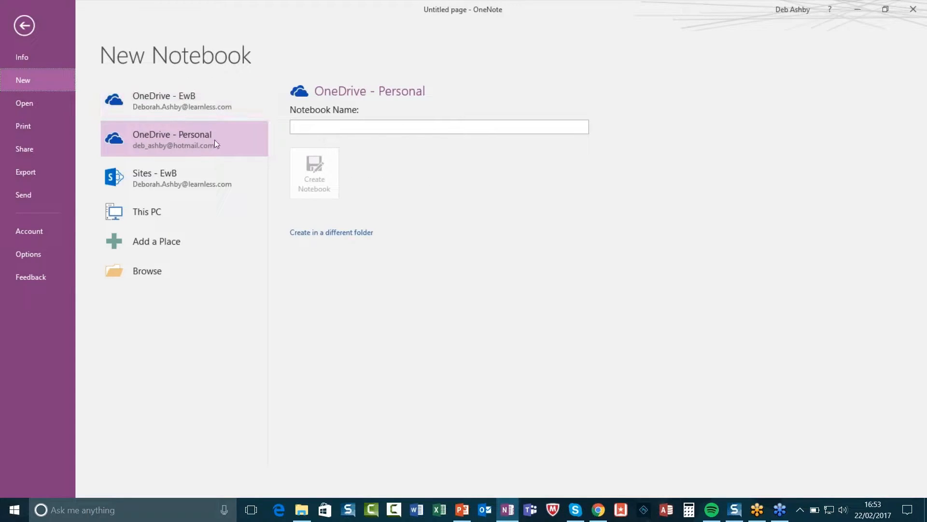
click(170, 272)
click(305, 175)
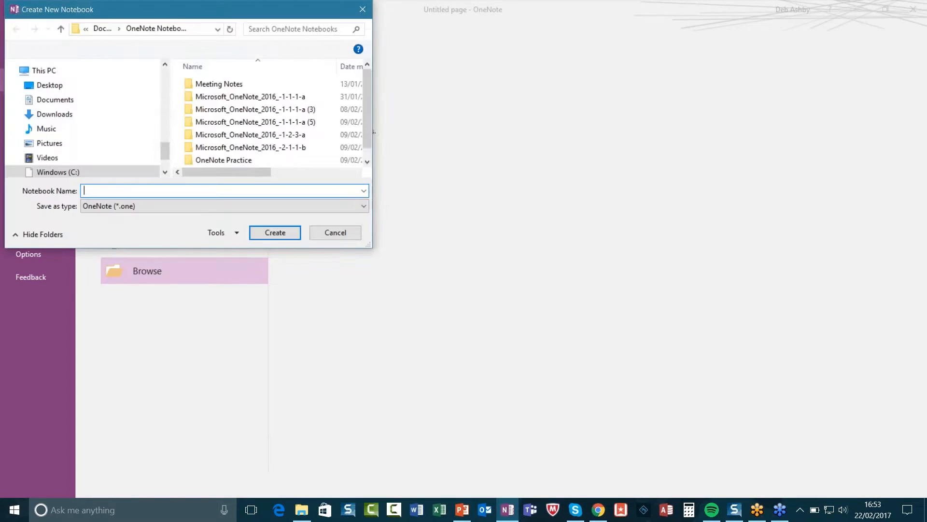
click(52, 88)
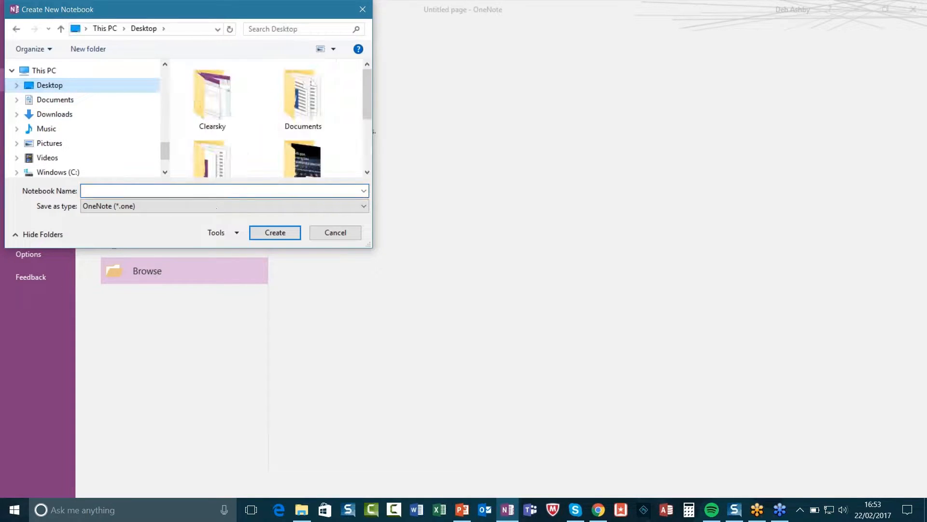
click(102, 190)
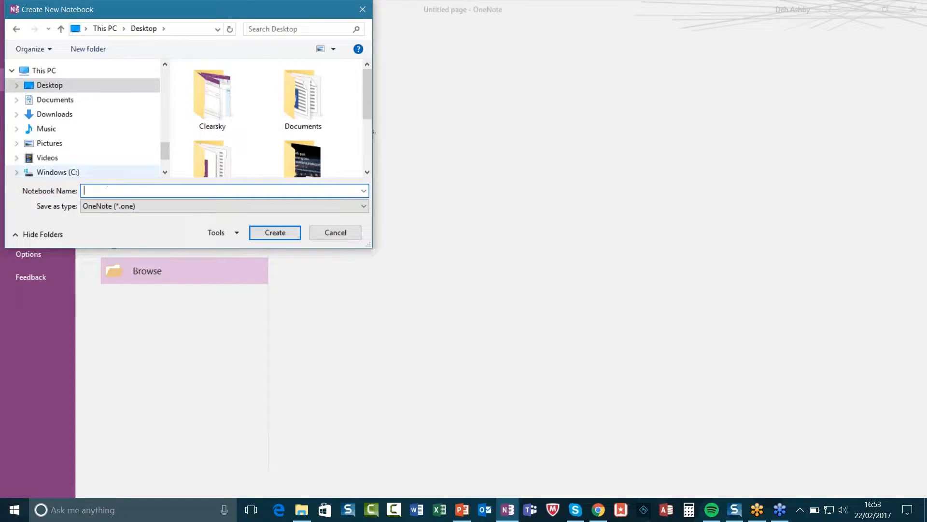
text(Project Tornado)
click(274, 230)
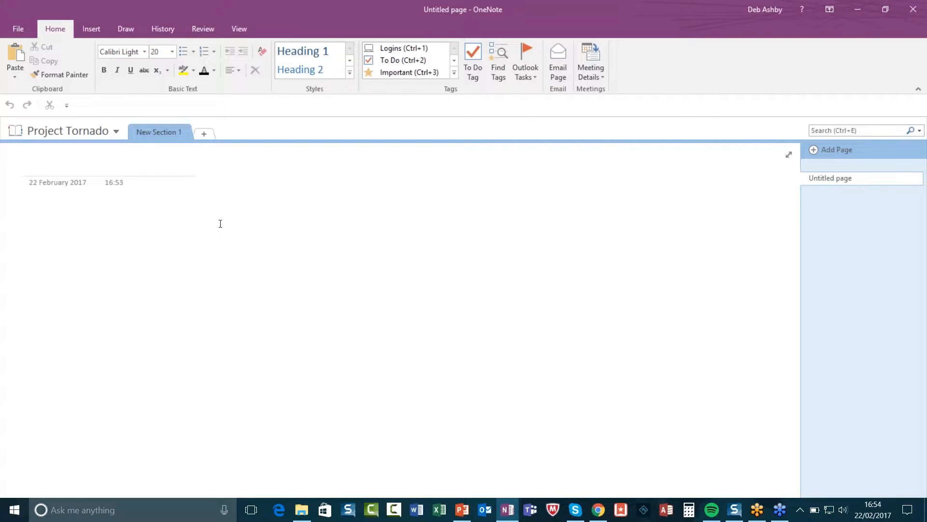
Step: Switch from the Project Tornado notebook to the Holidays 2 notebook
click(115, 132)
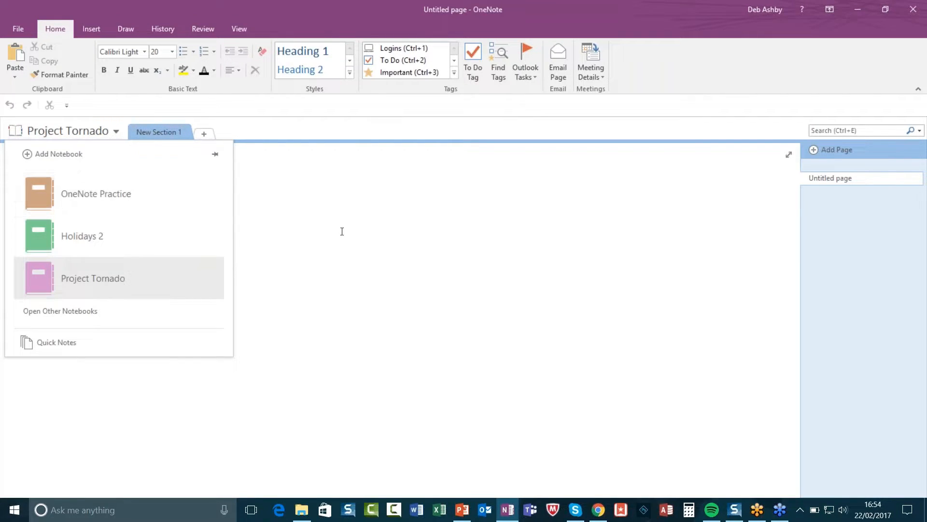
click(341, 231)
click(115, 131)
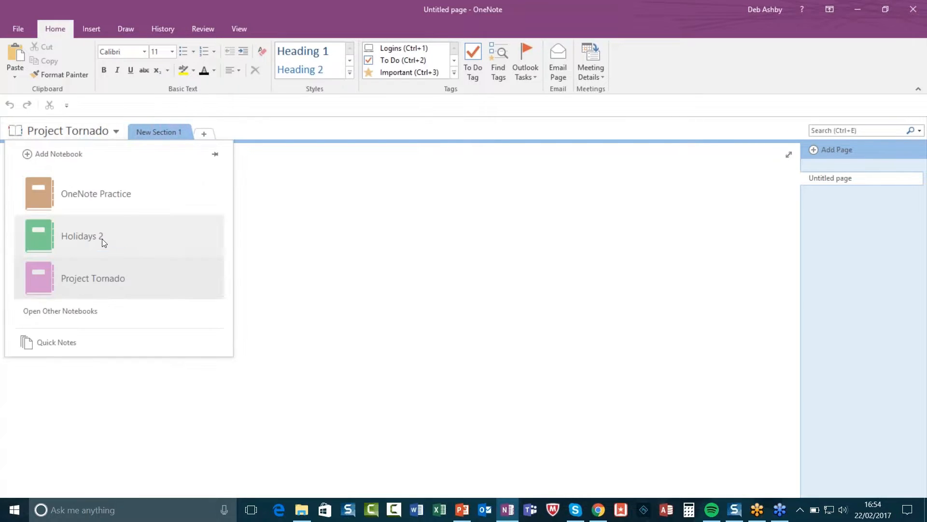
click(101, 238)
Step: Enter the sample text dfgdfgdf on the untitled page and check the Holidays 2 notebook's sync status in the notebook list
click(29, 217)
text(dfgdfgdf)
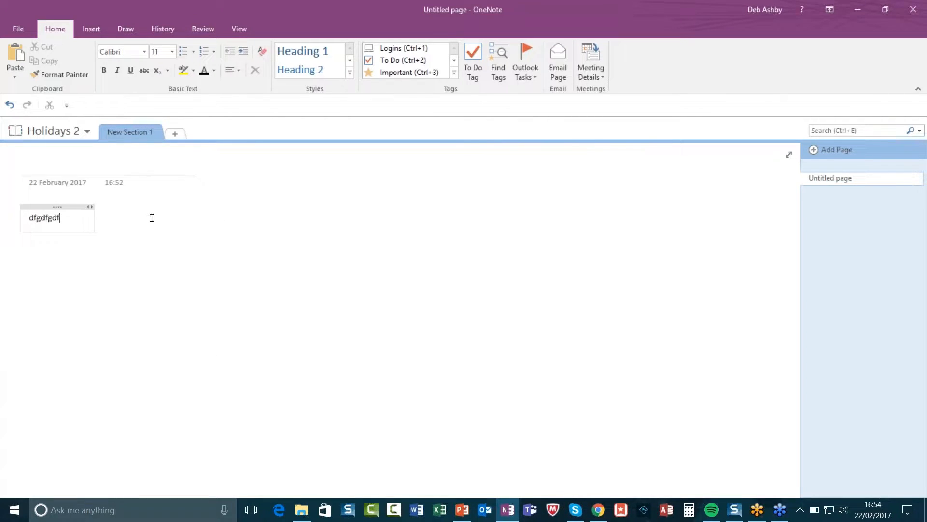
click(85, 131)
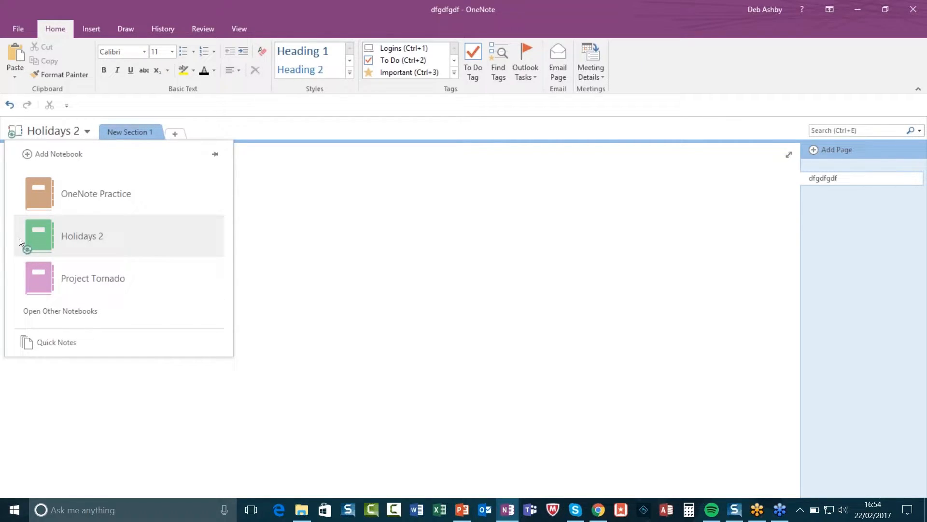
mouse_move(19, 245)
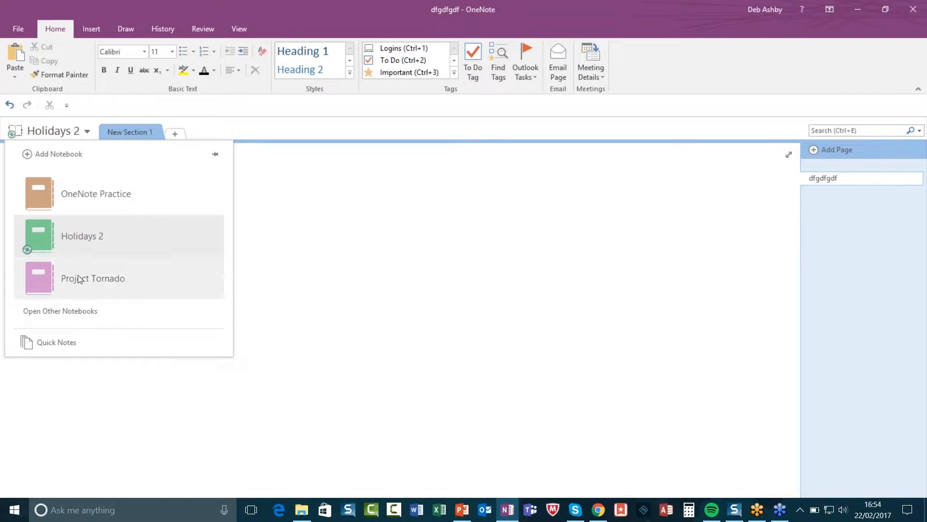
mouse_move(123, 284)
mouse_move(107, 236)
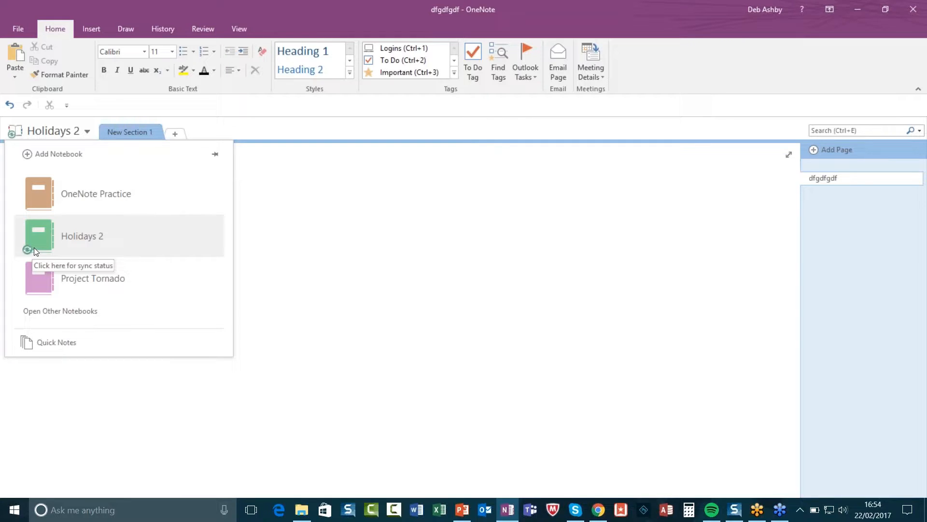
mouse_move(56, 255)
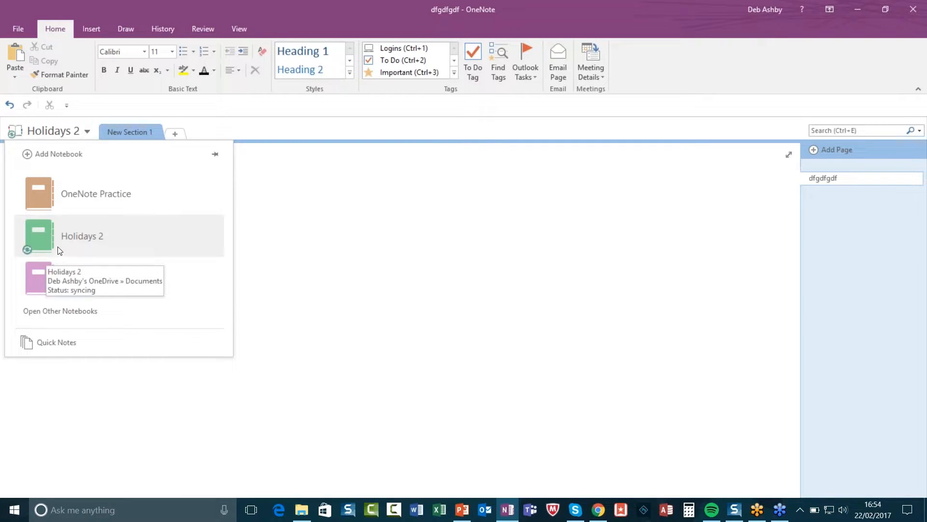
mouse_move(95, 278)
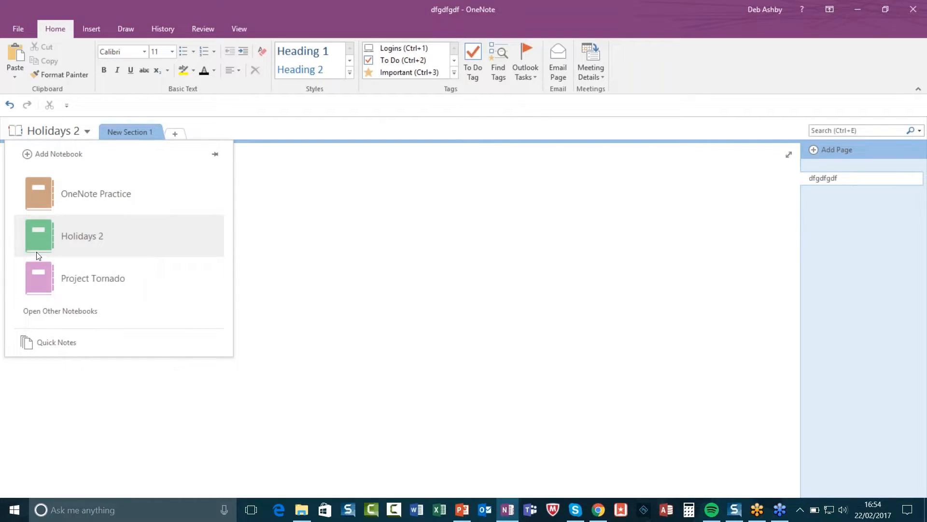
click(289, 246)
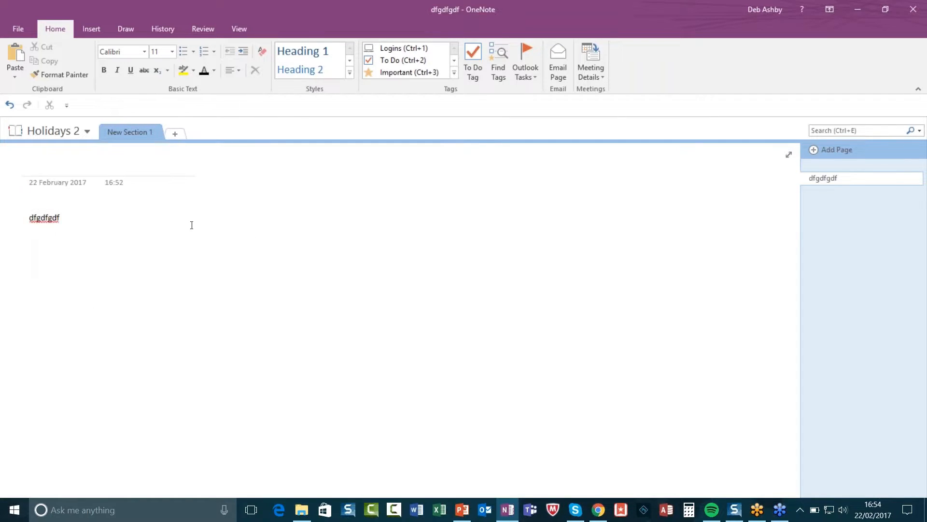
Step: Delete the note containing dfgdfgdf from the page
click(73, 206)
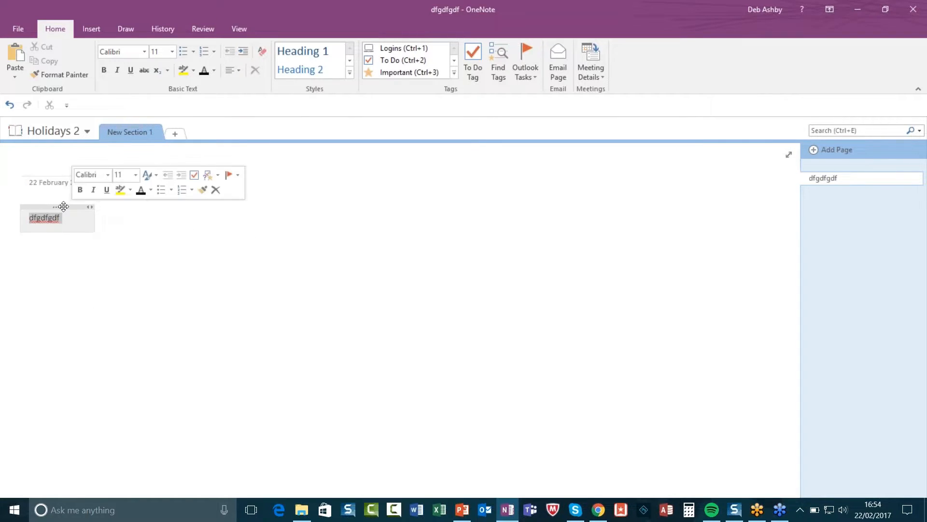
key(Delete)
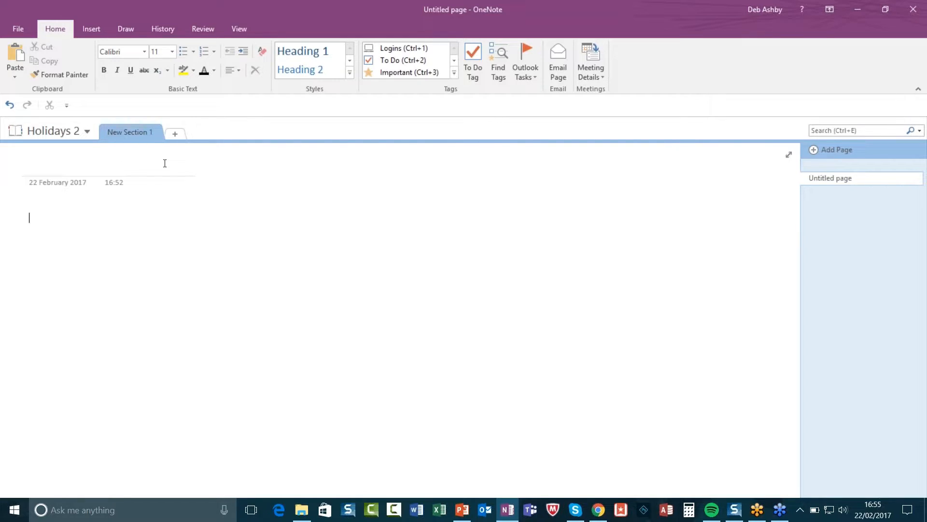
Step: Rename the New Section 1 section of the Holidays 2 notebook as January
right_click(138, 133)
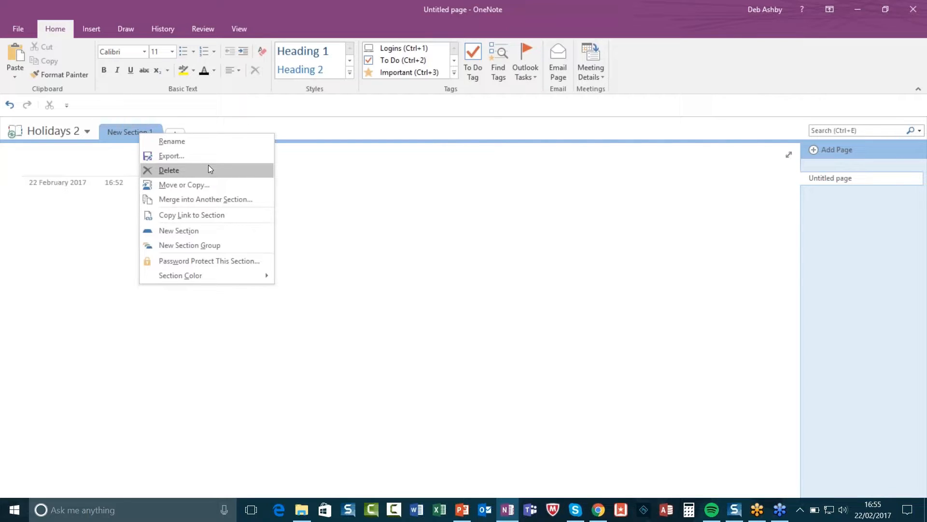
click(190, 143)
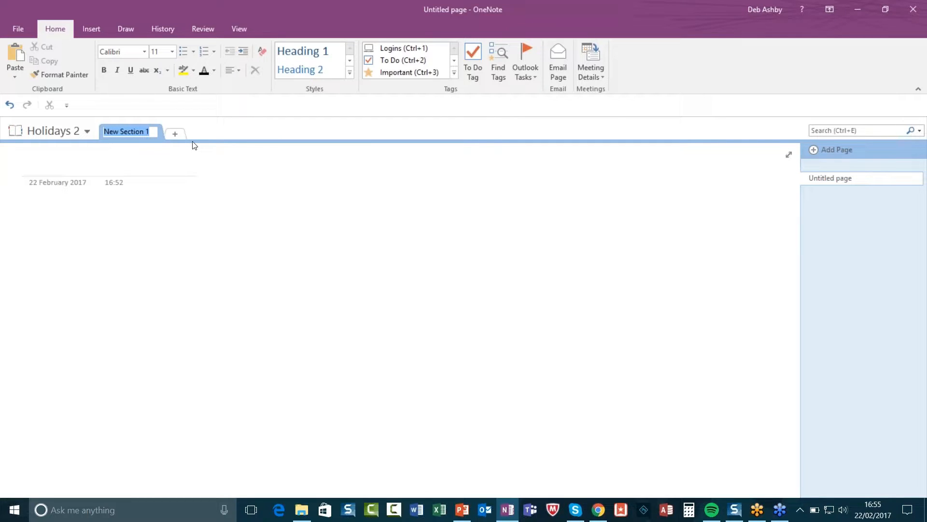
text(January)
key(Return)
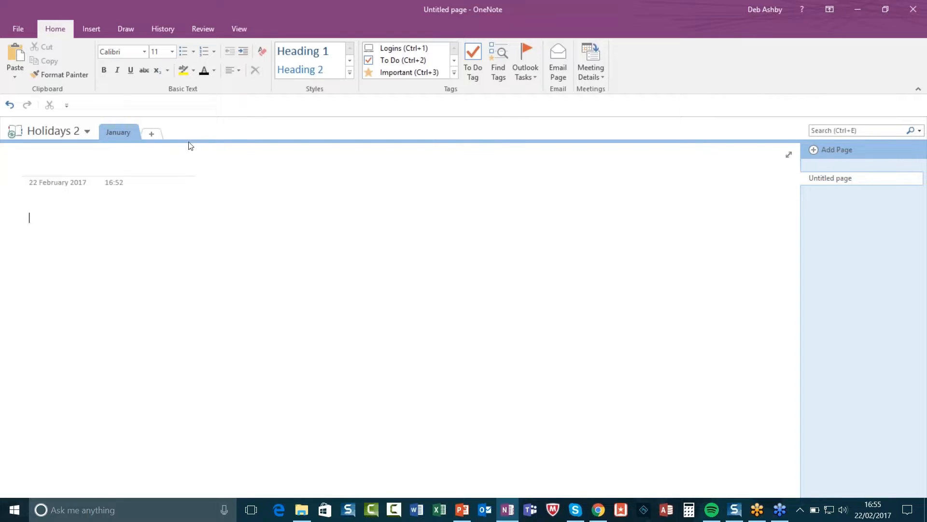
Step: Add a new section named February after the January section
click(152, 133)
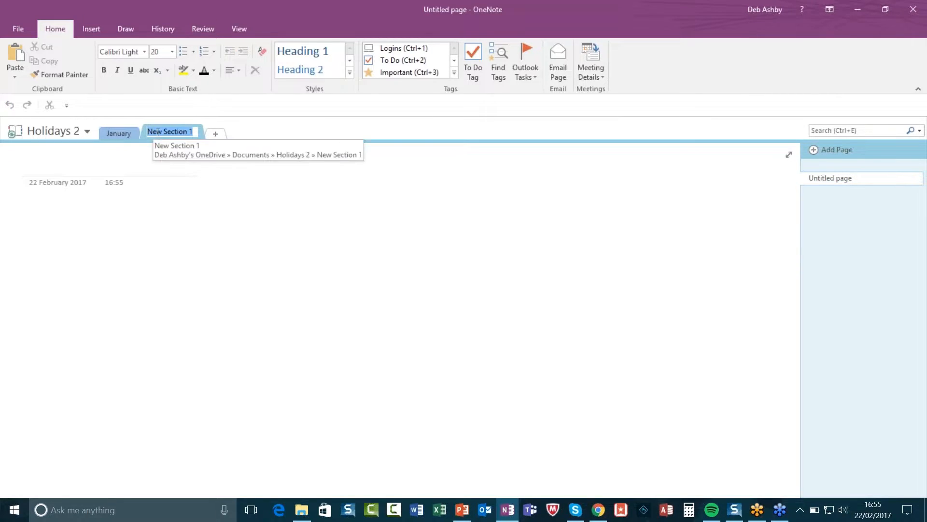
text(February)
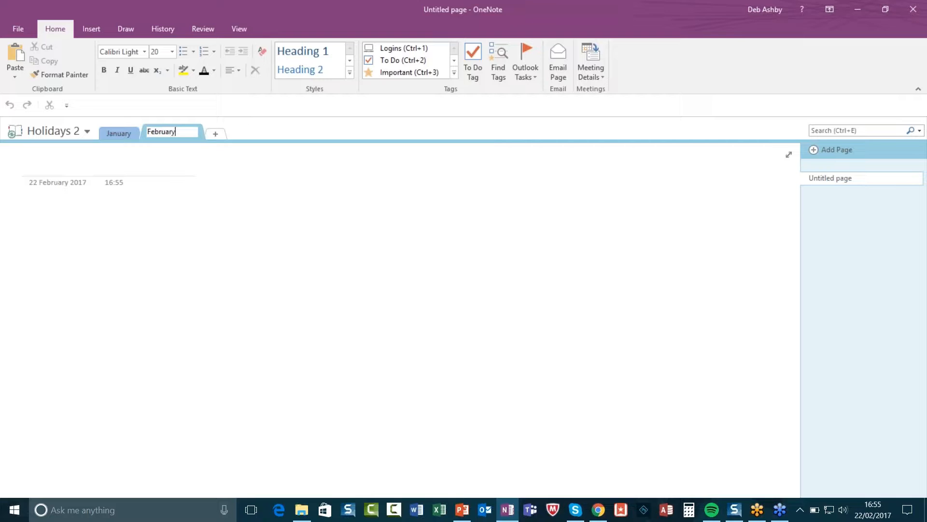
key(Return)
Step: Add a third section after February and name it Maarch
click(196, 135)
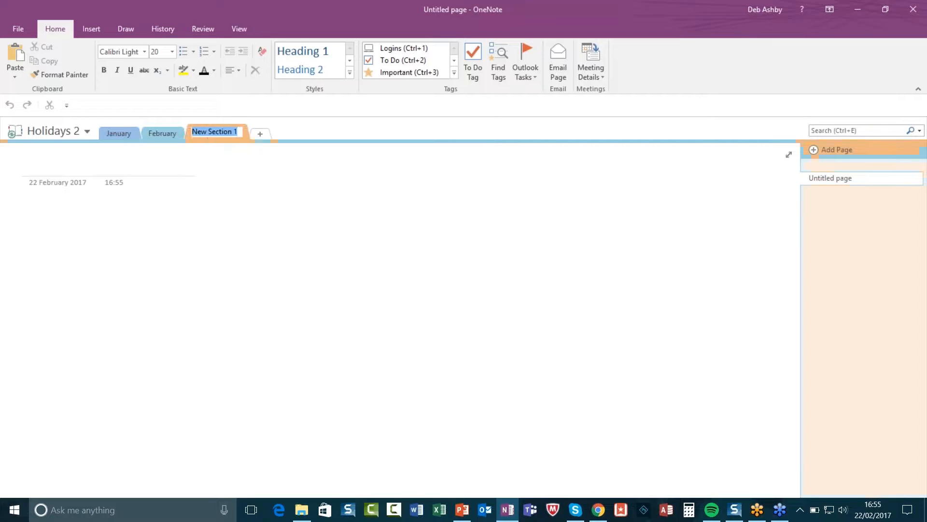
text(Mrch)
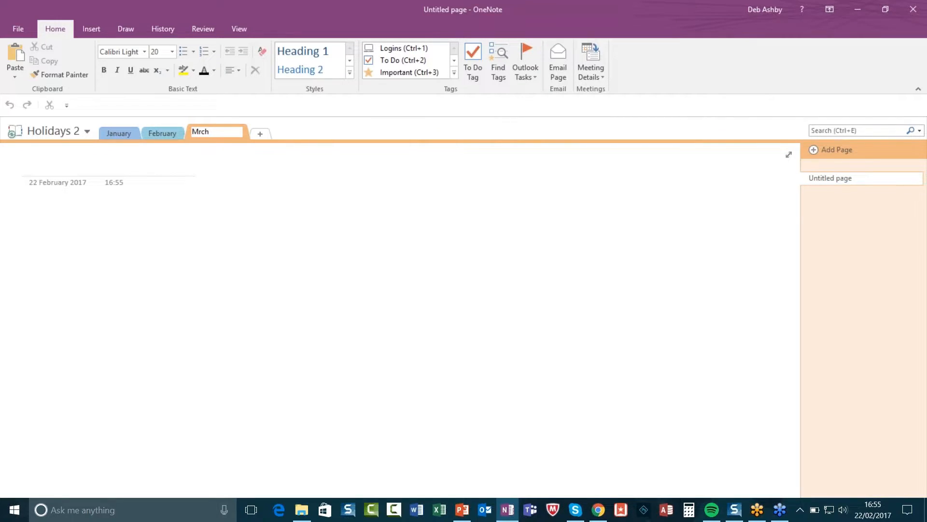
key(BackSpace)
key(BackSpace)
key(BackSpace)
text(aarch)
key(Return)
Step: Add a fourth section and correct the misspelled name of the Maarch section to March
click(234, 134)
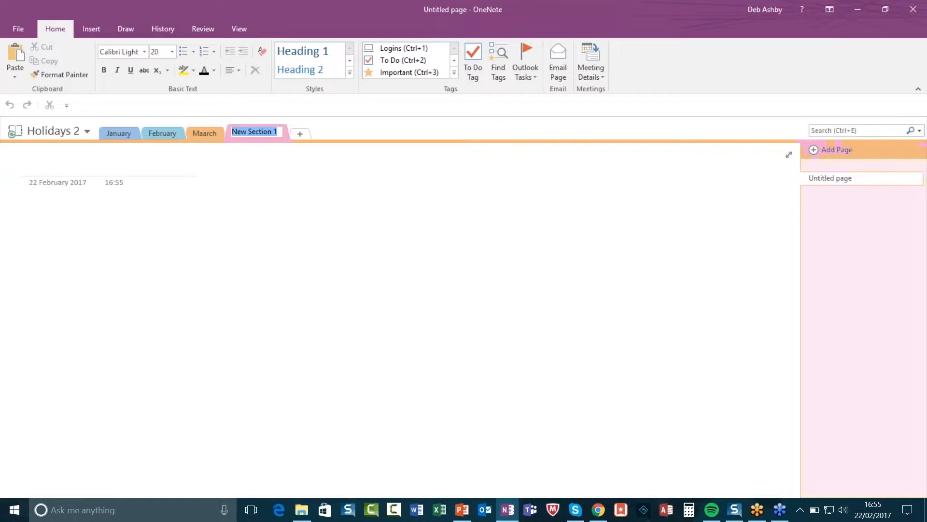
click(200, 135)
right_click(201, 135)
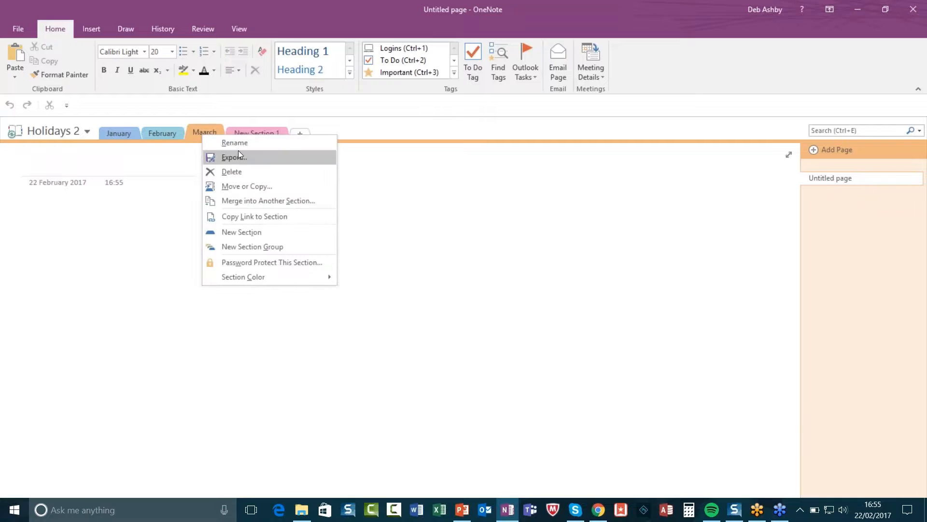
click(219, 135)
click(199, 130)
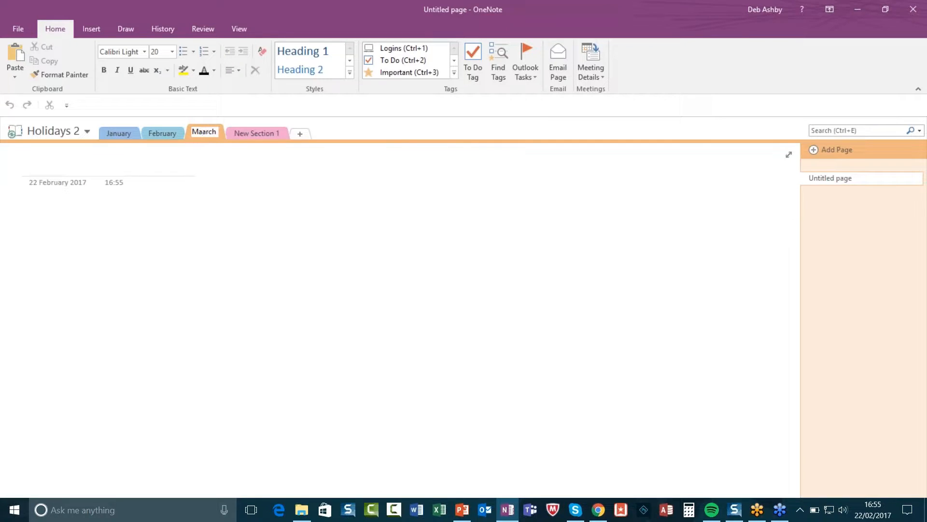
key(Return)
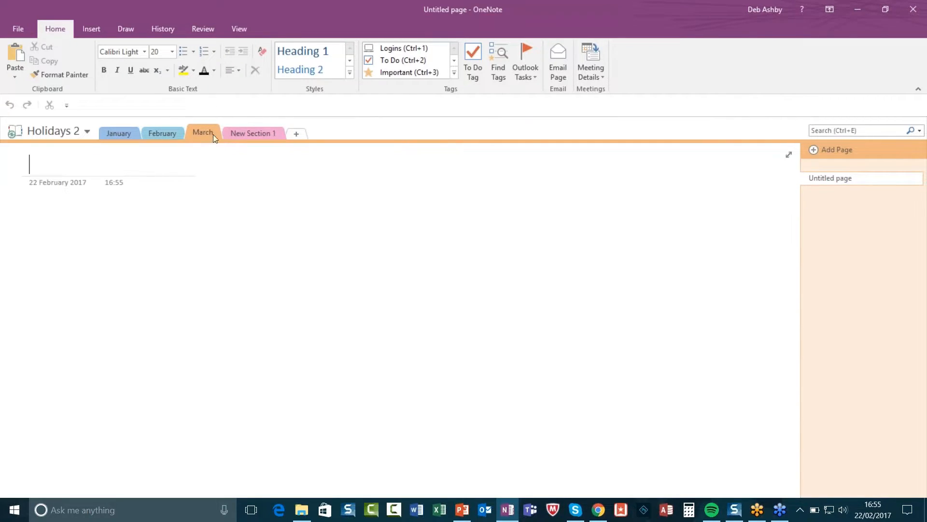
Step: Rename the New Section 1 section after March as April
right_click(271, 134)
click(318, 143)
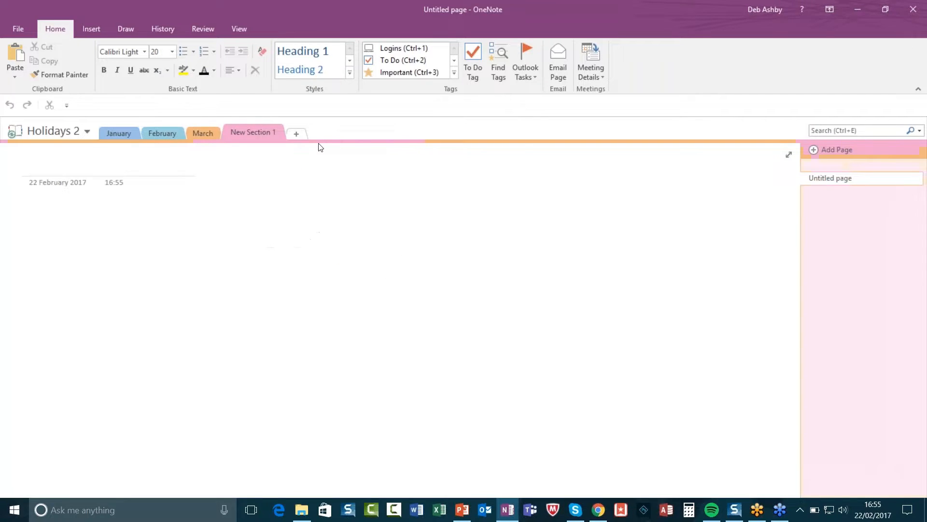
text(April)
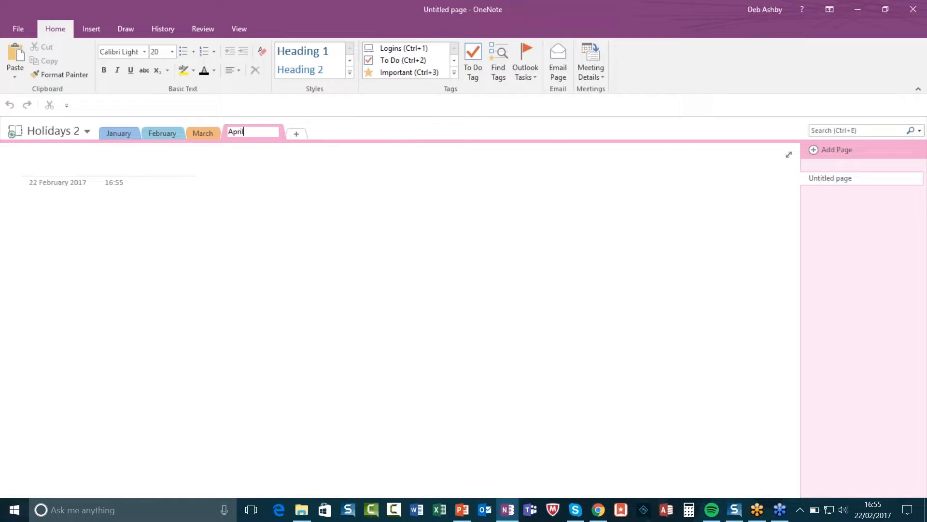
key(Return)
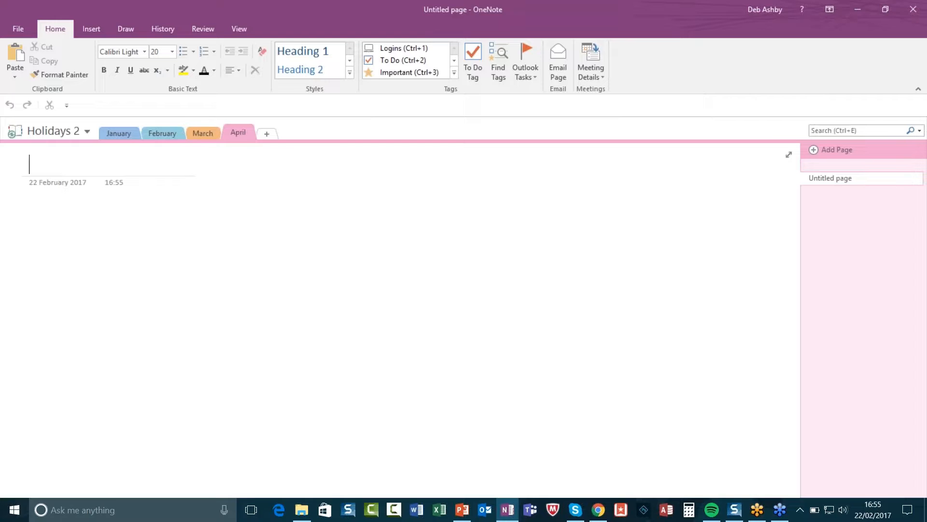
Step: View the January, February, March and April sections one after another
click(121, 133)
click(165, 134)
click(198, 133)
click(233, 134)
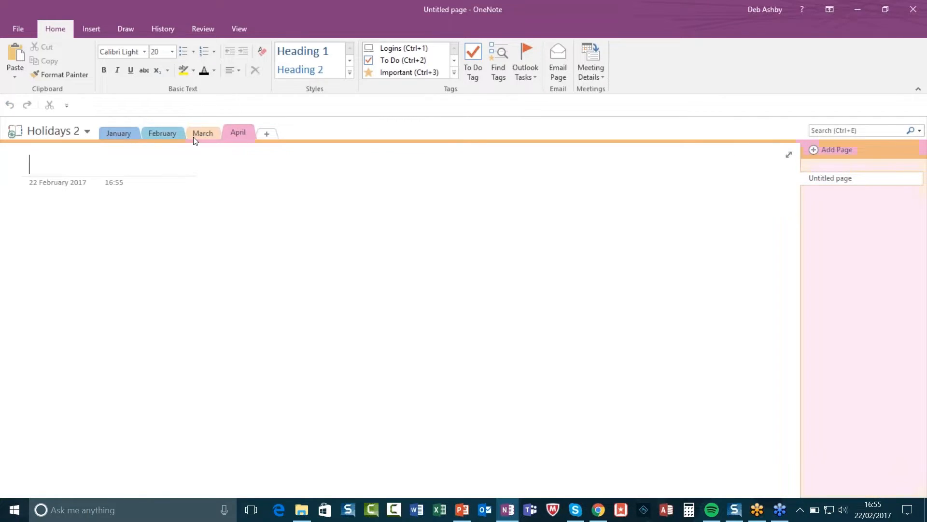
Step: Return to the January section and title its untitled page Sri Lanka
click(116, 134)
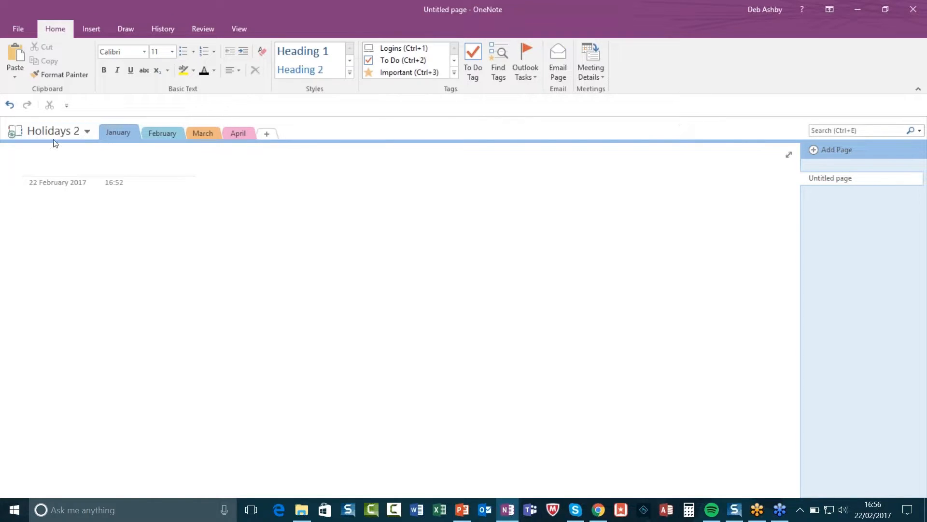
click(40, 169)
text(Sr)
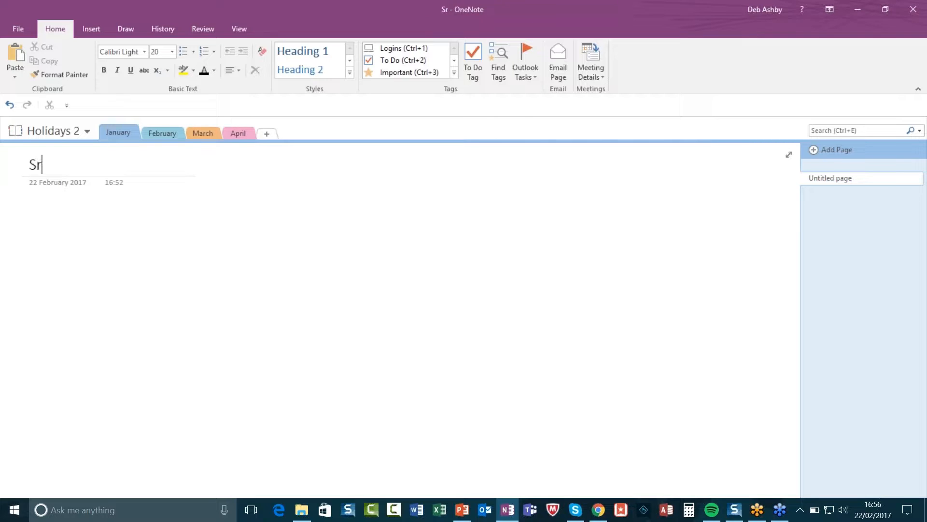
text(i Lanka)
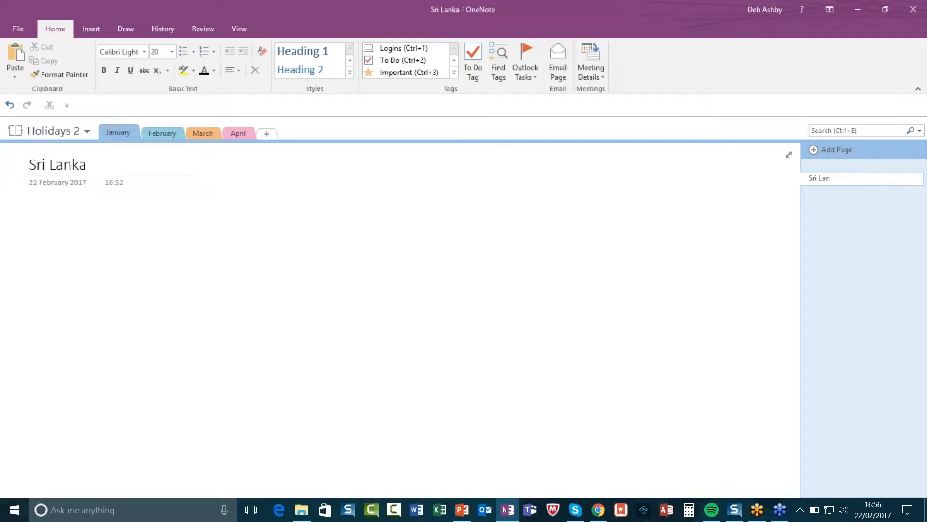
click(318, 295)
Step: Add a second page to the January section and title it Myanmar
click(816, 150)
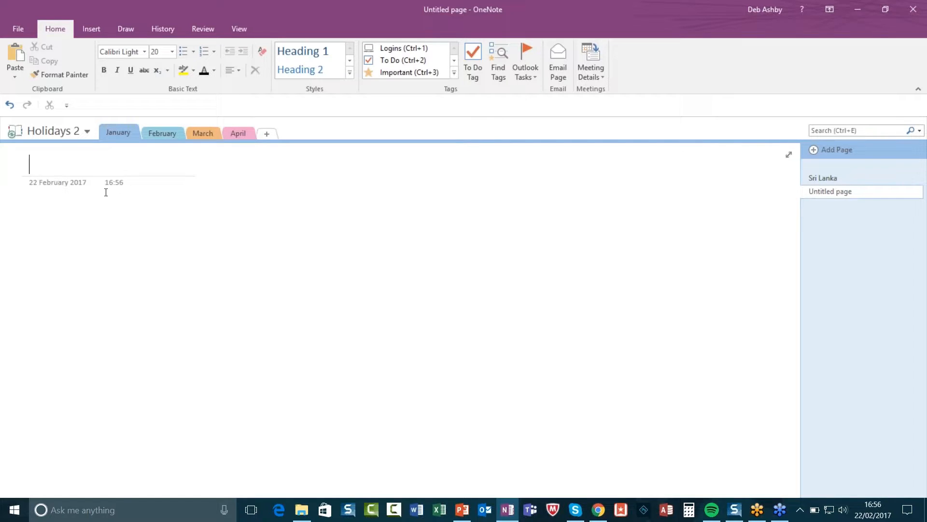
text(Myan)
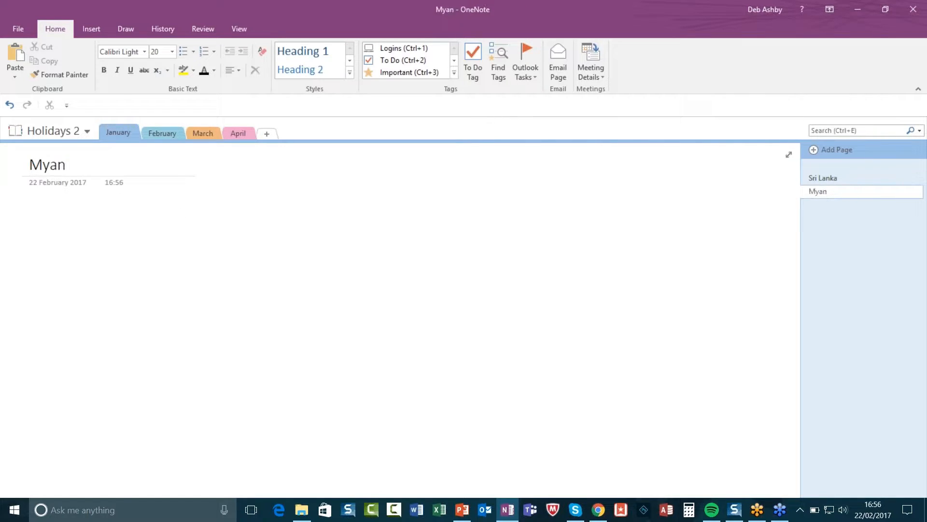
text(mar)
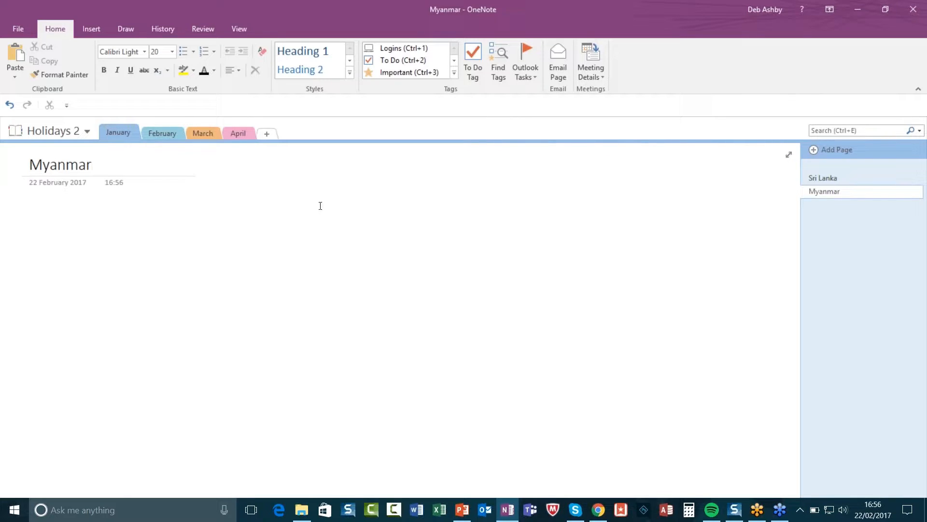
key(Return)
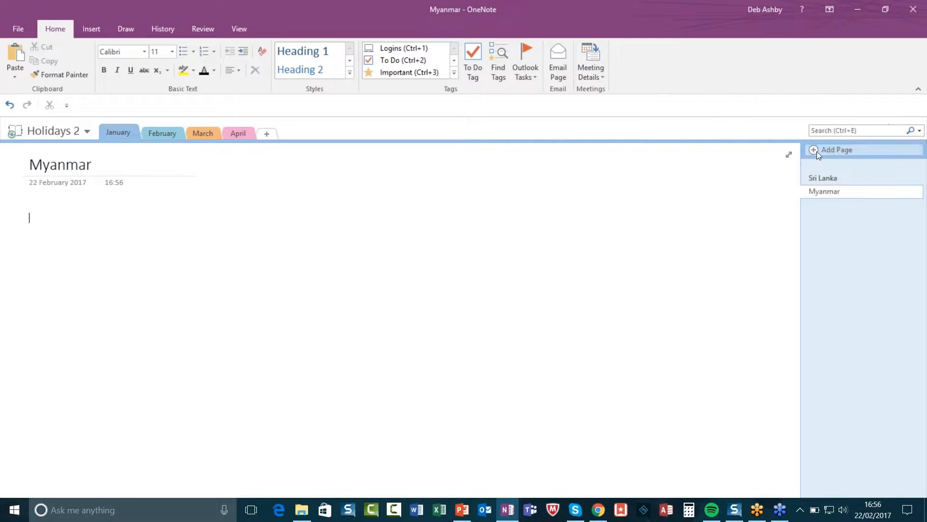
Step: Add a third page to the January section and title it Slovenia
click(814, 150)
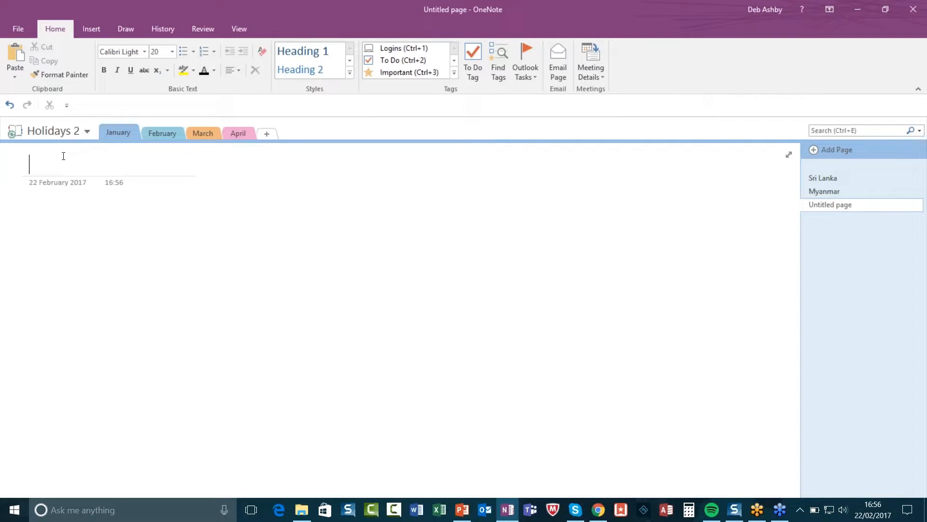
text(Sl)
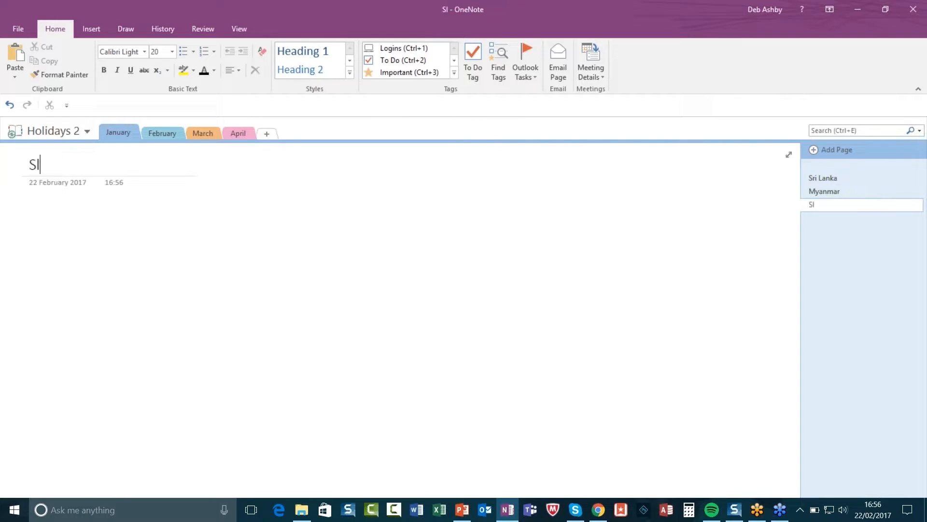
text(ovenia)
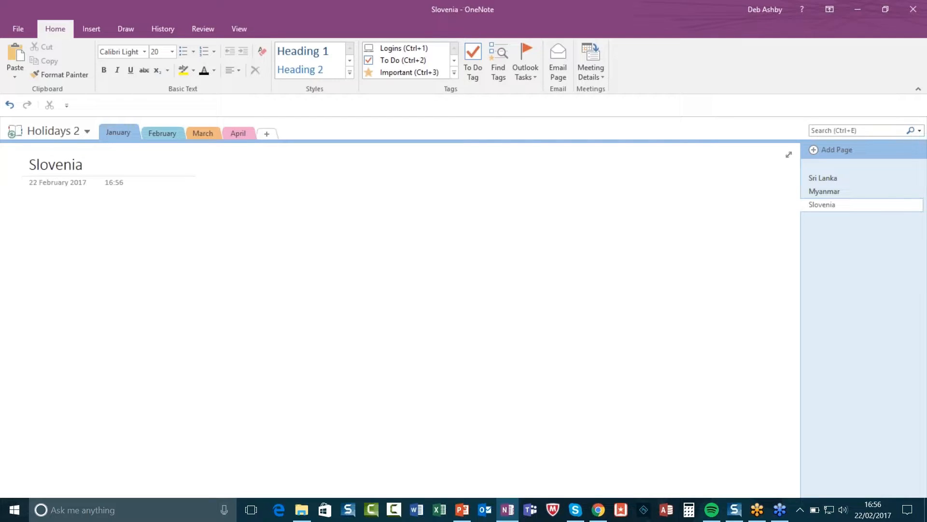
key(Return)
Step: View the February section and return to January to look through its Sri Lanka, Myanmar and Slovenia pages
click(163, 132)
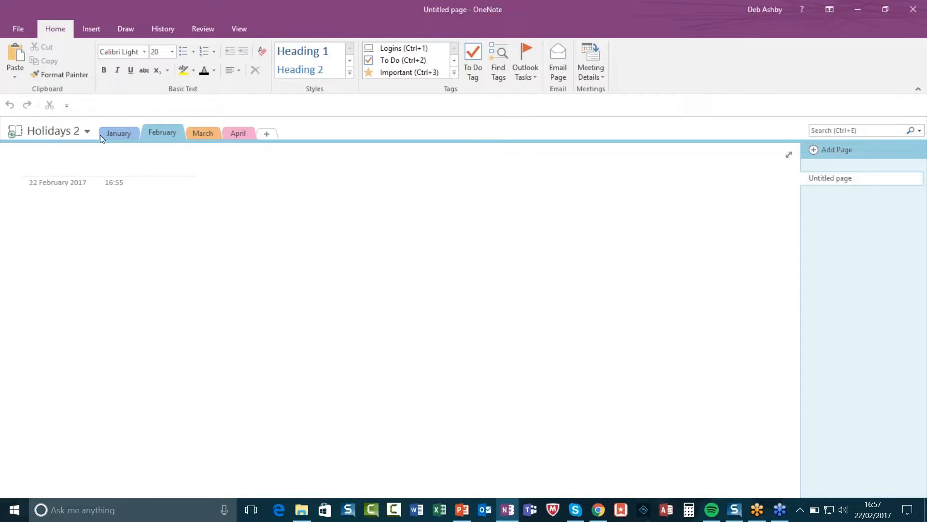
click(117, 132)
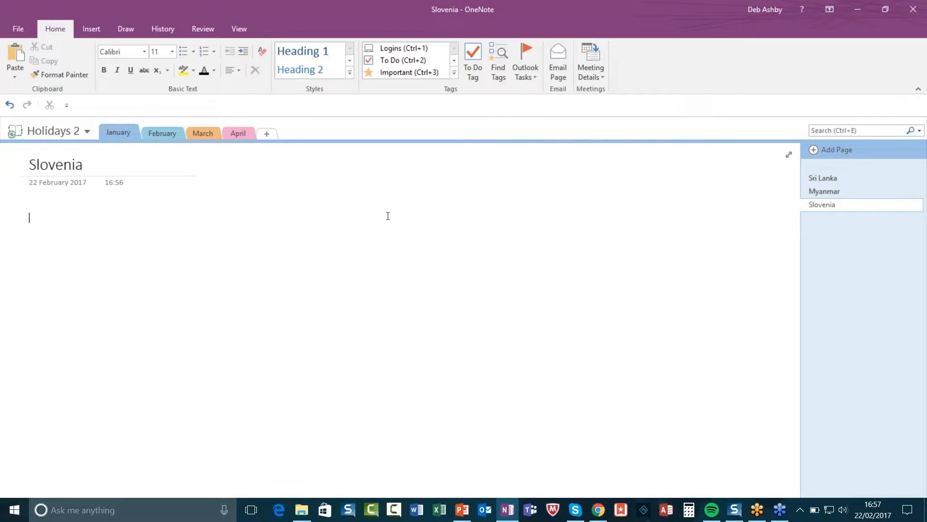
click(838, 181)
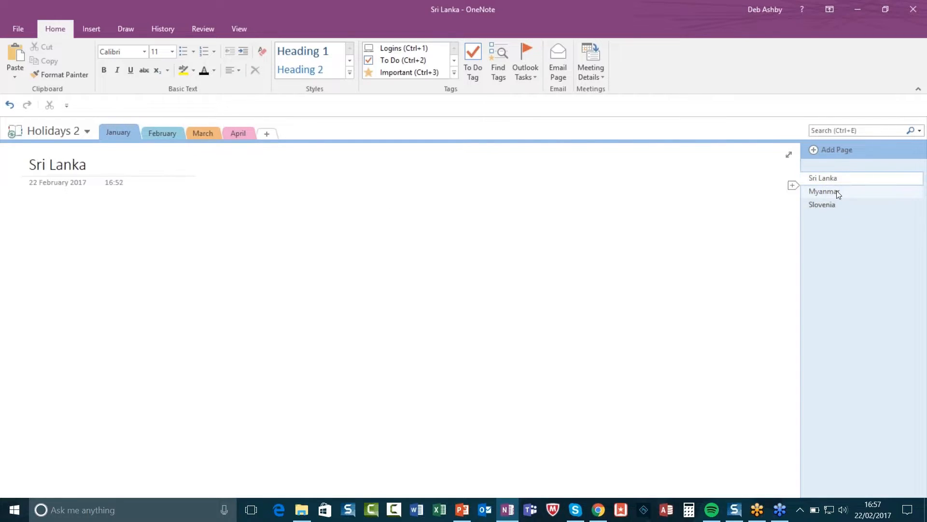
click(836, 190)
click(836, 207)
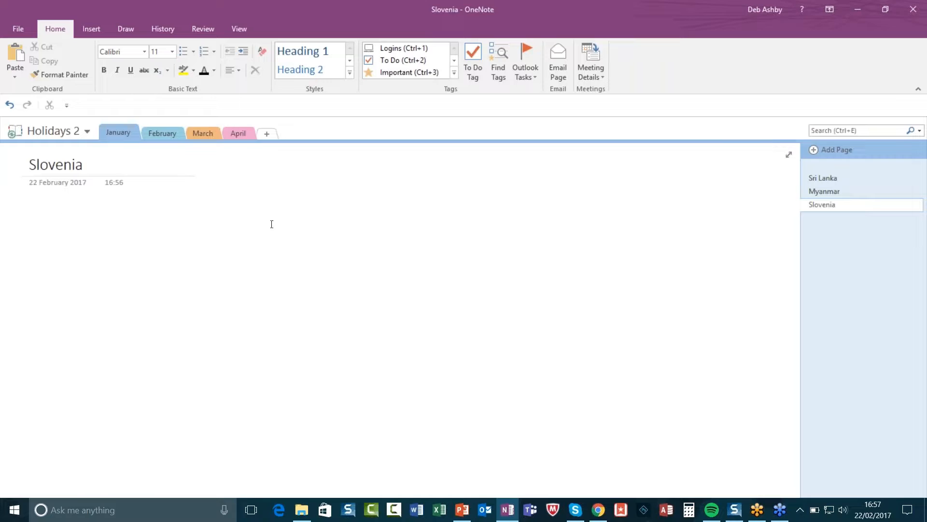
Step: Add two more pages to the January section, titled Colombo and Negombo
click(839, 181)
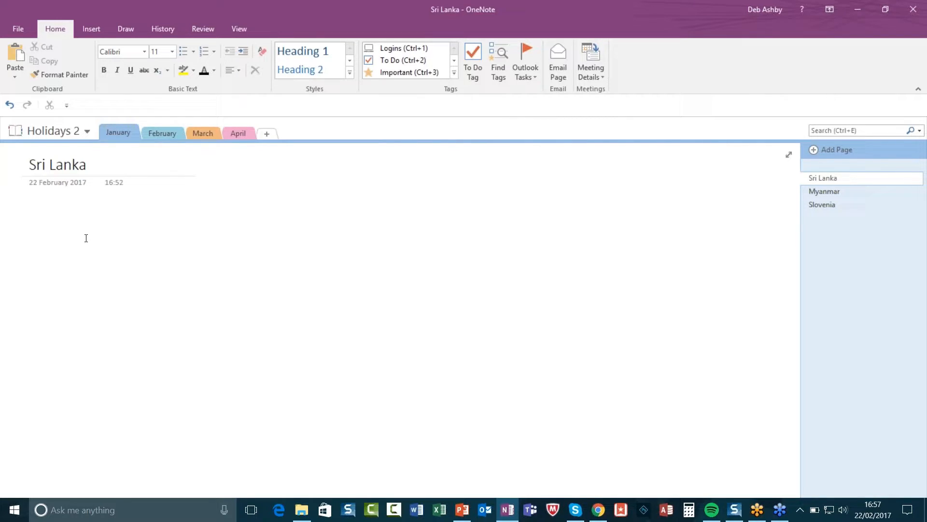
click(814, 151)
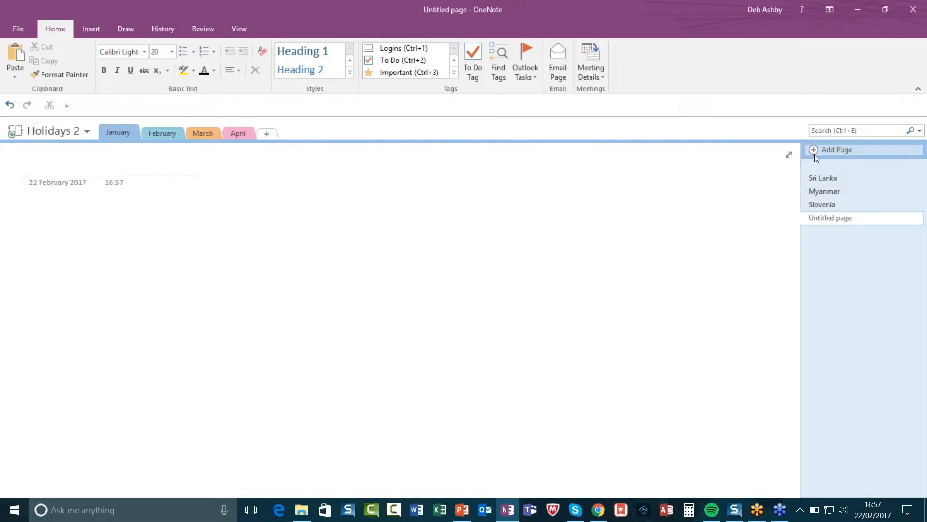
text(Colombo)
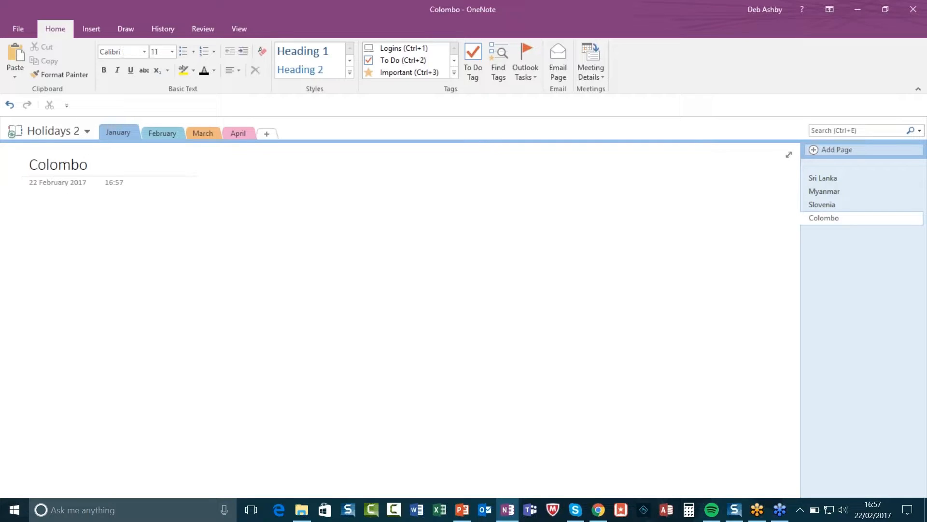
click(814, 151)
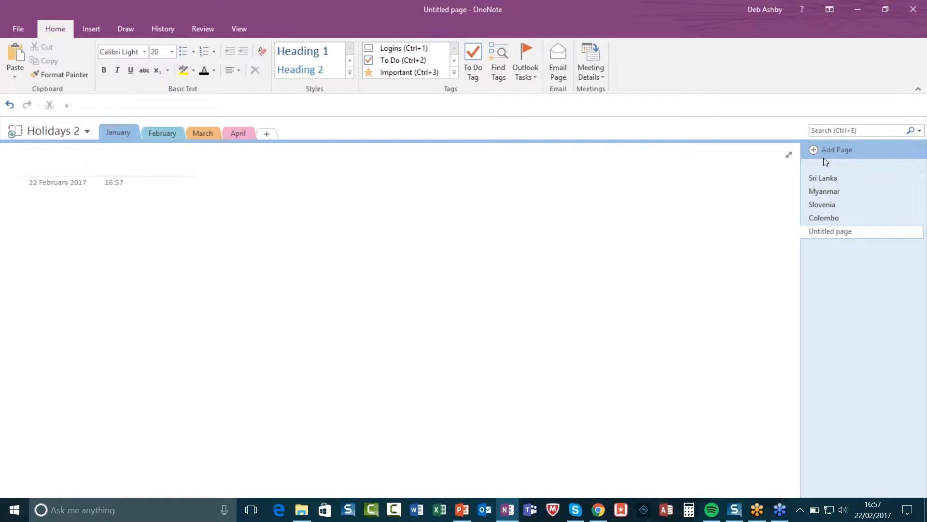
text(Negombo)
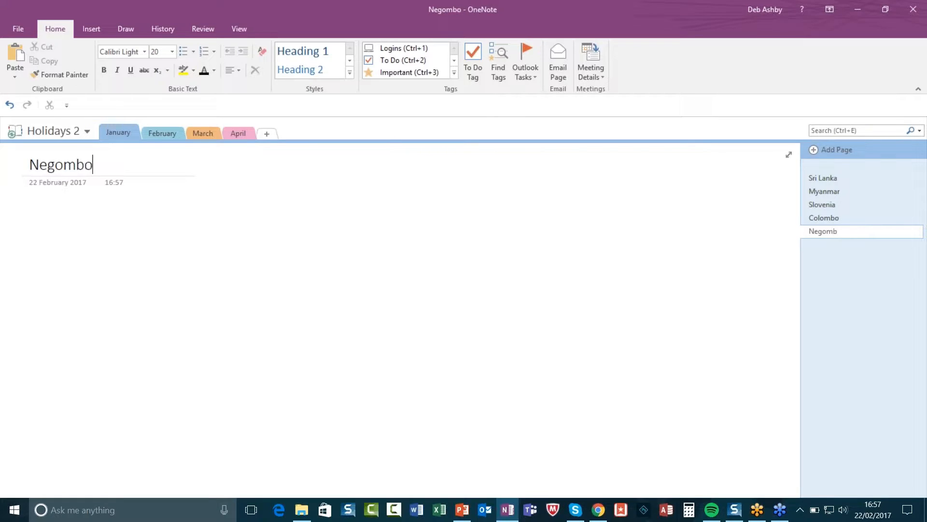
key(Return)
Step: Add another page to the January section and title it Kandy
click(812, 149)
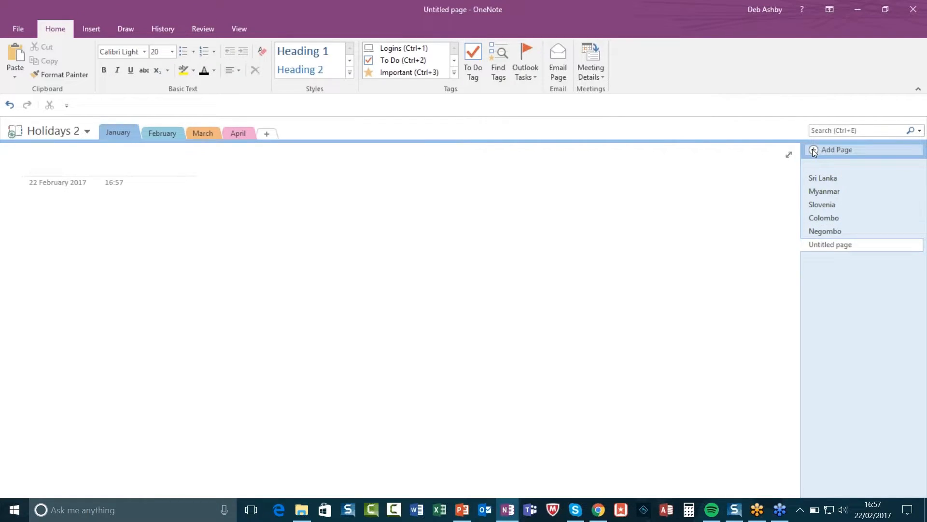
text(Kandy)
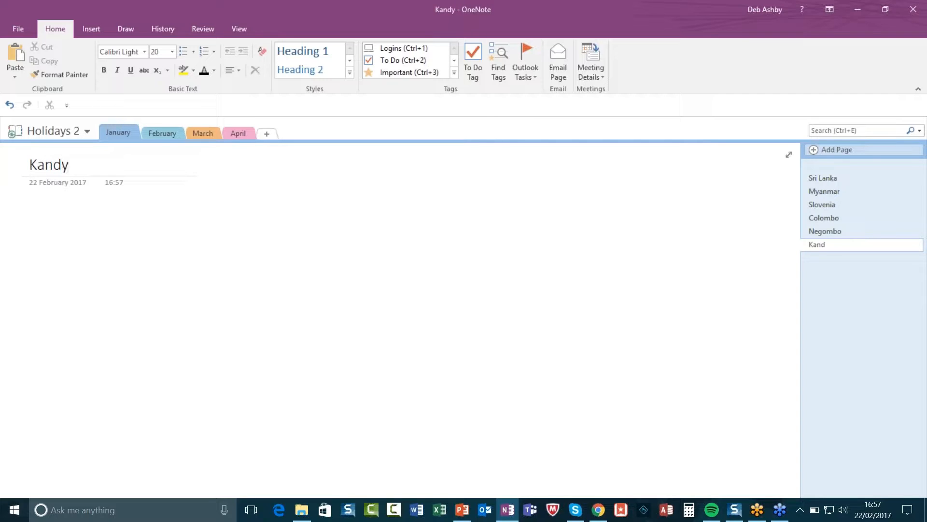
key(Return)
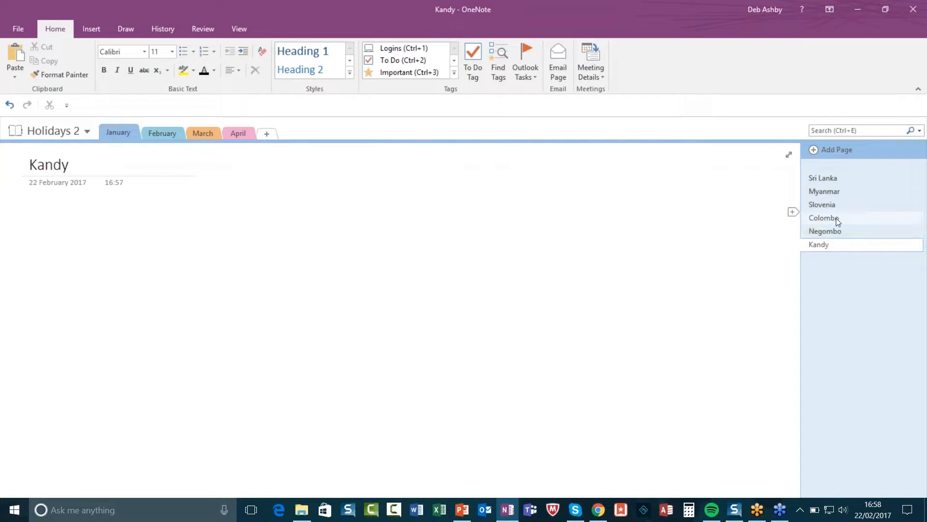
Step: Reorder the January pages so Colombo, Negombo and Kandy directly follow Sri Lanka
drag(836, 218, 820, 185)
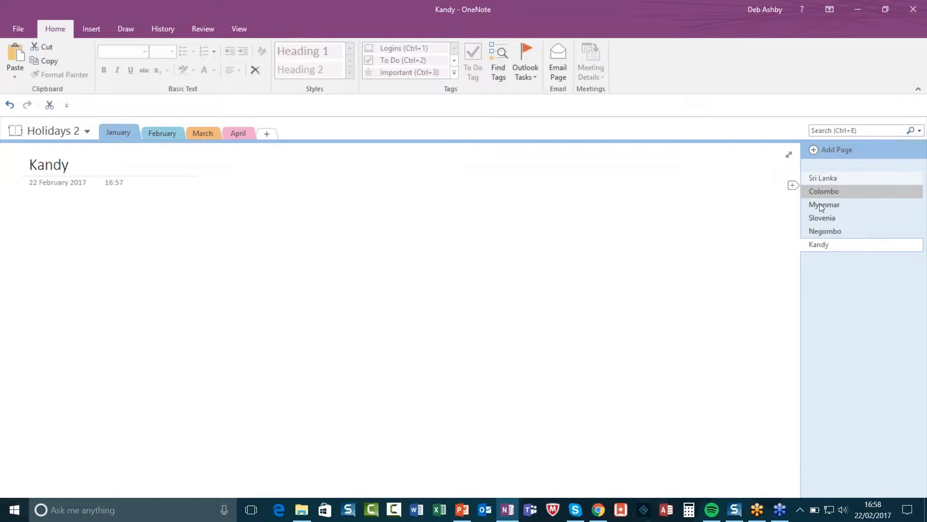
drag(825, 229, 823, 198)
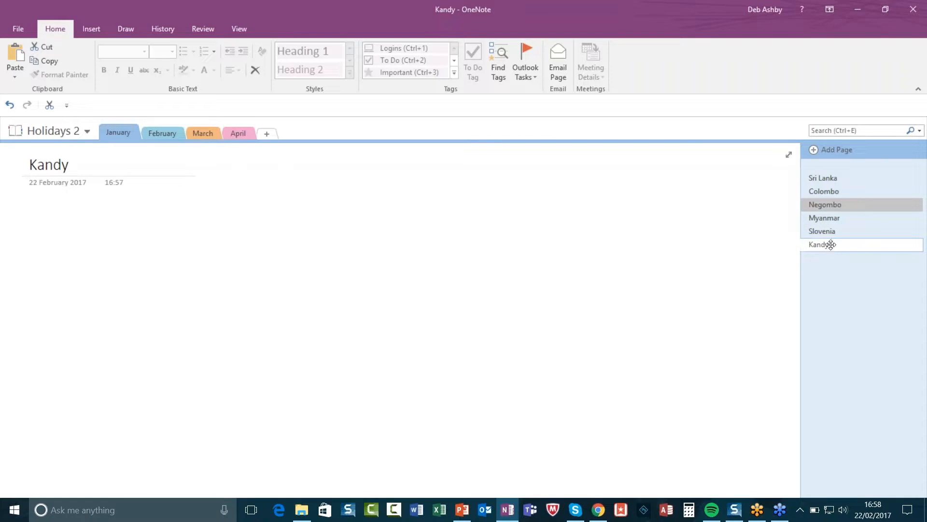
drag(829, 245, 824, 213)
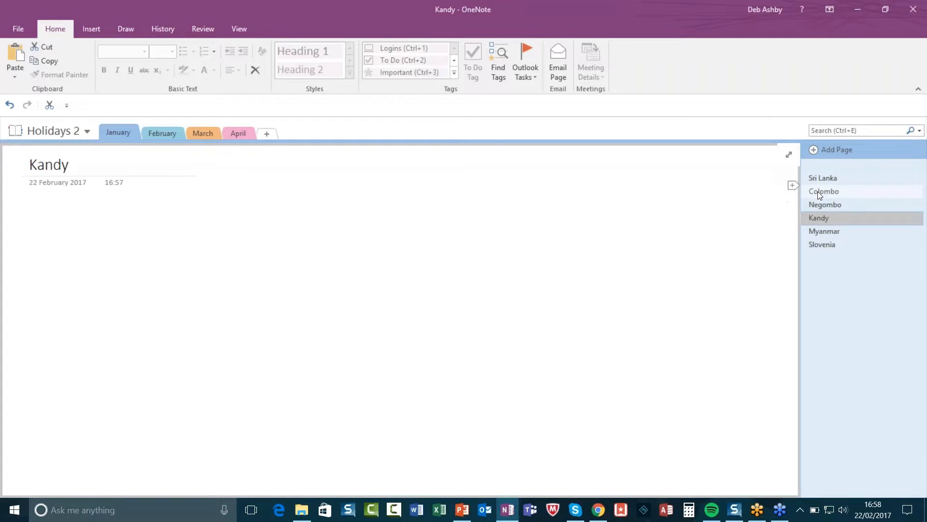
Step: Indent the Colombo, Negombo and Kandy pages as subpages of Sri Lanka
click(819, 191)
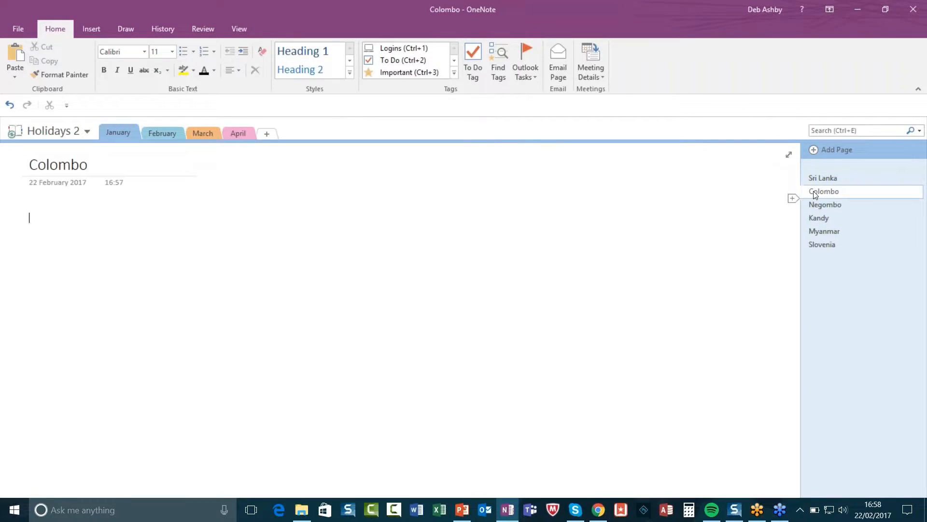
mouse_move(819, 191)
mouse_down()
mouse_move(832, 192)
mouse_move(817, 205)
mouse_move(829, 205)
mouse_up()
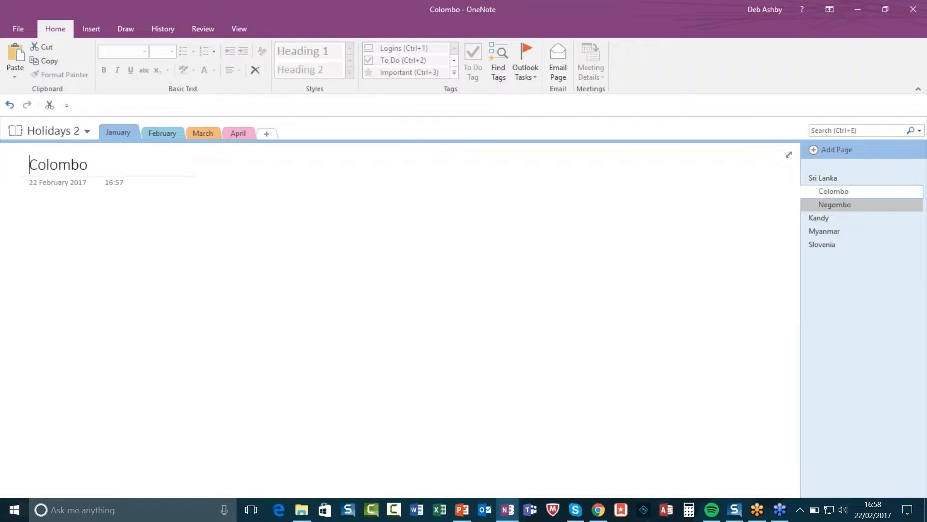
click(836, 217)
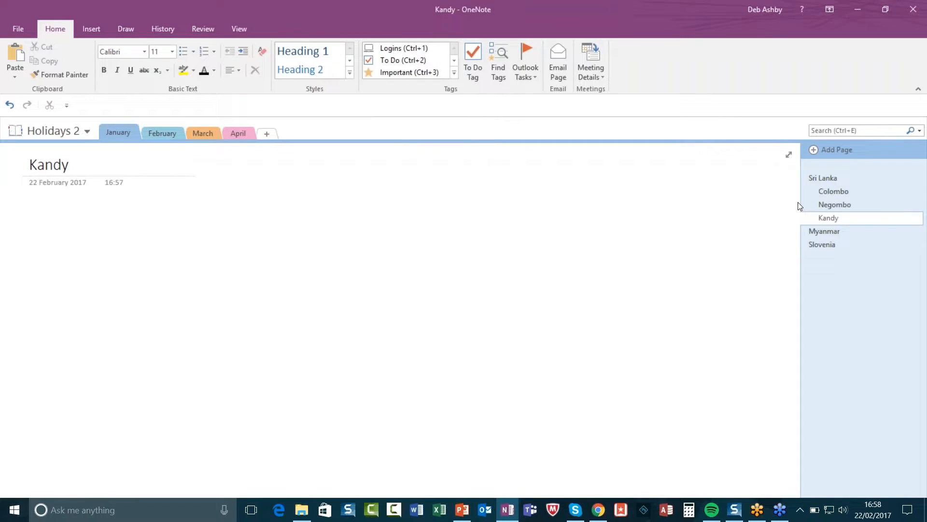
Step: Indent Kandy one level deeper as a second-level subpage and promote it back to the first subpage level
drag(836, 217, 850, 218)
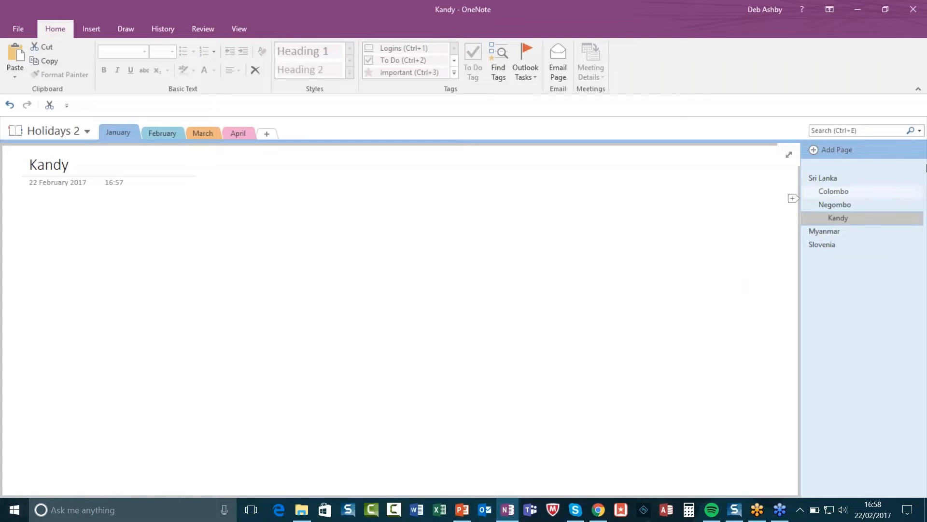
drag(841, 217, 825, 219)
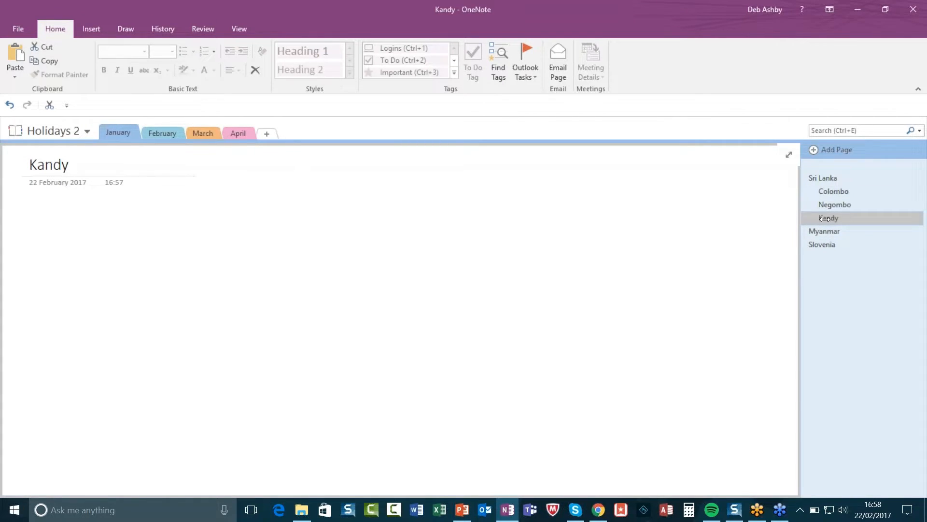
click(633, 216)
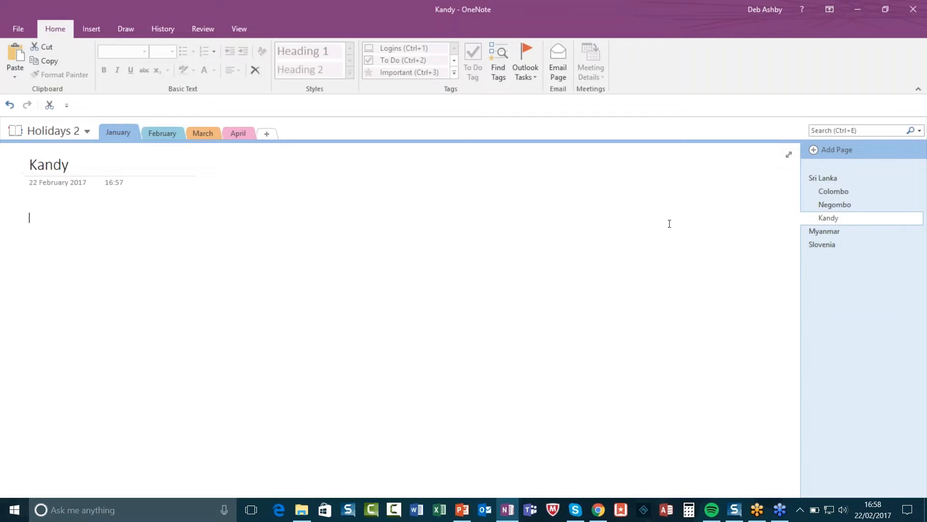
Step: Create a new section group named Asia in the Holidays 2 notebook
click(839, 191)
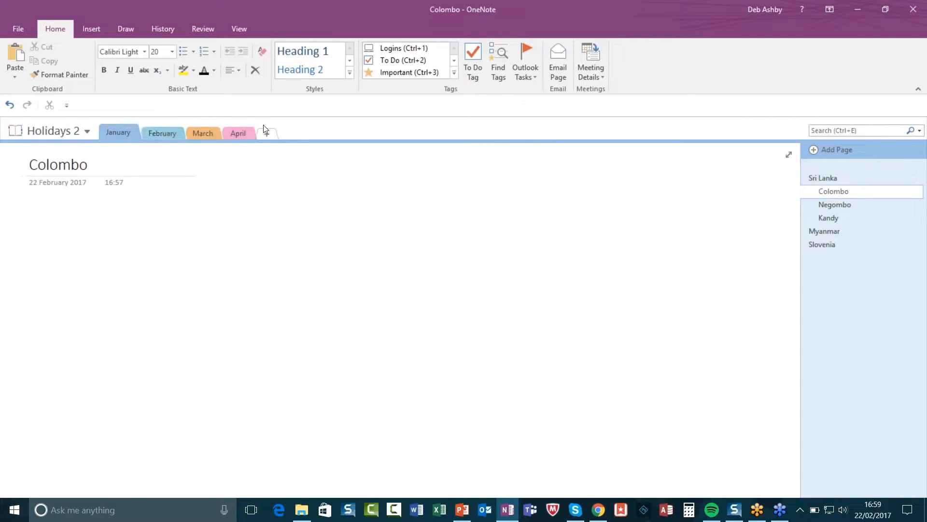
right_click(120, 132)
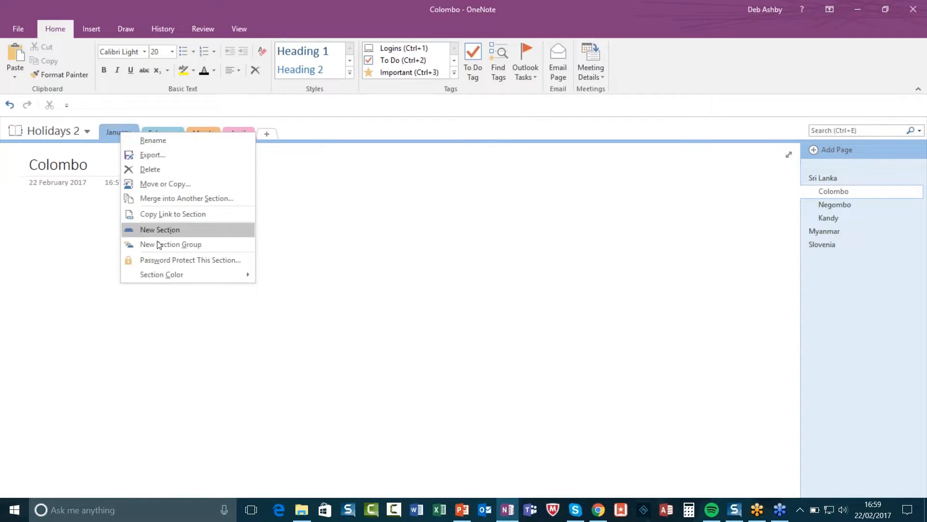
click(209, 244)
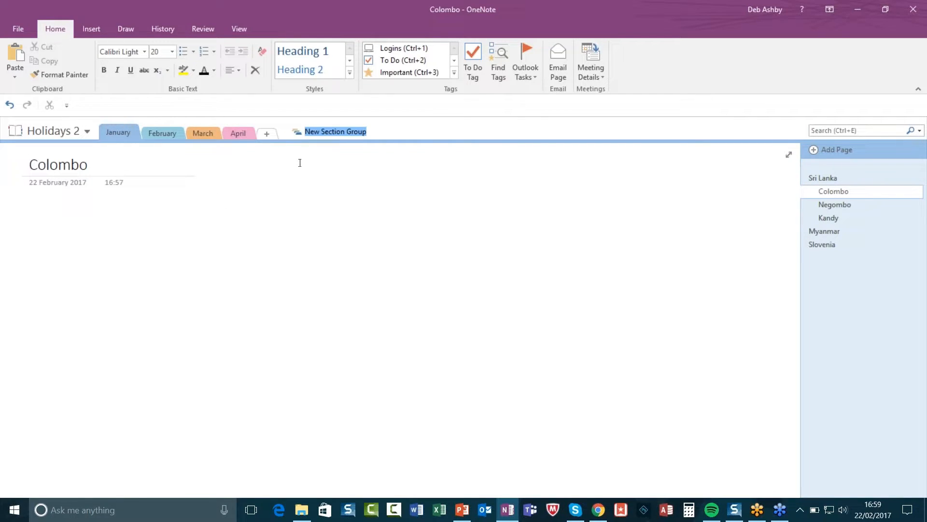
text(Asia)
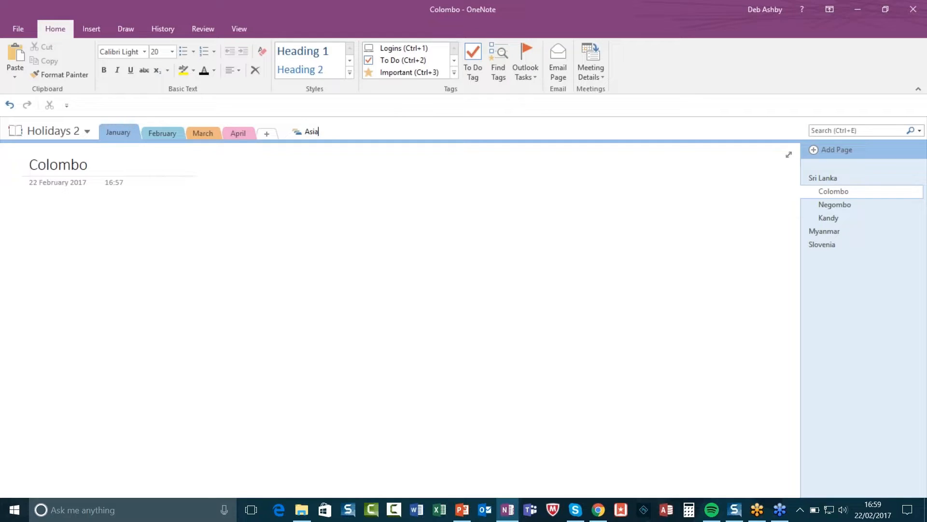
key(Return)
Step: Open the Asia section group and add a section named Thailand
click(302, 131)
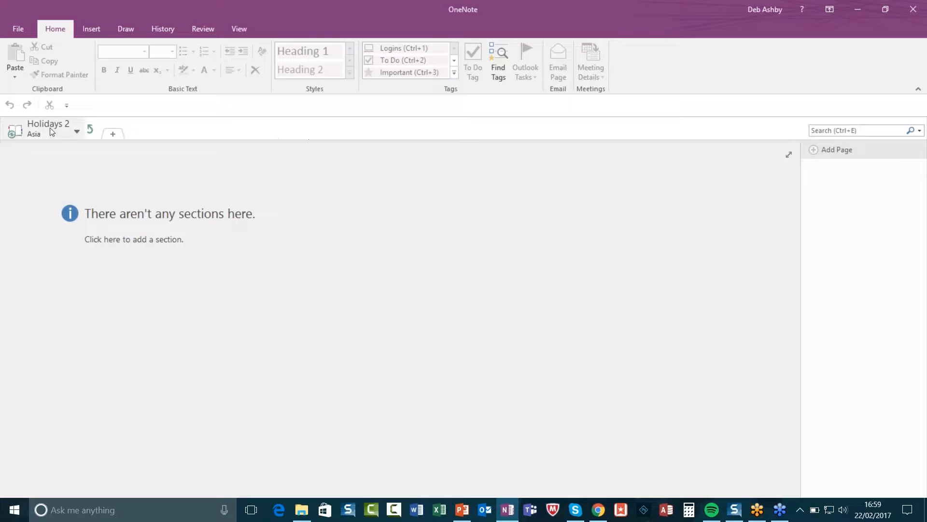
click(113, 134)
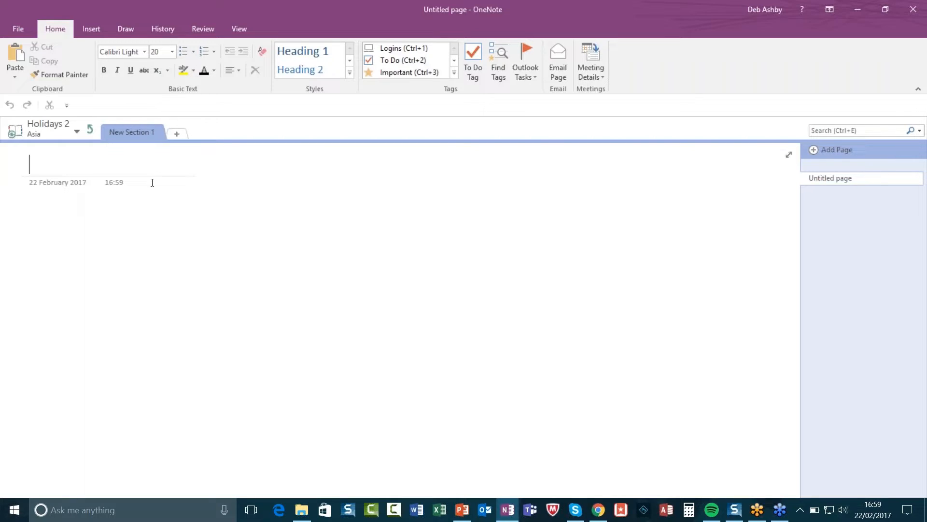
text(Thaila)
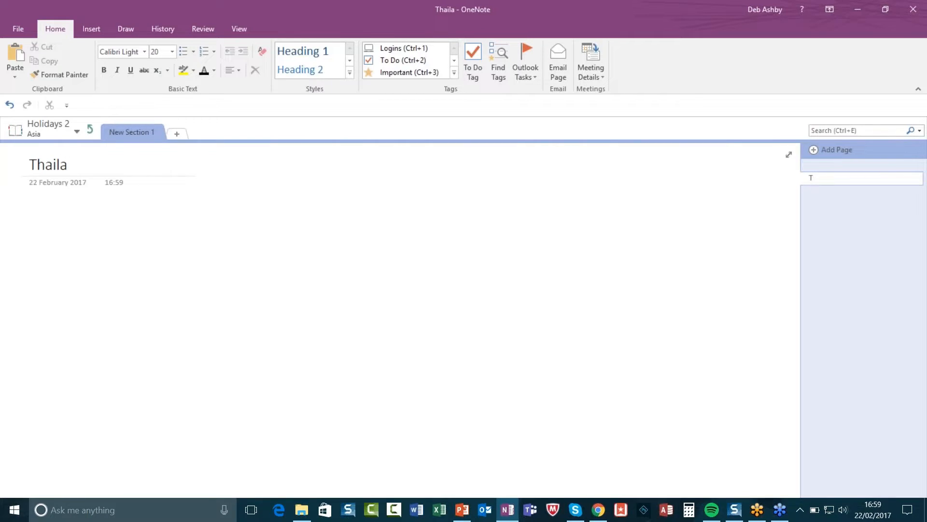
right_click(131, 127)
click(189, 137)
text(T)
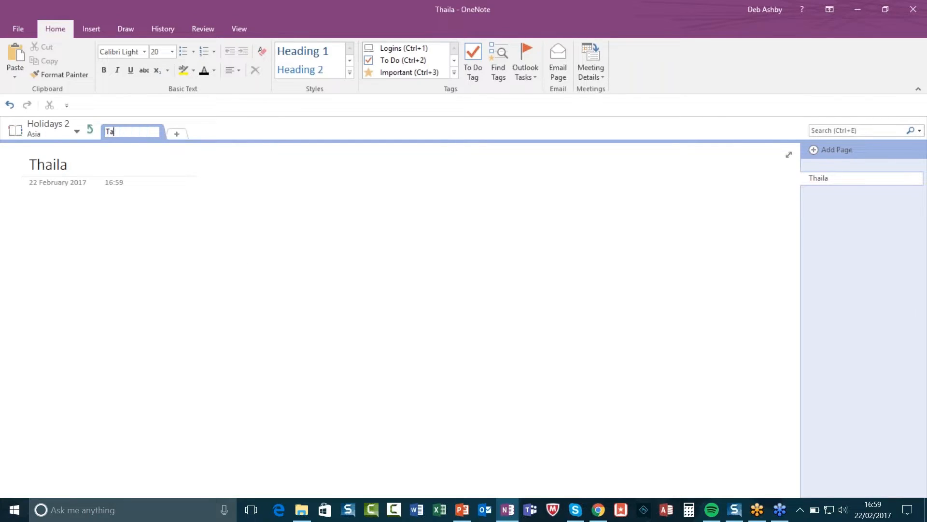
text(hailand)
click(147, 197)
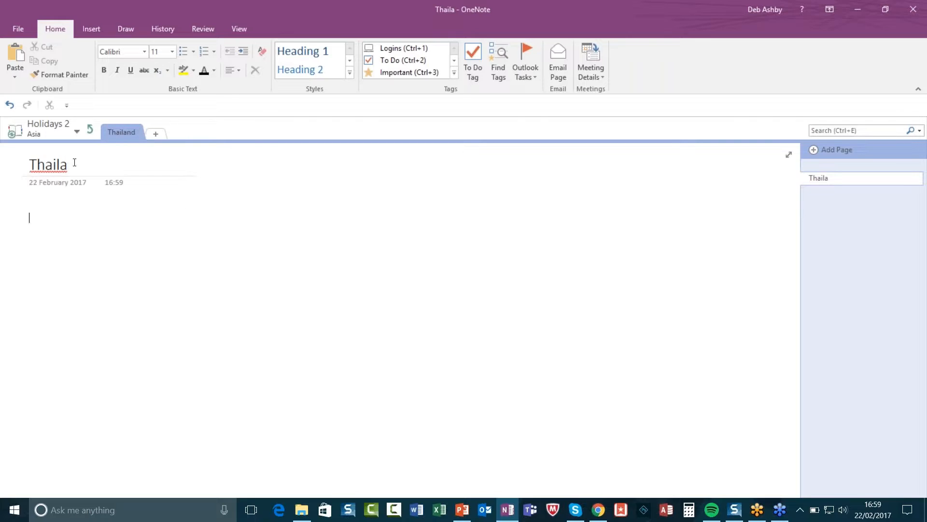
Step: Retitle the Thailand section's page as Bangkok and return from the Asia section group to the top level of the notebook
drag(74, 162, 27, 164)
text(ang)
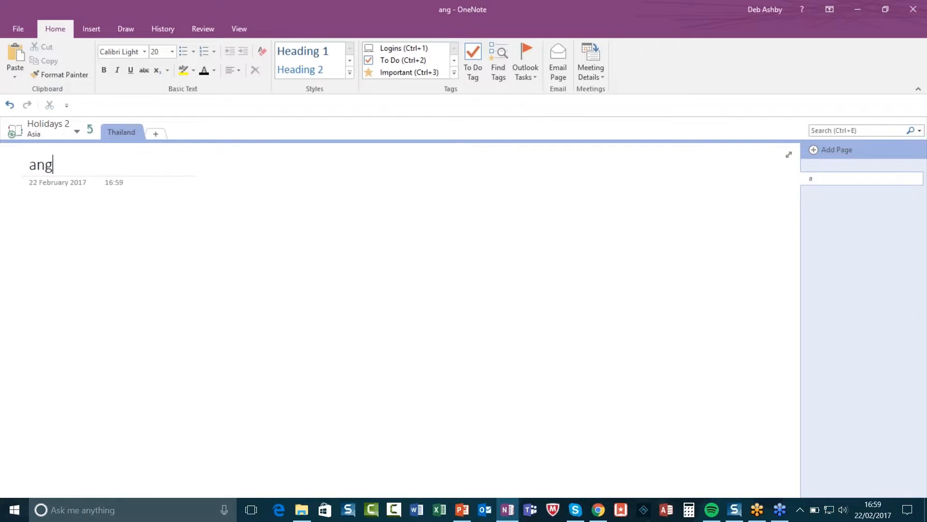
text(kok)
key(BackSpace)
key(BackSpace)
key(BackSpace)
key(BackSpace)
key(BackSpace)
key(BackSpace)
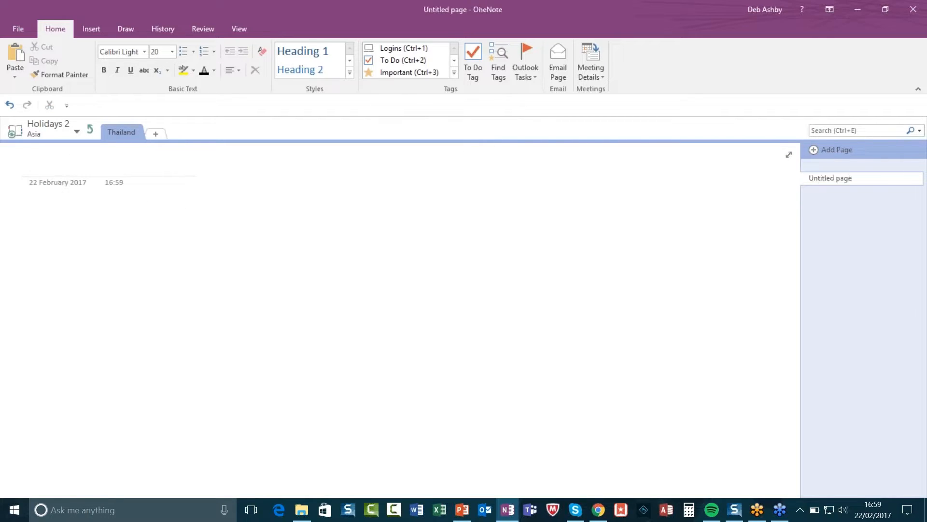
text(Bank)
key(BackSpace)
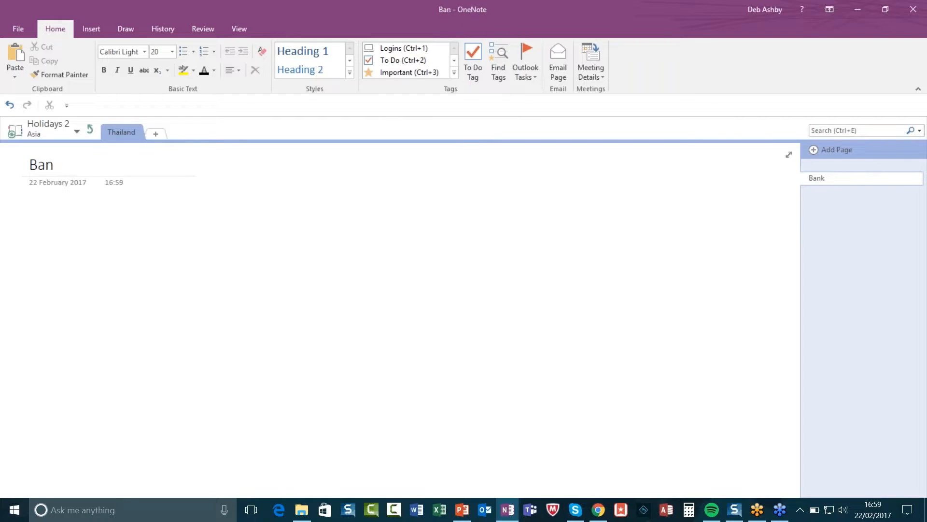
text(gkok)
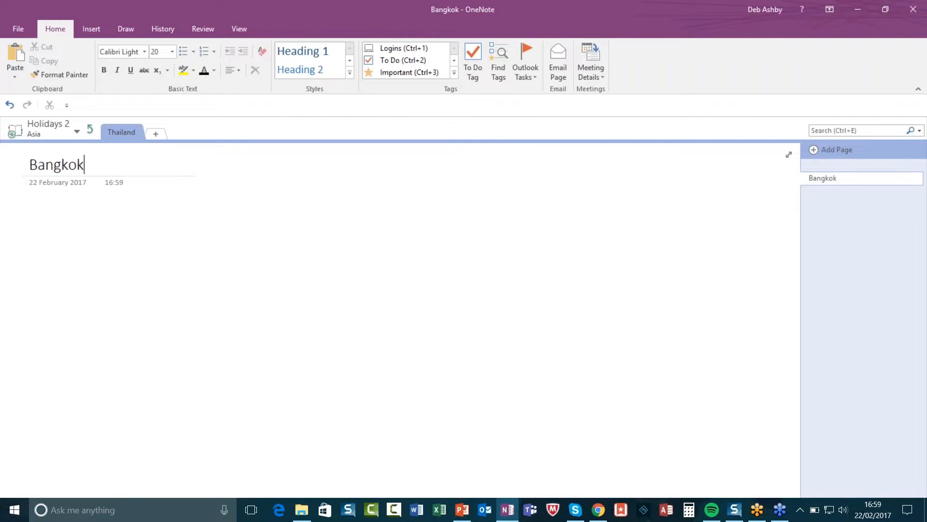
click(159, 304)
click(91, 131)
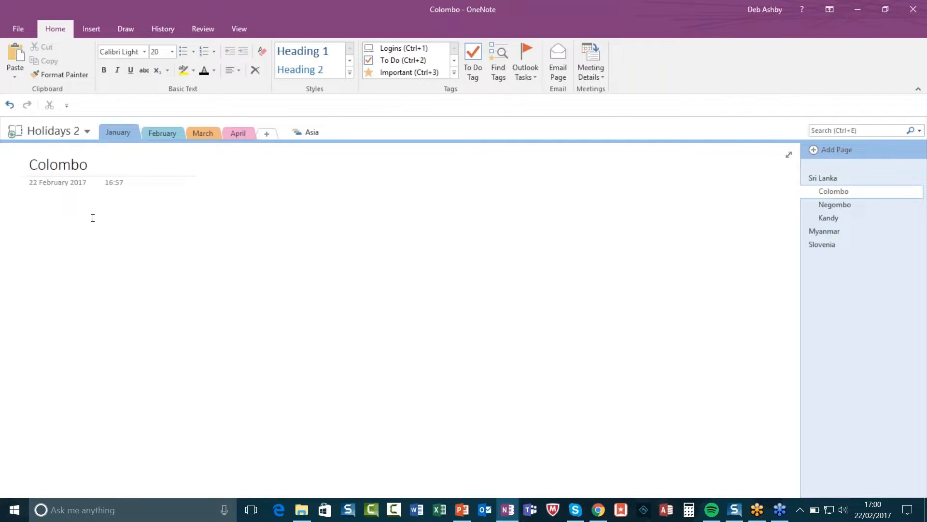
click(62, 227)
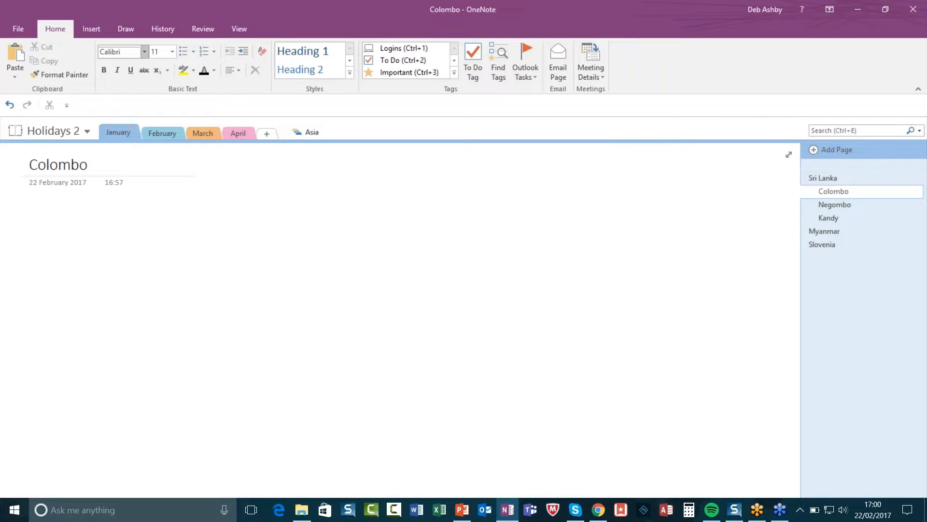
click(91, 30)
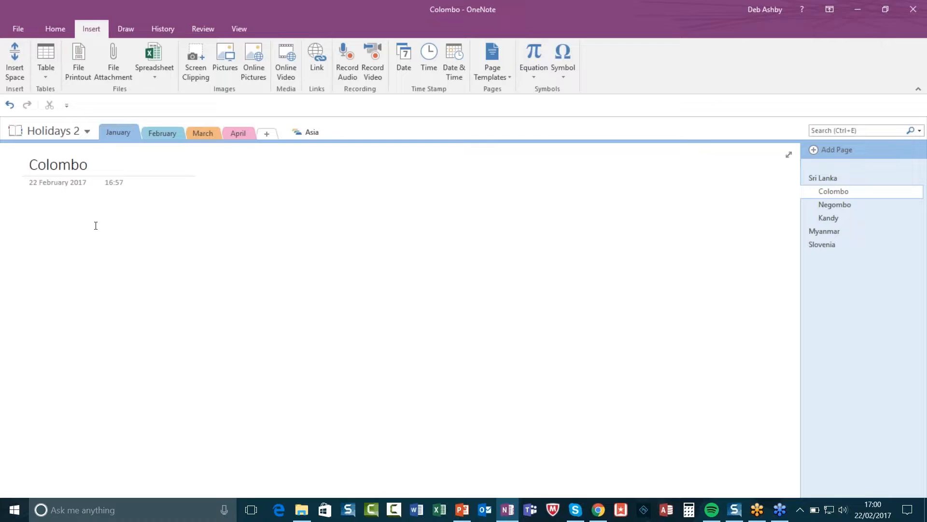
click(73, 217)
click(44, 216)
click(50, 26)
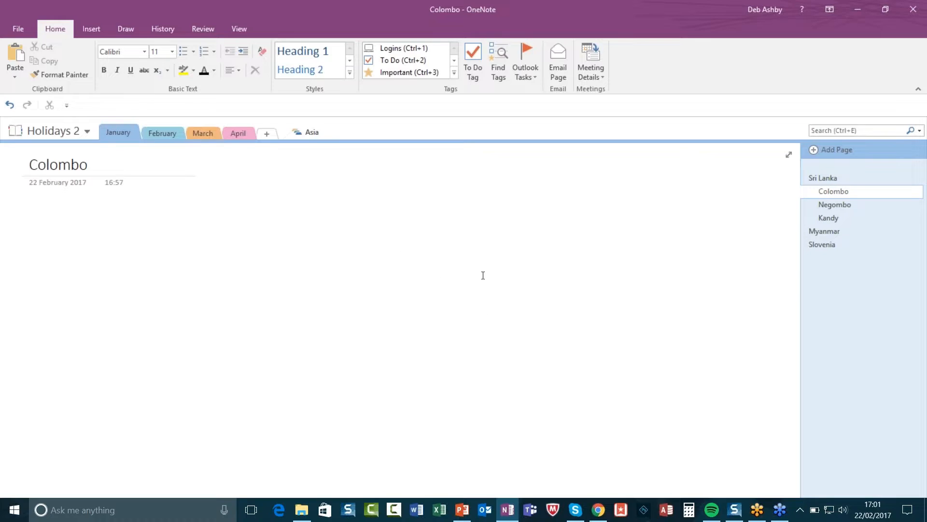
Step: Try placing a sample text note on the Colombo page and moving its container around, and delete the note
click(422, 294)
text(aeelkfjsladkfsdklfjlkdf)
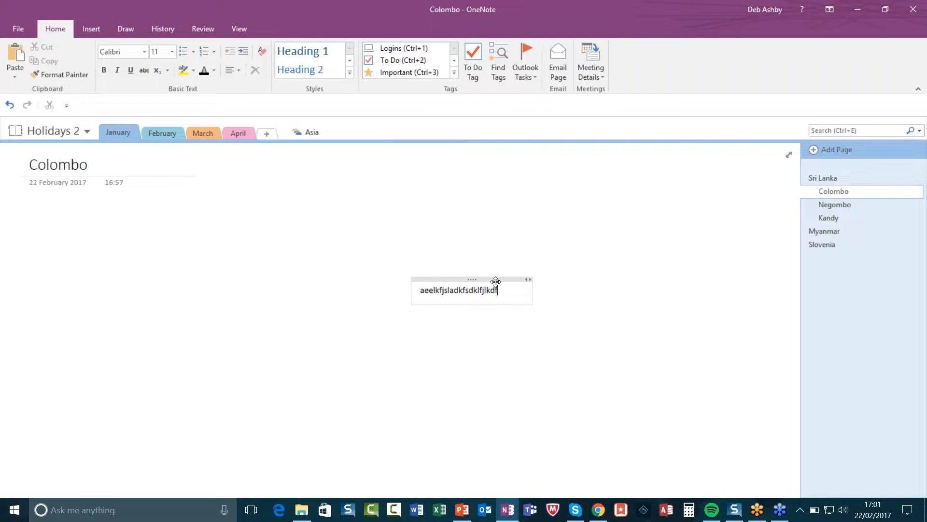
drag(499, 280, 325, 212)
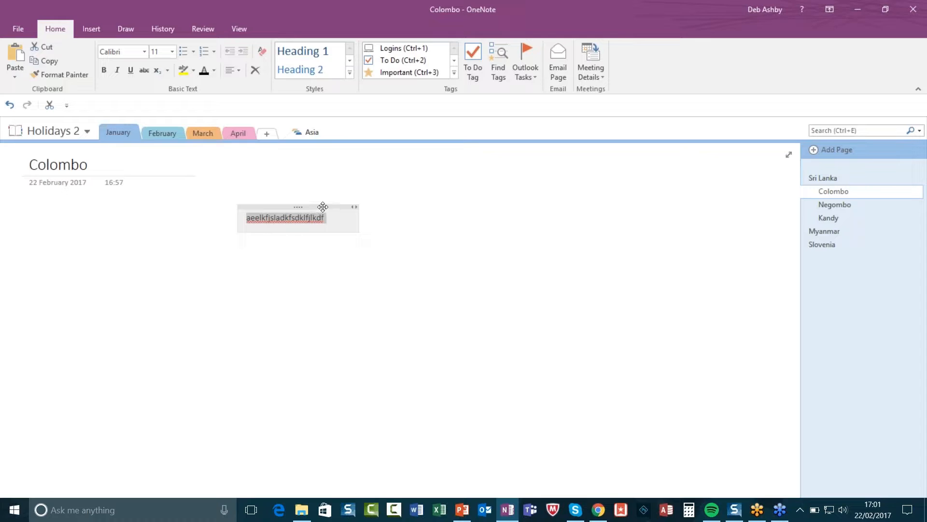
drag(320, 206, 277, 279)
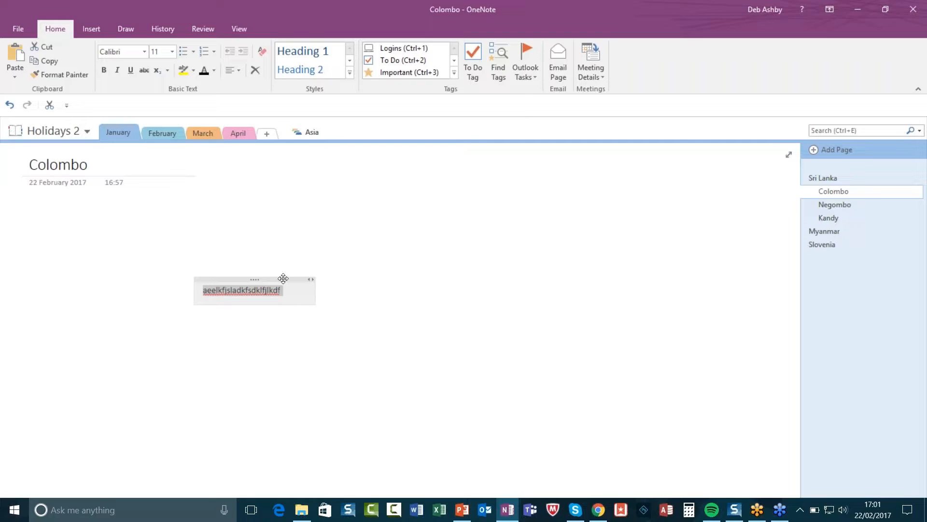
mouse_move(282, 278)
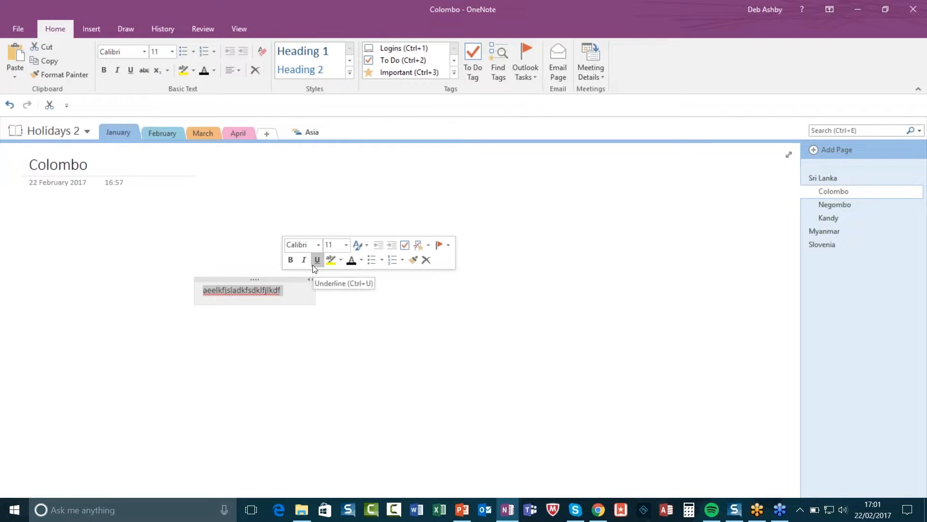
key(Delete)
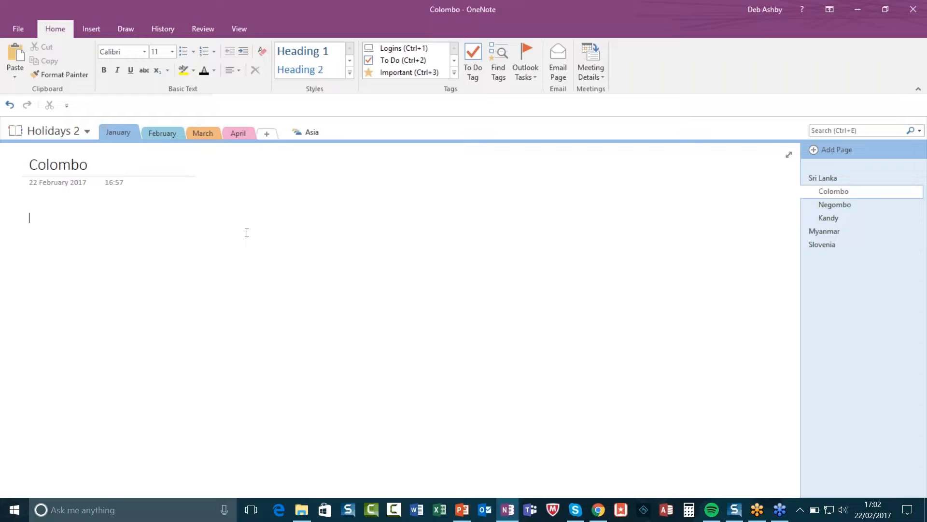
Step: Open the Sri Lanka page and write the note "Things to do in Sri Lanka" below the title
click(832, 178)
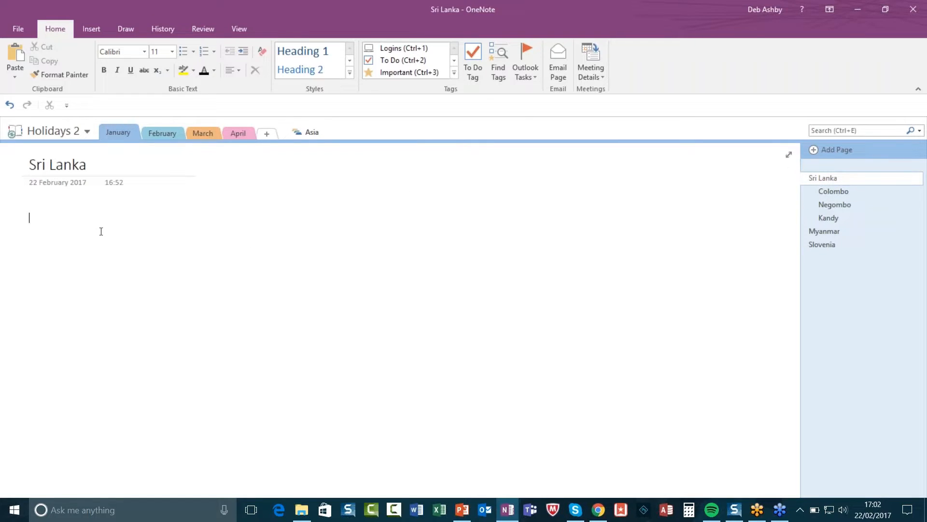
click(36, 217)
text(Thing)
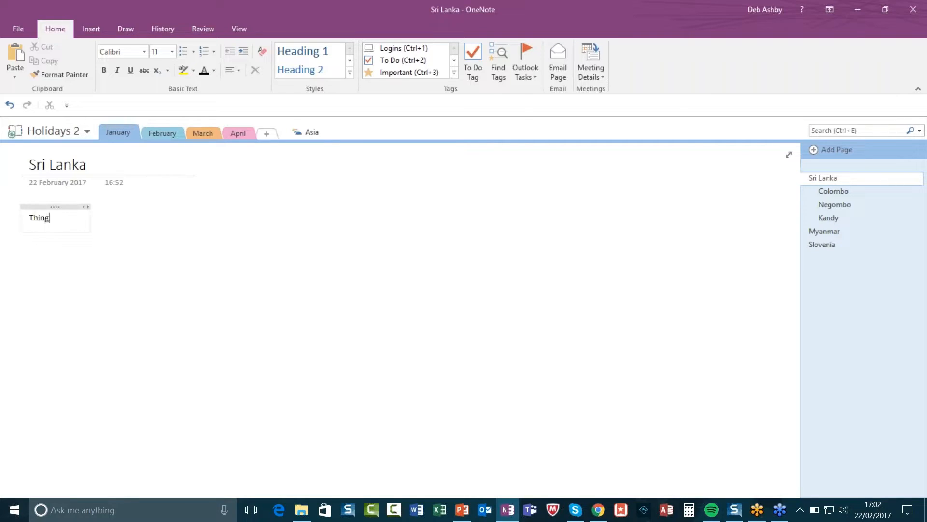
text(s to do inSri)
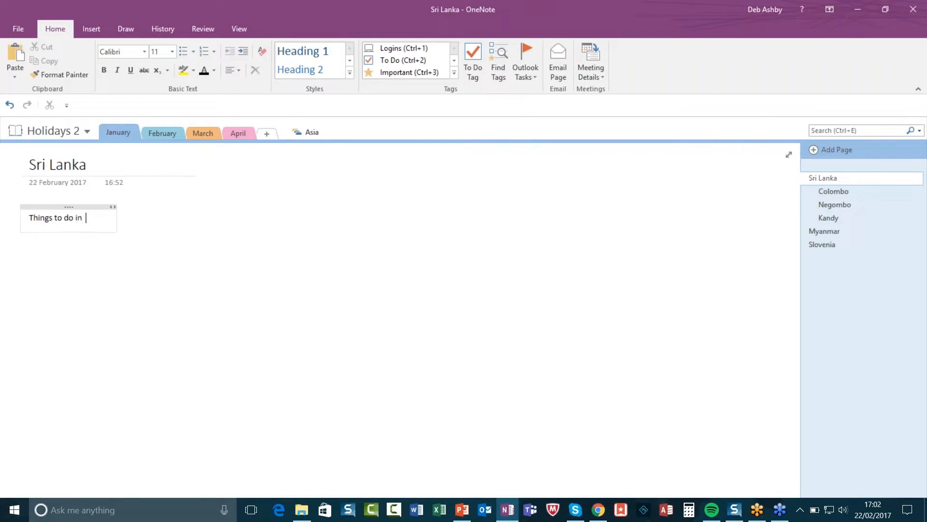
key(BackSpace)
key(BackSpace)
key(BackSpace)
text(Lanka)
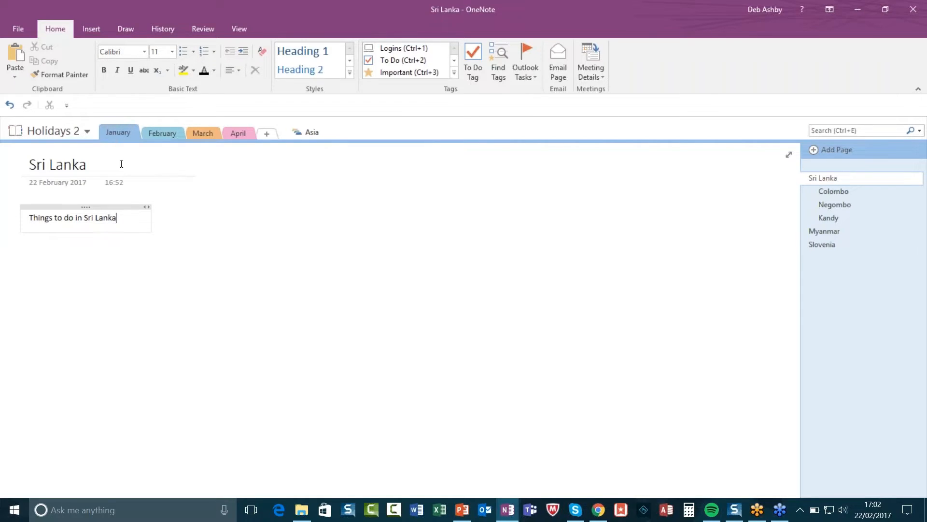
Step: Apply the Heading 1 style to the line "Things to do in Sri Lanka"
drag(119, 218, 5, 224)
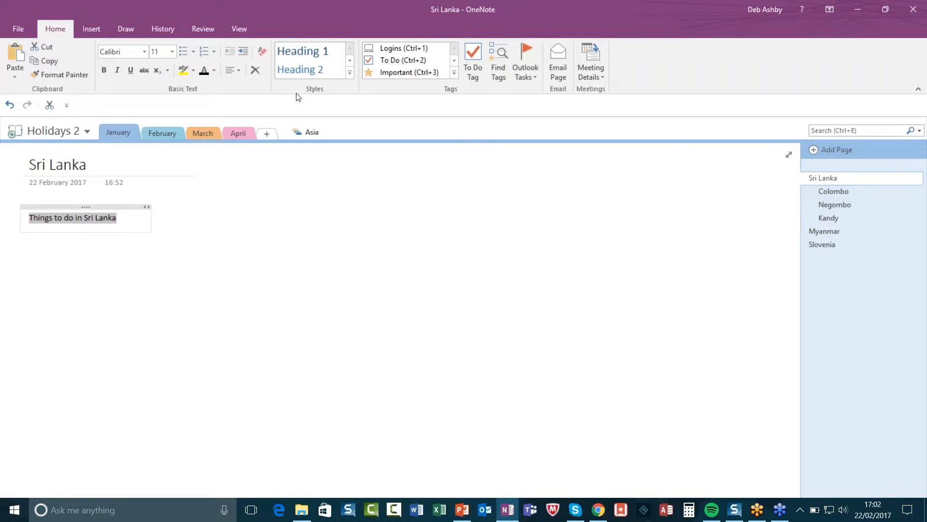
click(350, 73)
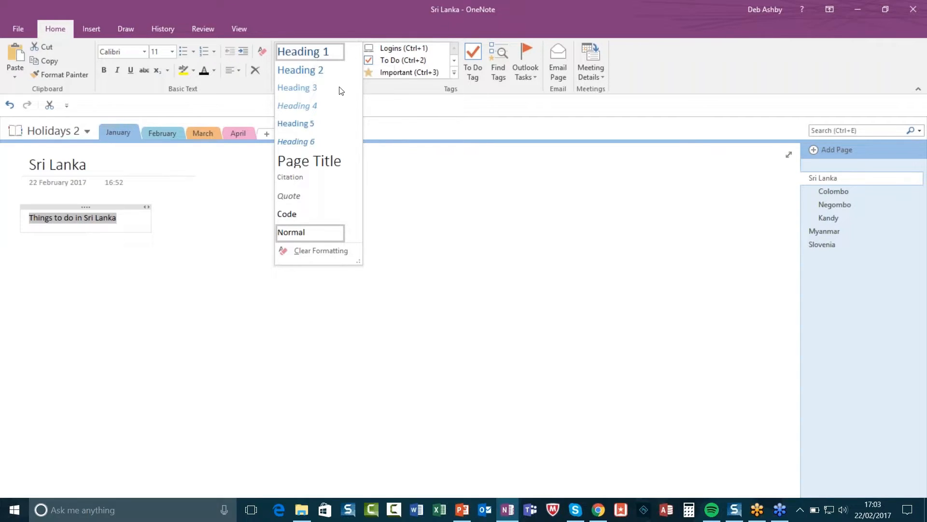
click(314, 56)
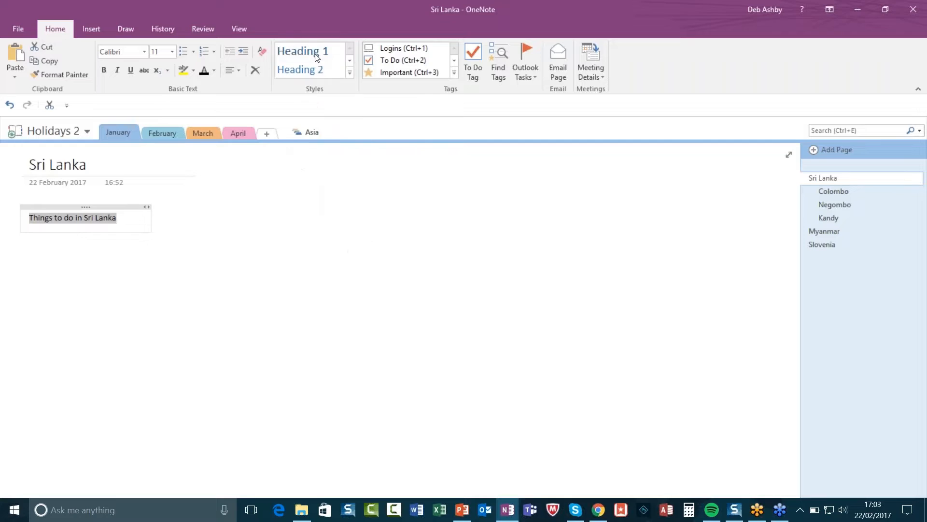
click(296, 229)
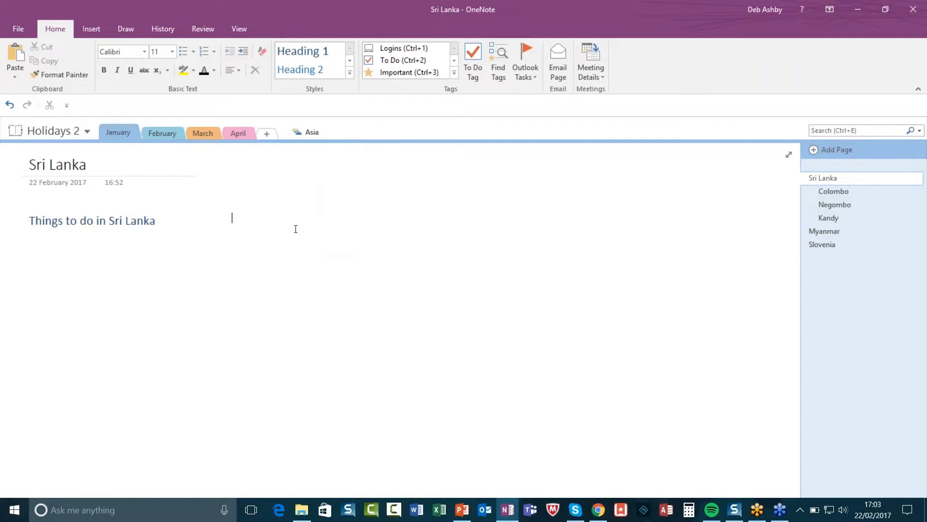
Step: Add a bulleted list under the heading with Yala National Park, Safari and Tea Plantations
click(171, 221)
key(Return)
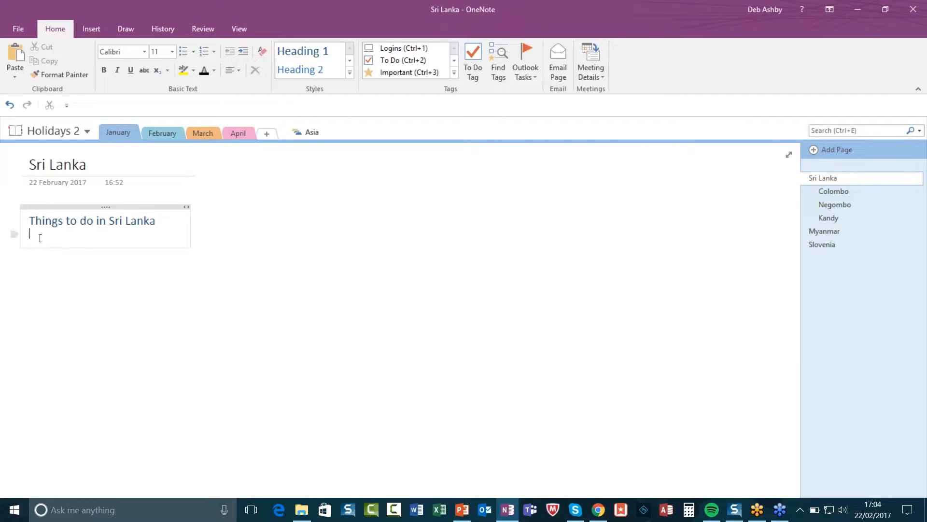
key(ctrl+period)
key(ctrl+period)
text(*)
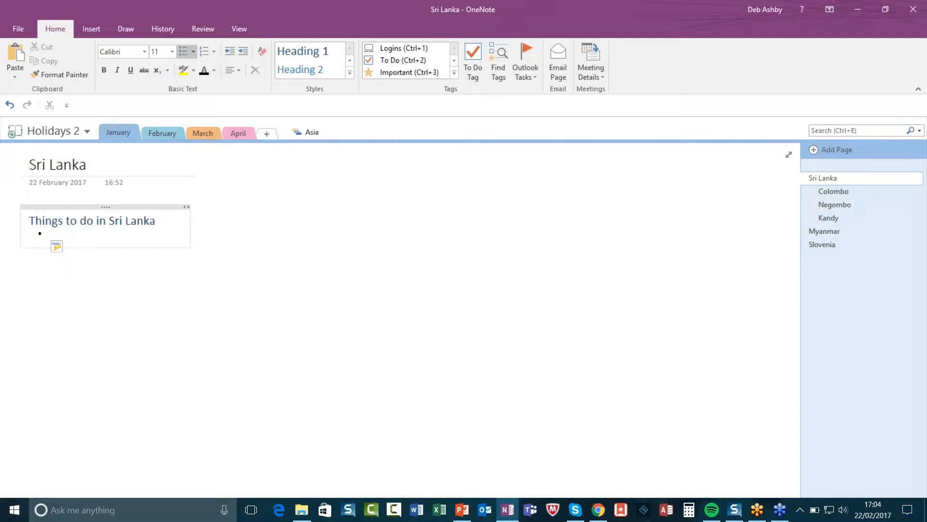
text(Yala National Park)
key(Return)
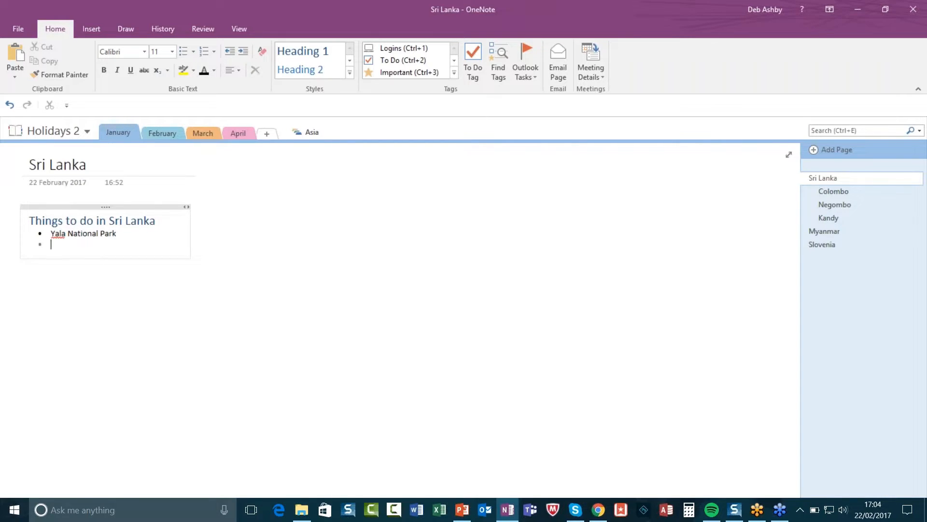
text(Safari)
key(Return)
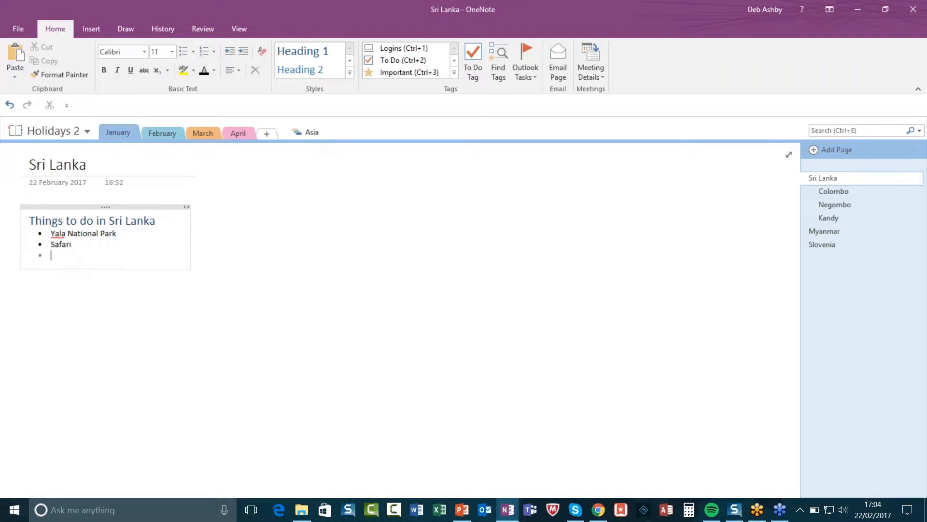
text(Tea Plantations)
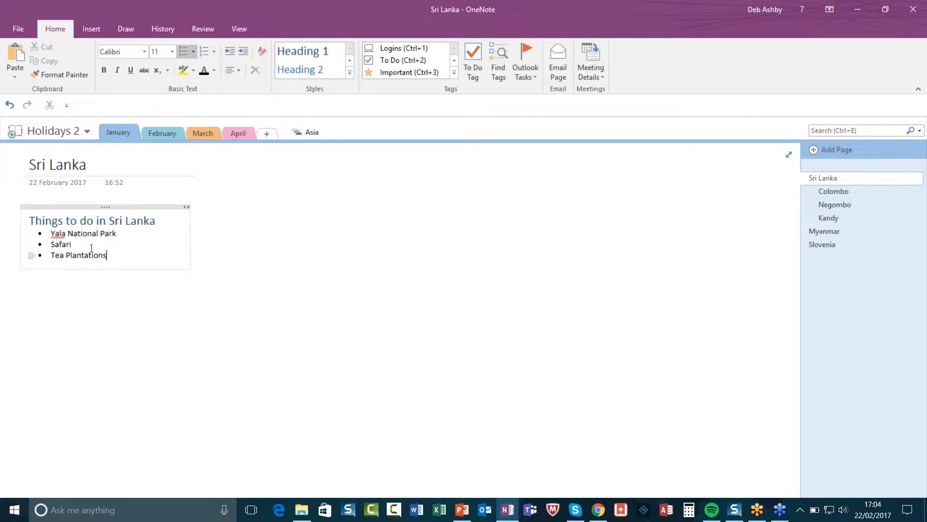
Step: Apply the Heading 2 style to the three bulleted items
drag(91, 248, 53, 233)
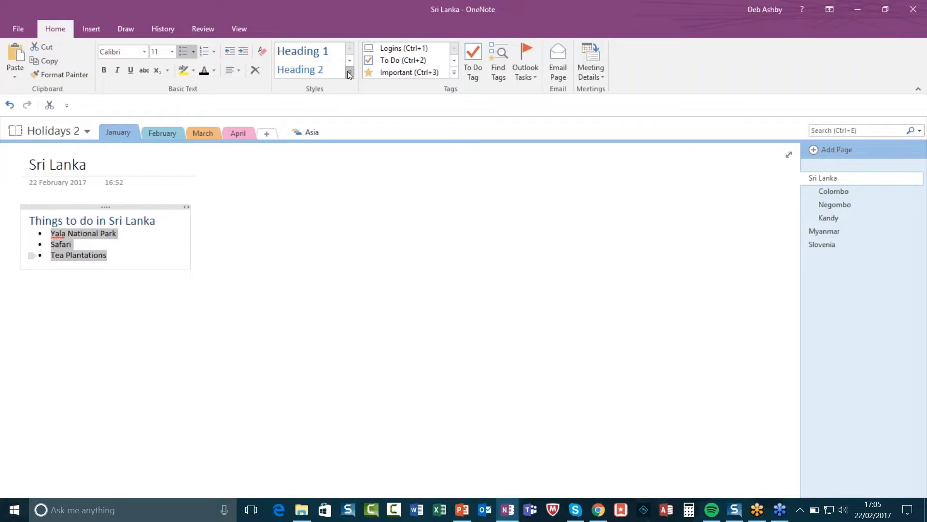
click(308, 72)
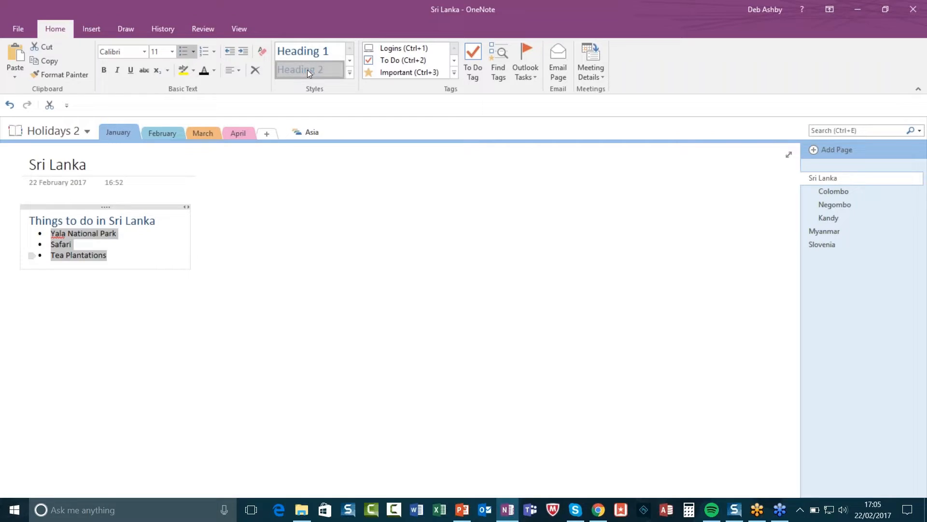
click(347, 290)
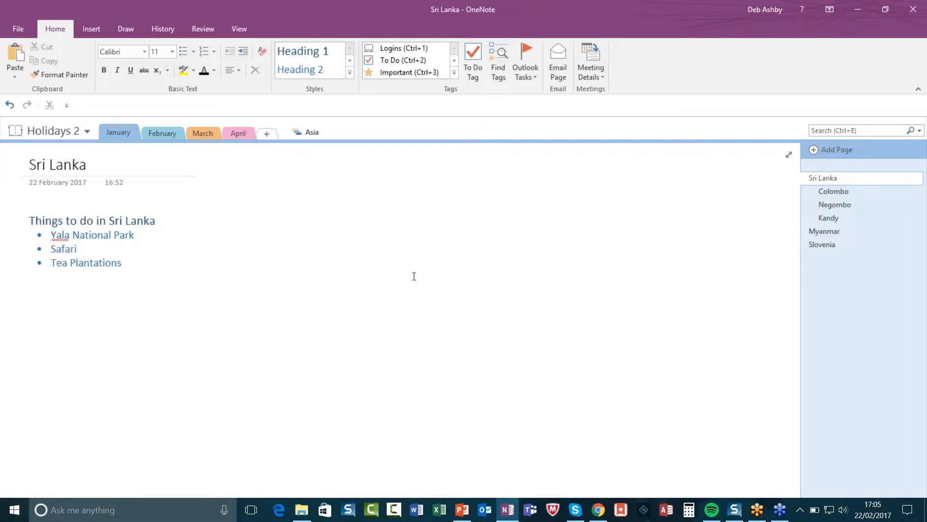
Step: Insert a table with two columns and three rows in the empty space beside the Sri Lanka list
click(262, 188)
click(376, 259)
click(94, 28)
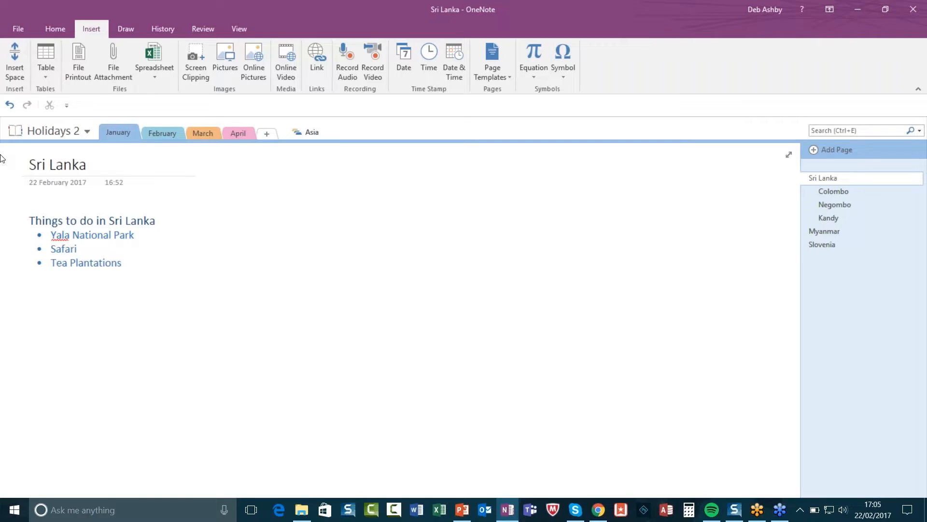
click(42, 74)
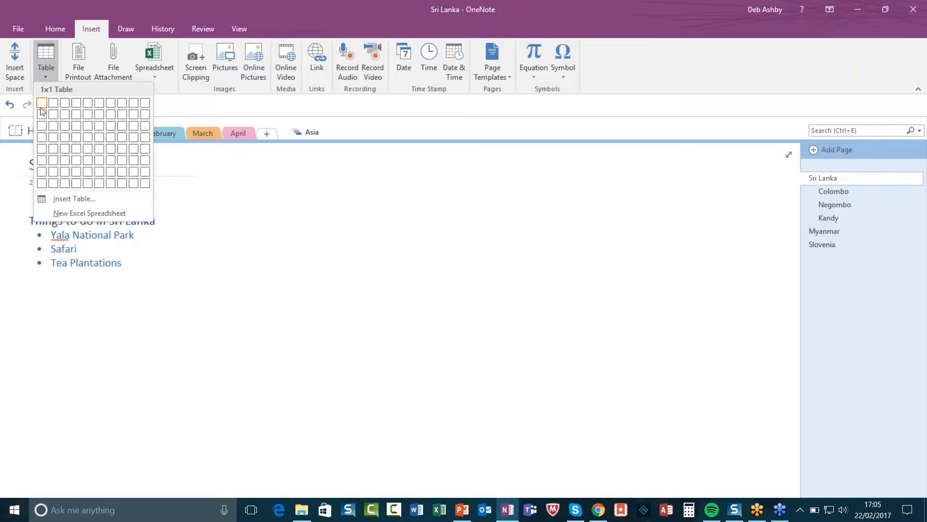
click(54, 129)
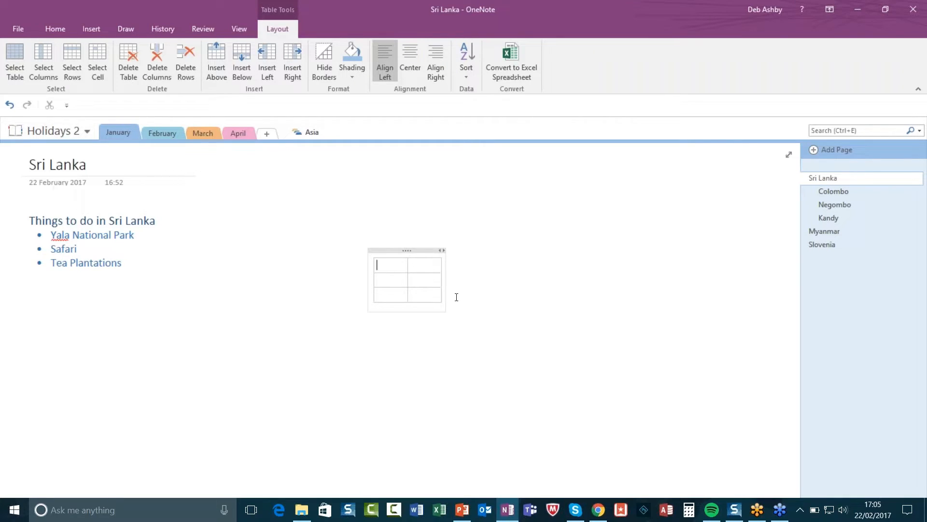
Step: Move the table's container closer to the bulleted list and back farther away from it, slightly higher than its original place
drag(395, 251, 304, 227)
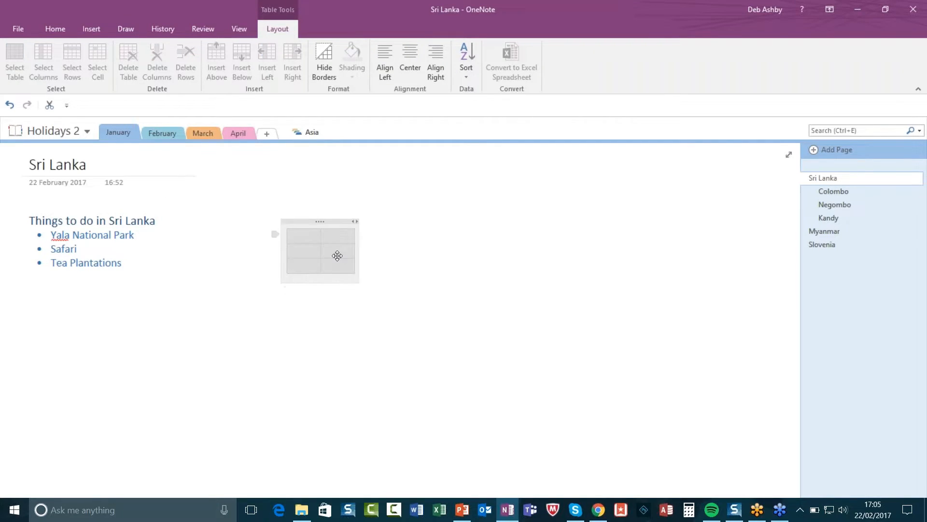
click(391, 275)
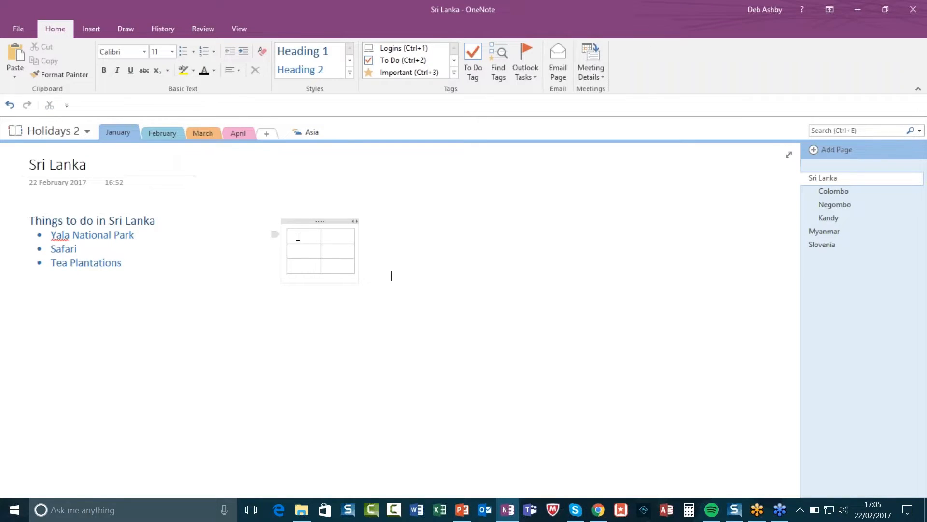
drag(300, 221, 387, 241)
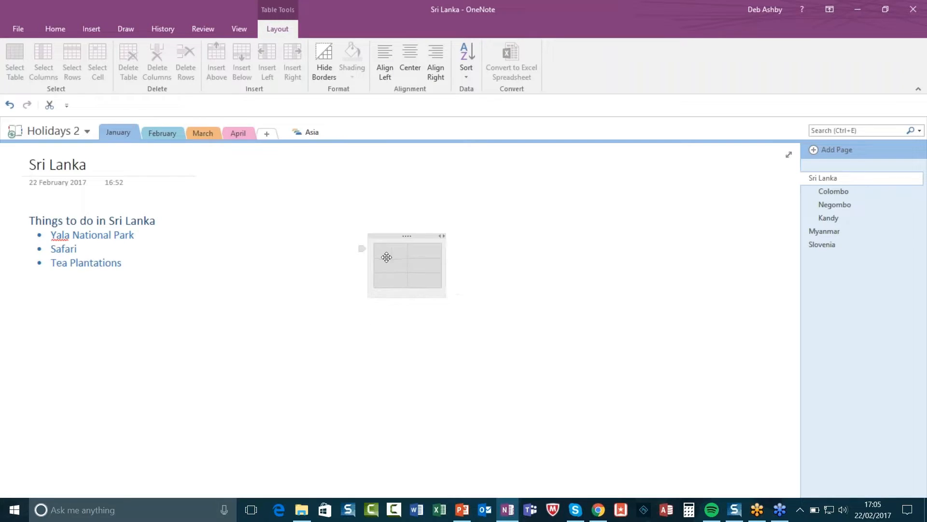
Step: Fill the table's first column with Day 1, Day 2 and Day 3
click(402, 247)
text(Day 1)
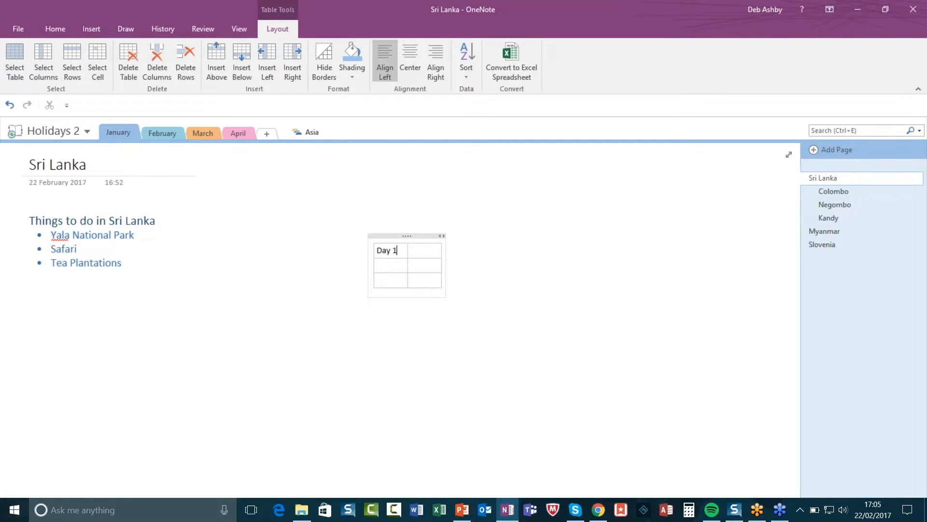
key(Down)
text(Day 2)
key(Down)
text(Day 3)
Step: Fill the table's second column with Yala National Park, City Tour and Tea Plantations Tour
text(Yala National)
text( Park)
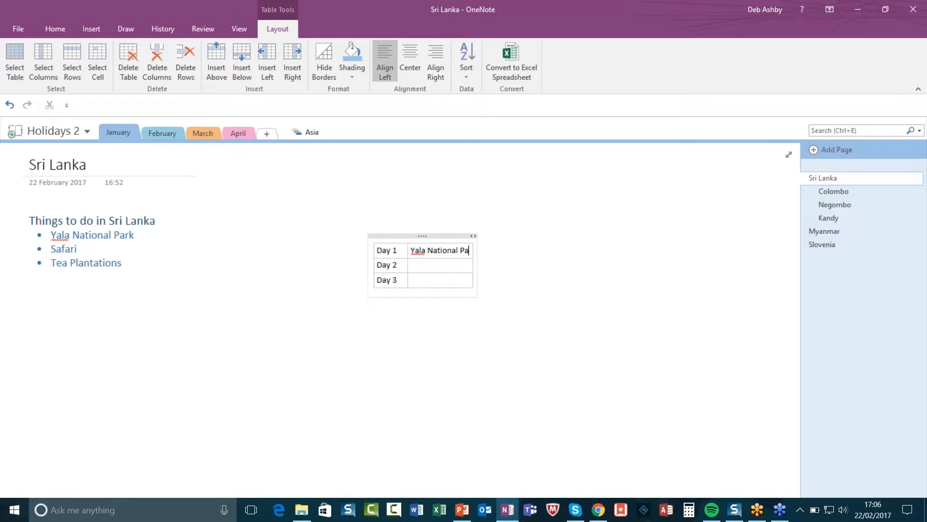
click(441, 263)
text(City Tour)
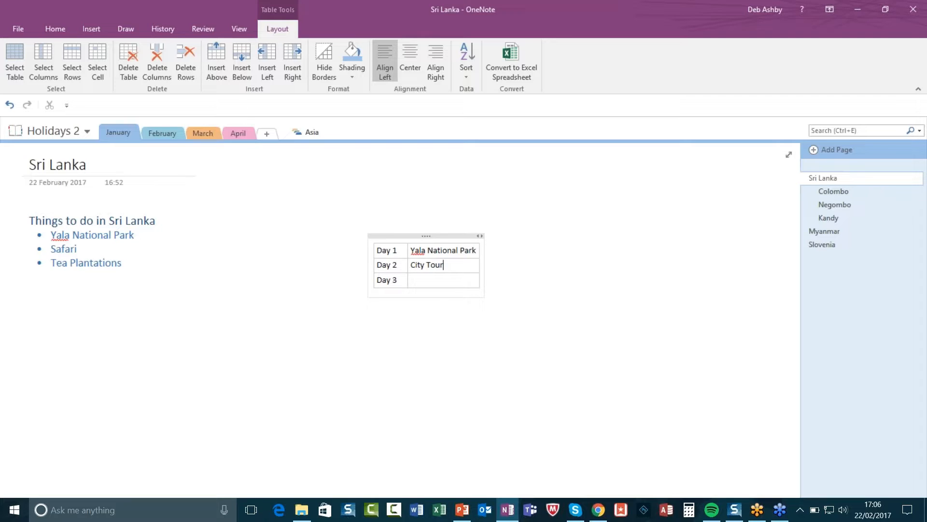
click(414, 280)
text(Tea Plantations Tour)
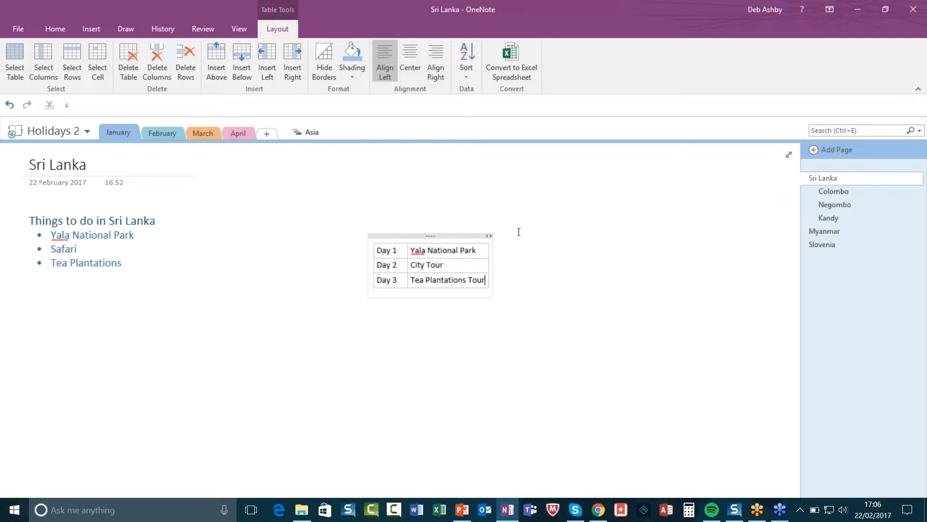
Step: Move the table below the bulleted list, aligned with the heading, and widen both of its columns
drag(465, 232, 117, 284)
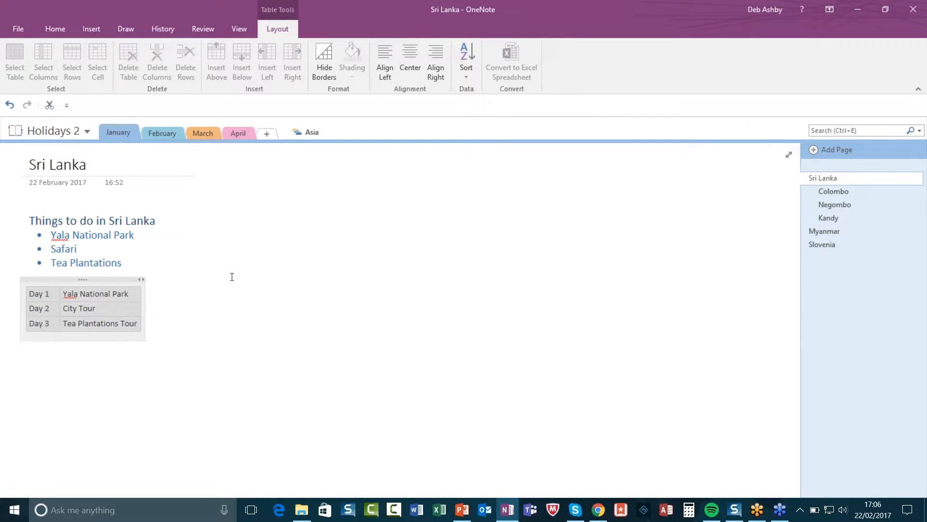
click(141, 310)
drag(141, 310, 341, 321)
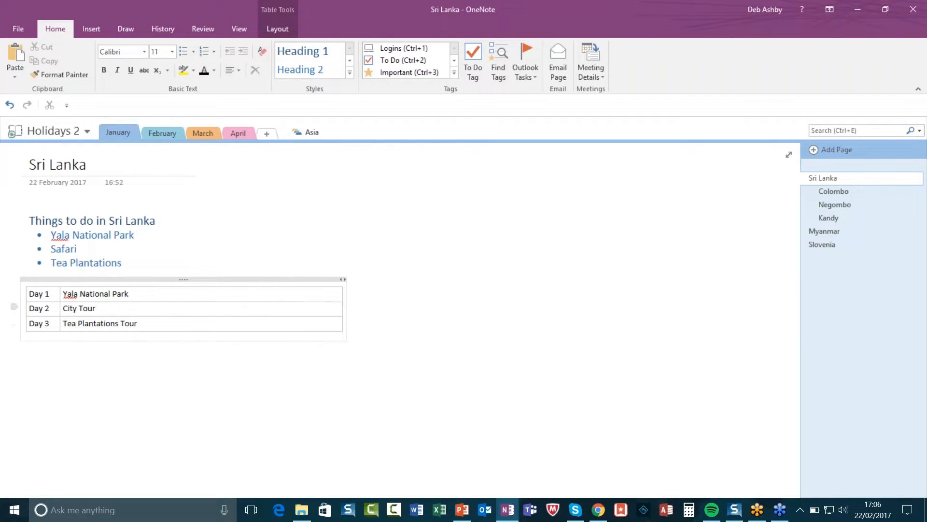
drag(60, 308, 116, 308)
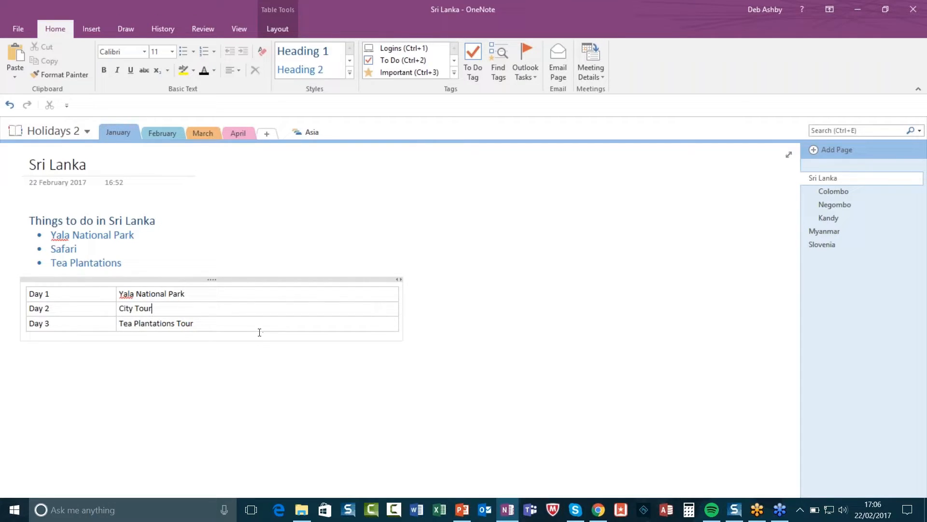
Step: Shade the three day cells in the table's first column light blue and make their text bold
click(187, 296)
click(281, 28)
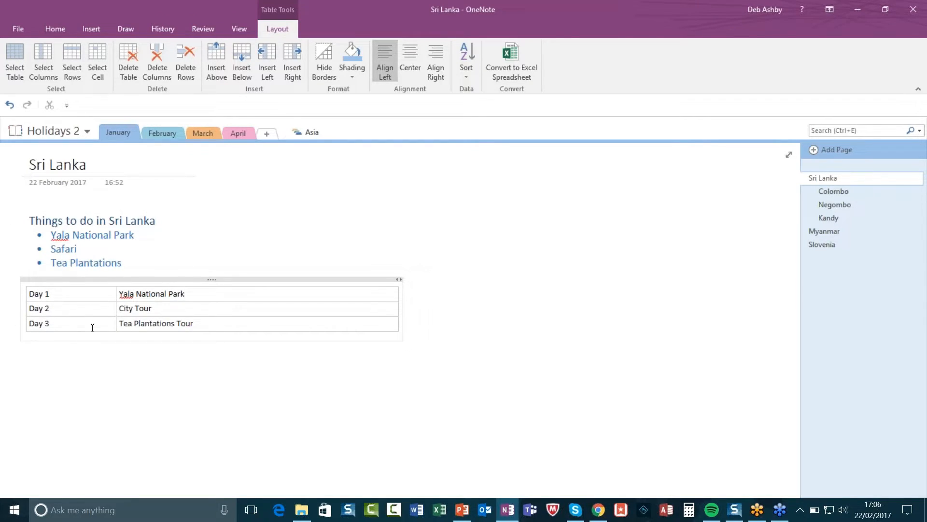
drag(84, 328, 75, 295)
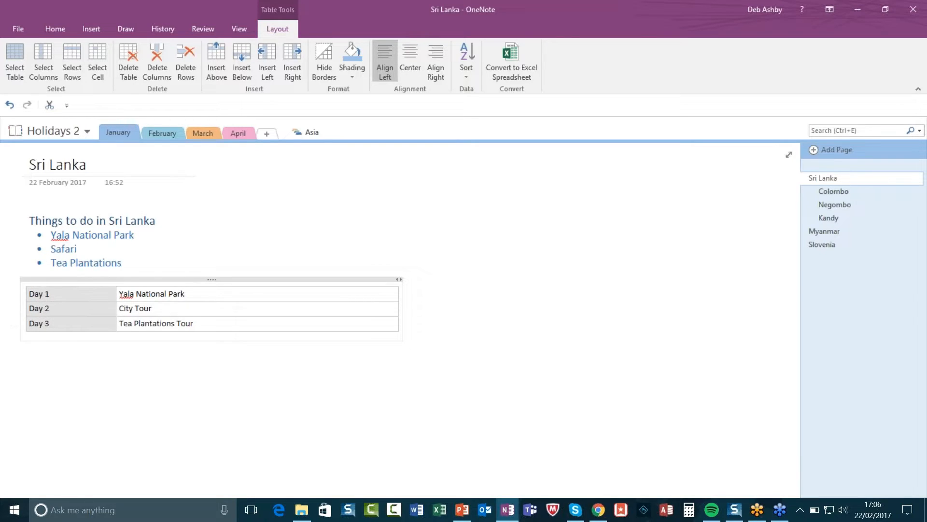
click(351, 55)
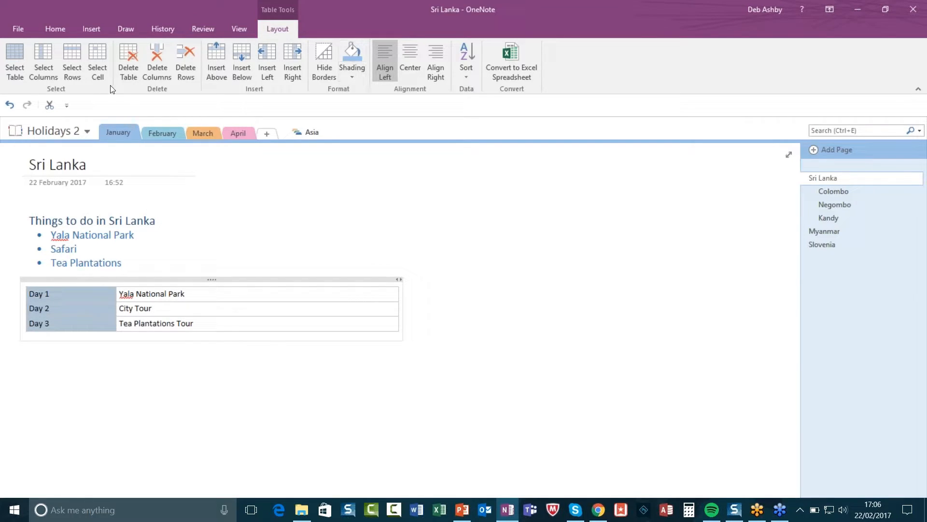
key(ctrl+b)
Step: Convert the day table to an Excel spreadsheet and open the embedded spreadsheet for editing in Excel
click(289, 293)
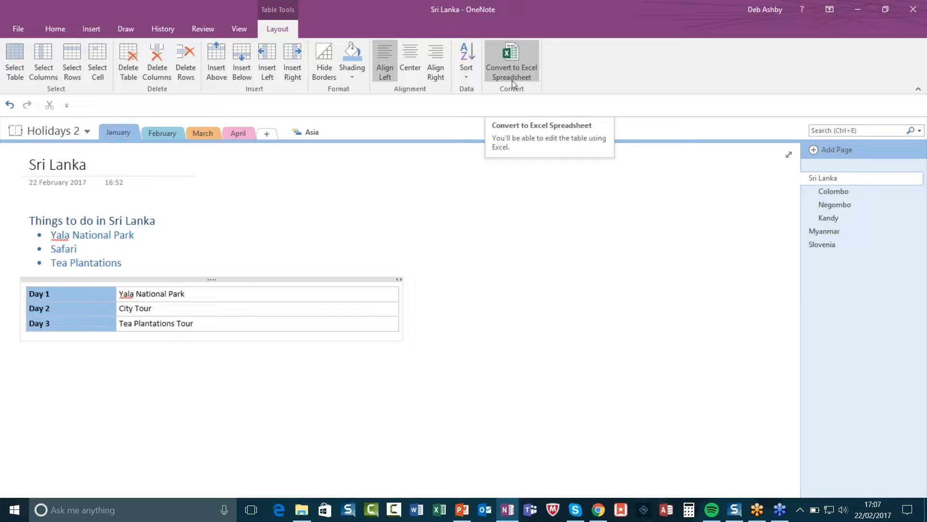
click(206, 312)
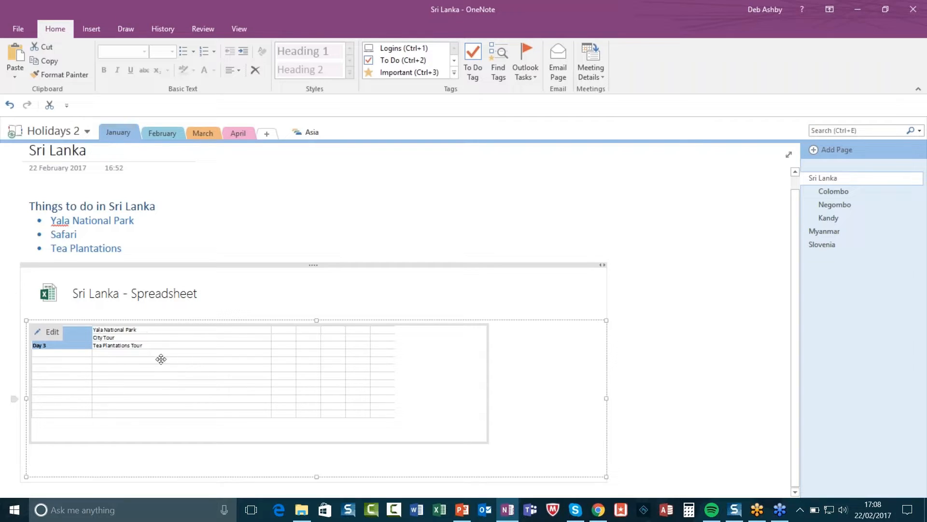
click(53, 333)
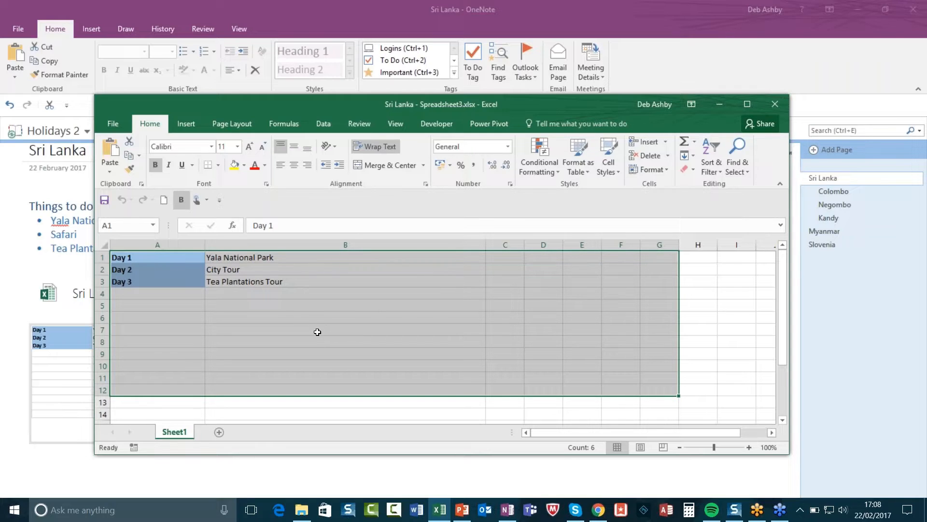
Step: Replace the Day 1 activity in cell B1 with Safari at Yala, save the workbook and return to the OneNote page
click(279, 286)
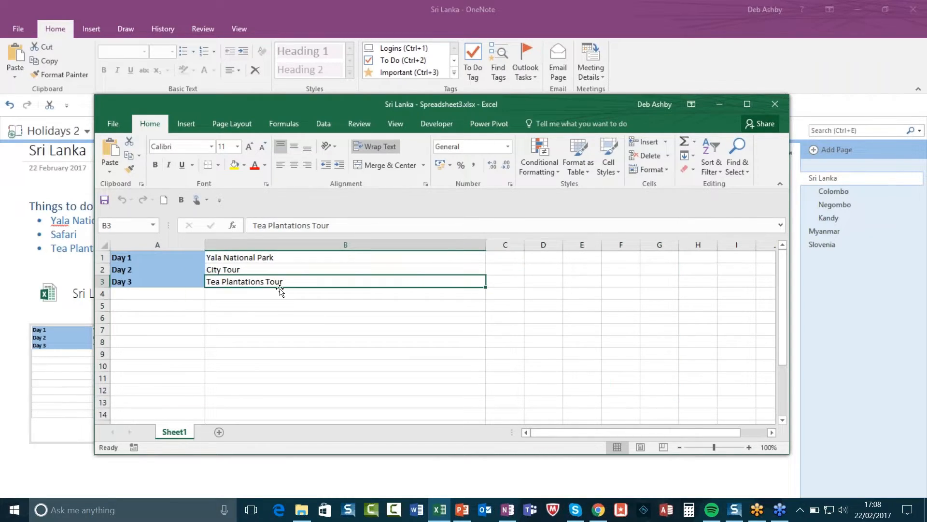
click(273, 257)
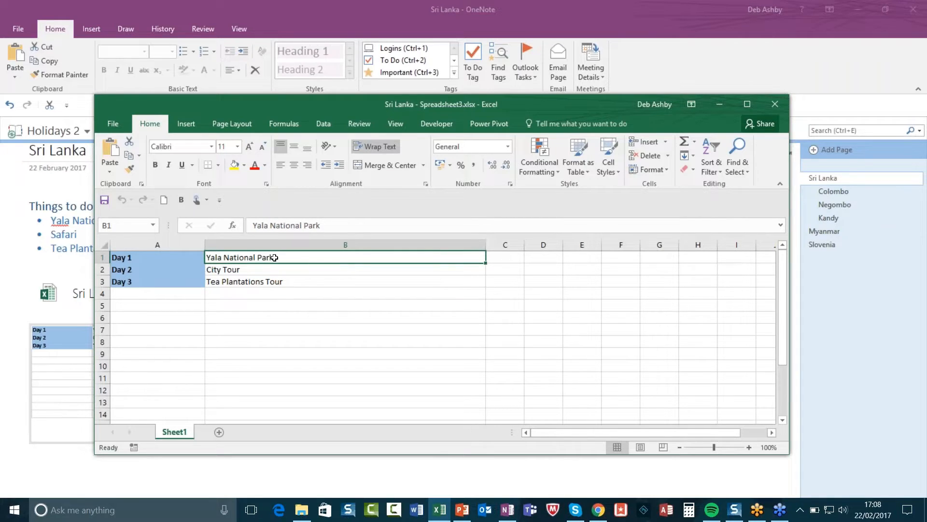
double_click(274, 257)
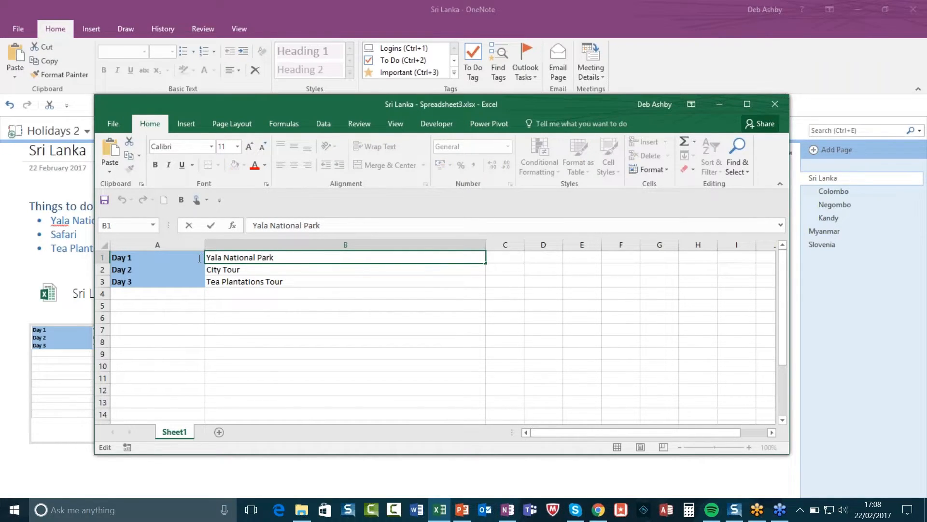
key(shift+Home)
text(Safar)
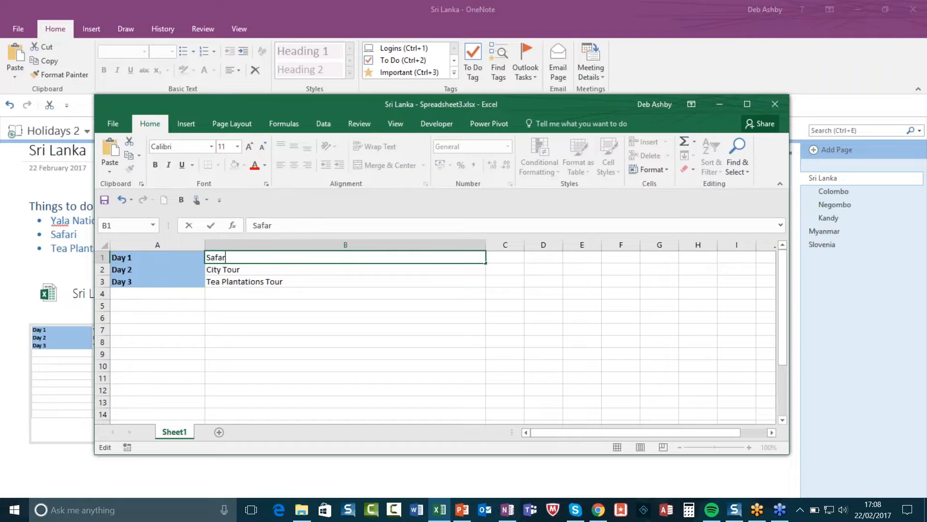
text(i at Yala)
click(329, 314)
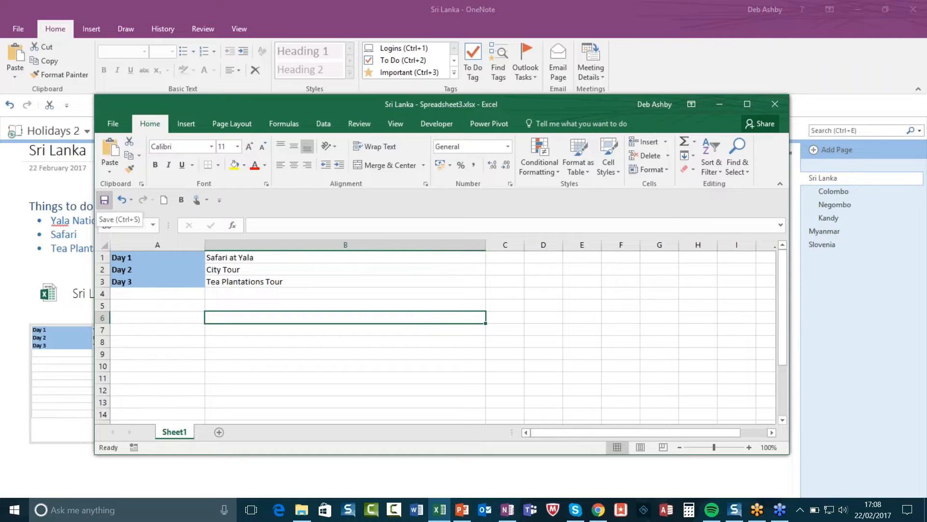
click(776, 102)
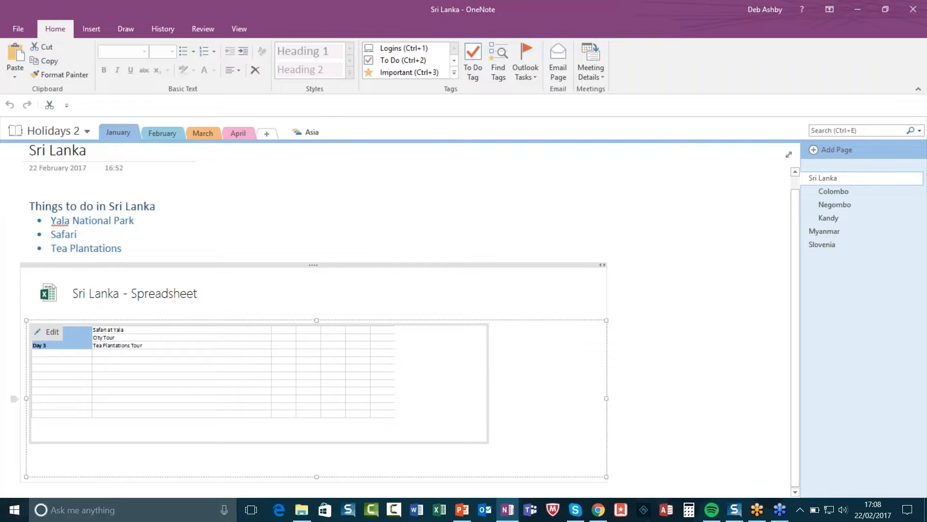
click(420, 217)
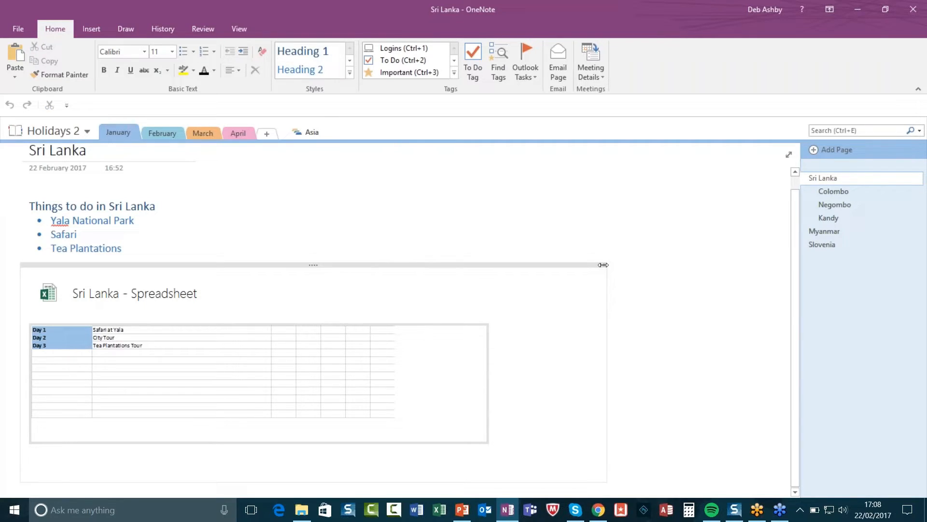
Step: Attach Sri Lanka Itinerary.docx from the Desktop as a file and place its icon below the spreadsheet
click(94, 29)
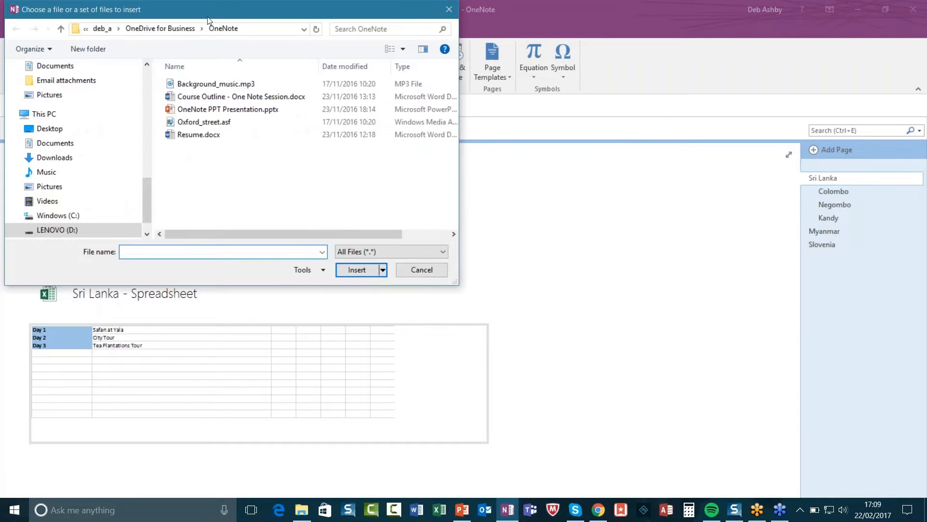
drag(233, 14, 399, 57)
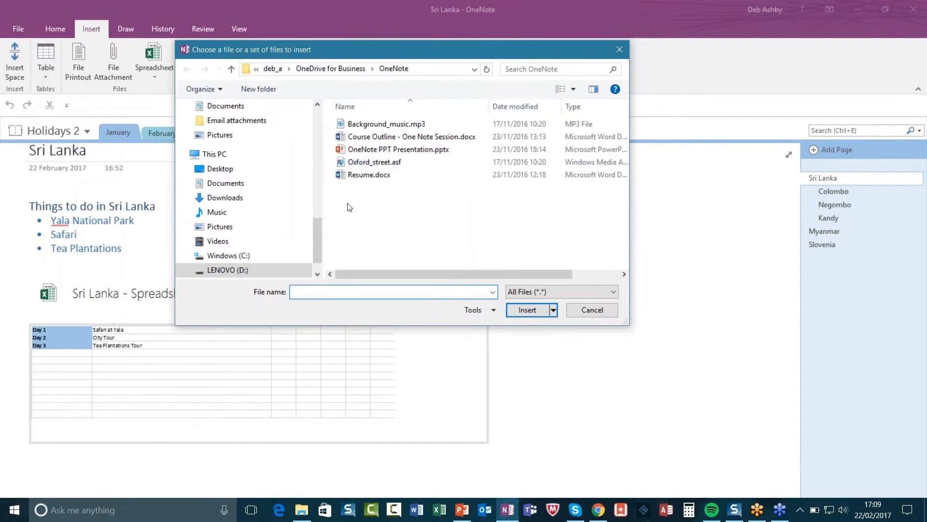
scroll(323, 231, up, 1)
scroll(322, 230, up, 7)
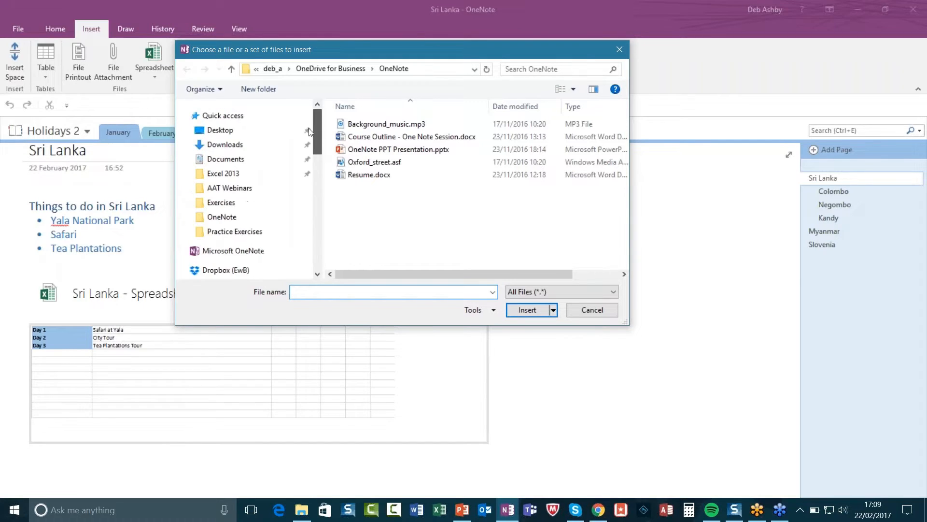
click(239, 135)
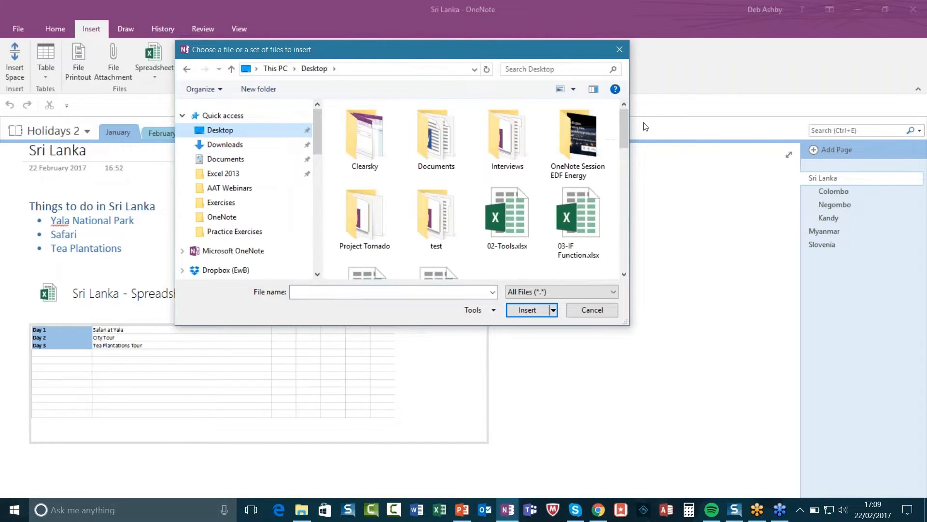
scroll(625, 141, down, 10)
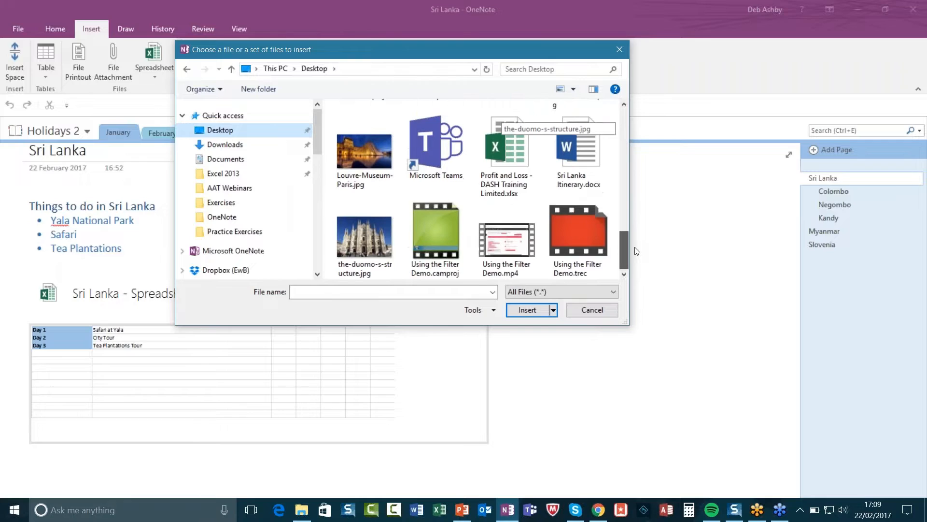
click(575, 149)
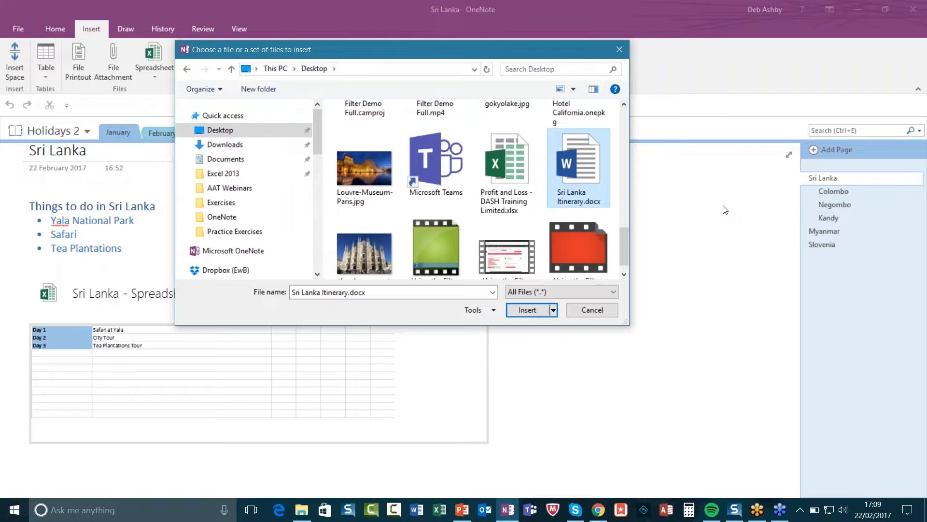
click(533, 309)
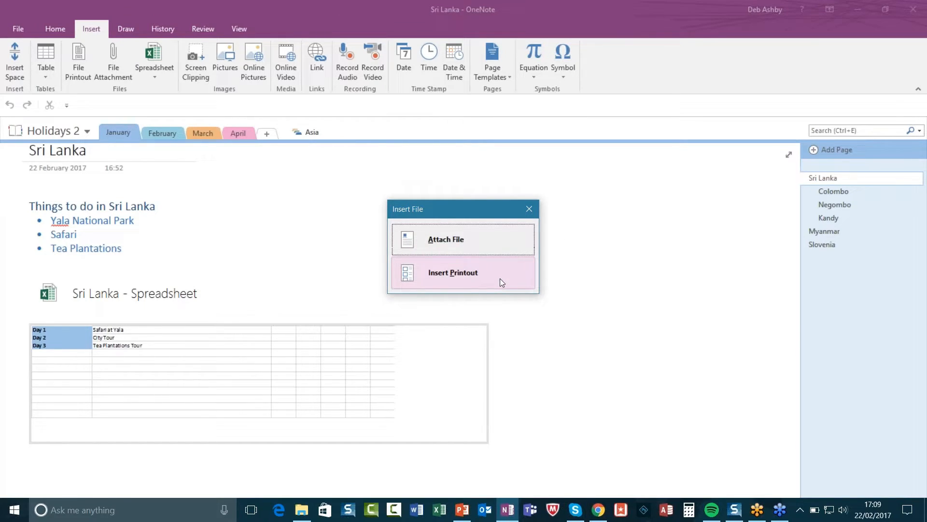
click(484, 244)
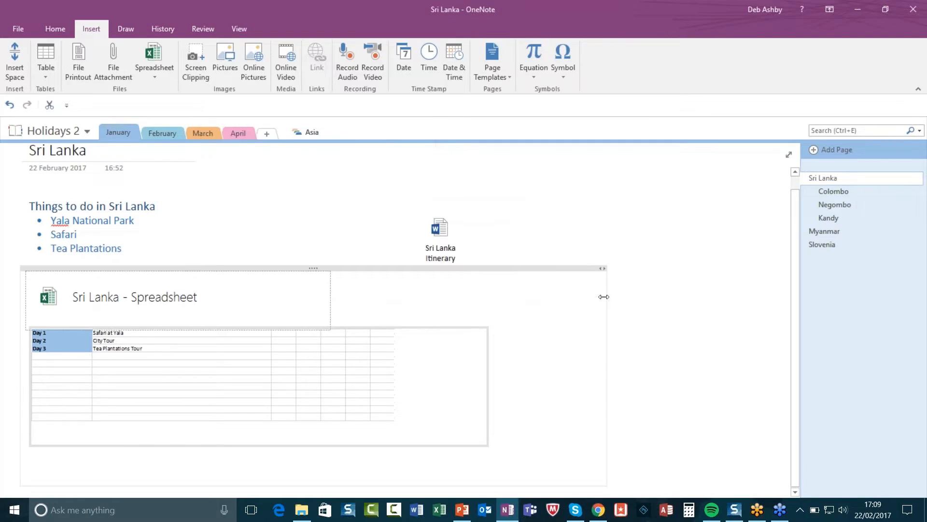
drag(442, 220, 48, 425)
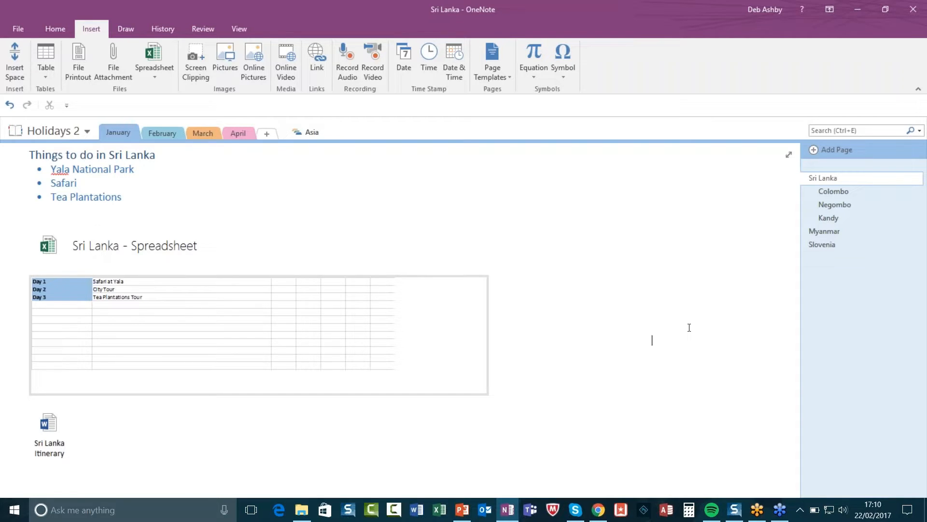
Step: Insert Sri Lanka Itinerary.docx from the Desktop as a file printout below the title of the Colombo page
click(840, 193)
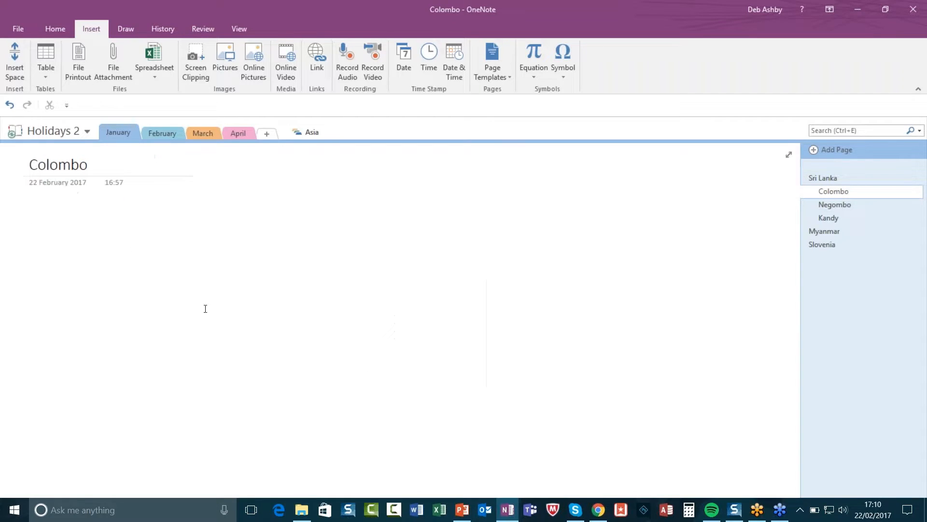
click(36, 218)
click(76, 64)
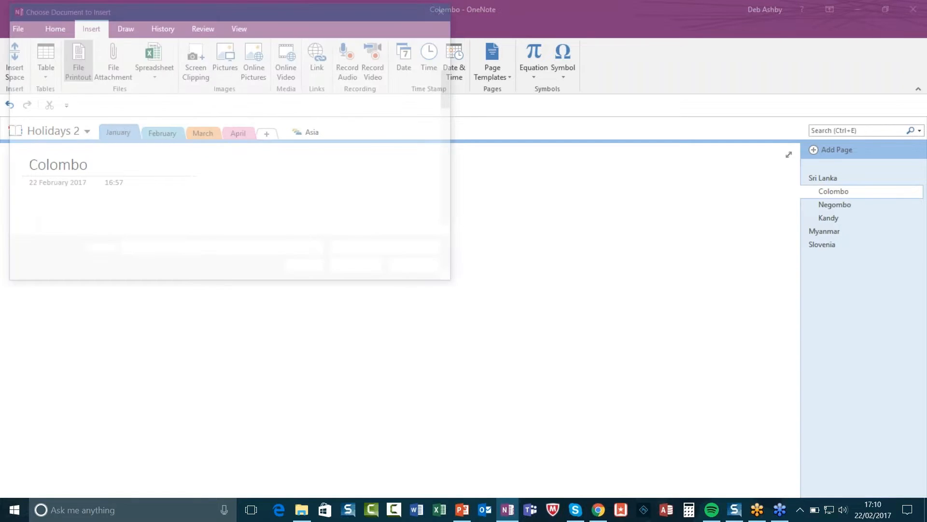
drag(146, 204, 143, 99)
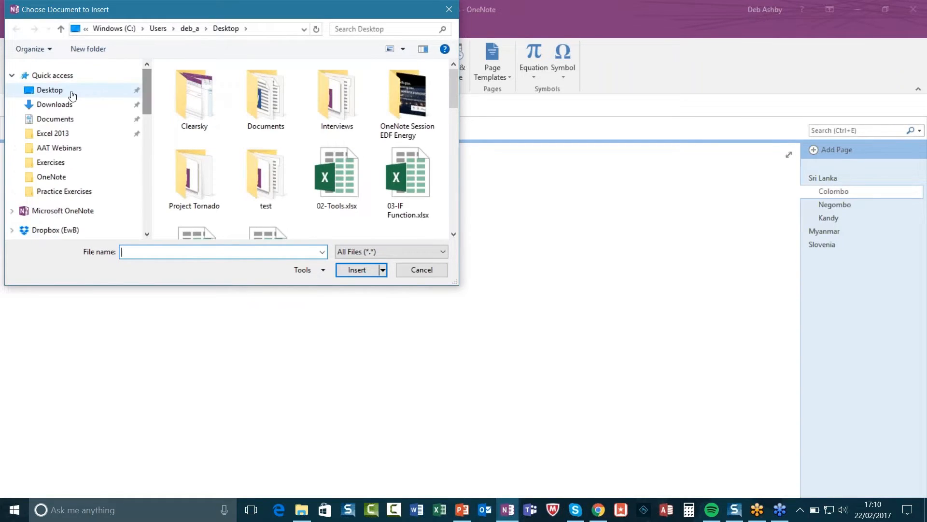
click(72, 92)
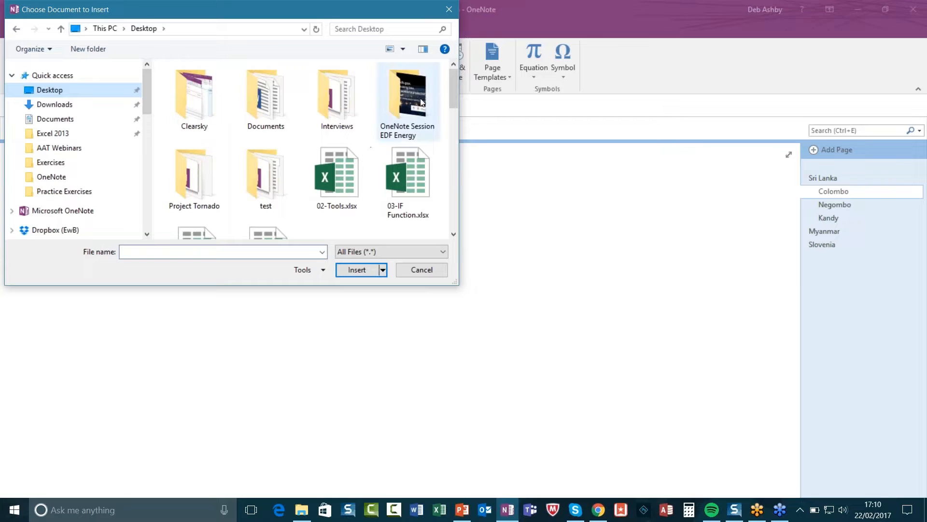
drag(454, 82, 456, 209)
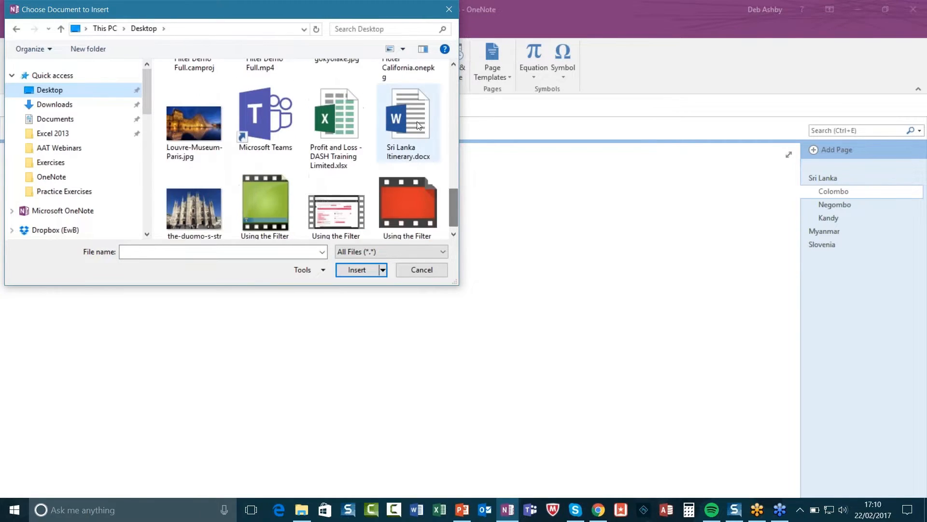
click(413, 115)
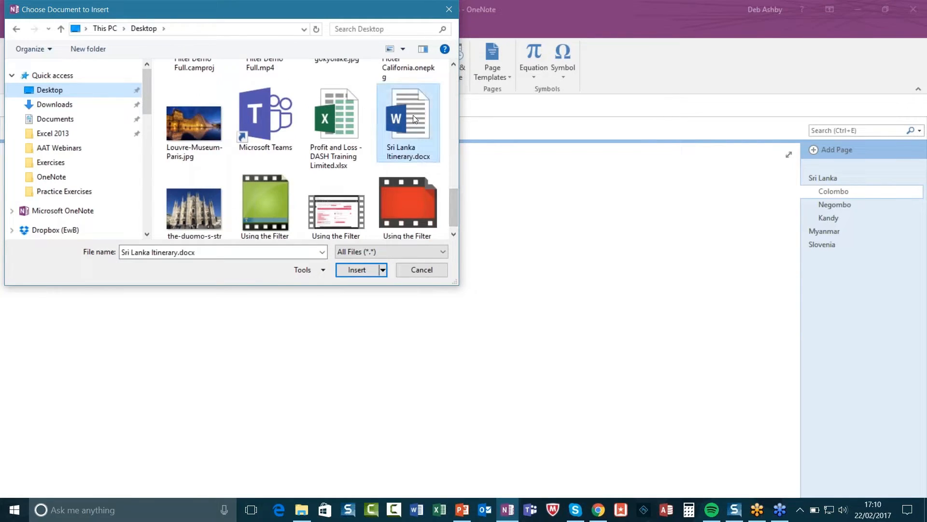
click(355, 269)
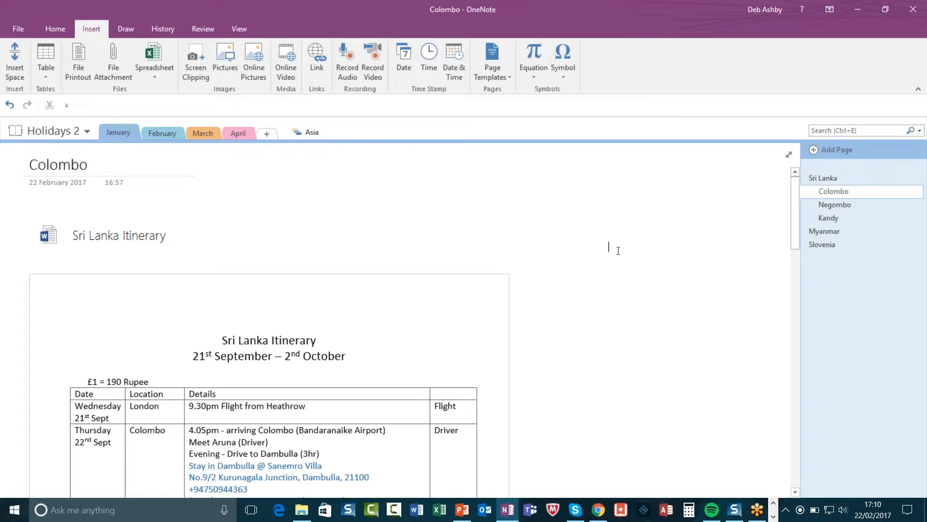
Step: Look through the itinerary printout on the Colombo page and compare it with the attached file on the Sri Lanka page
scroll(636, 249, down, 6)
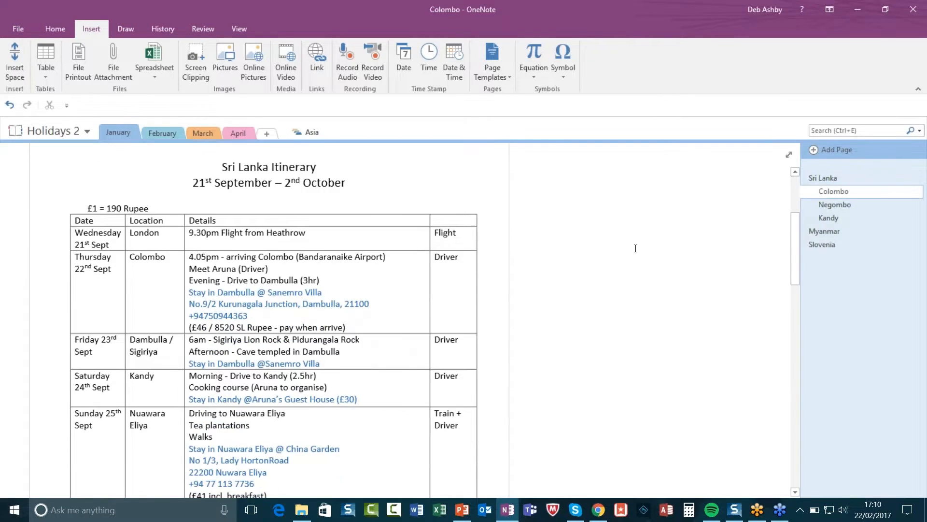
scroll(635, 248, down, 3)
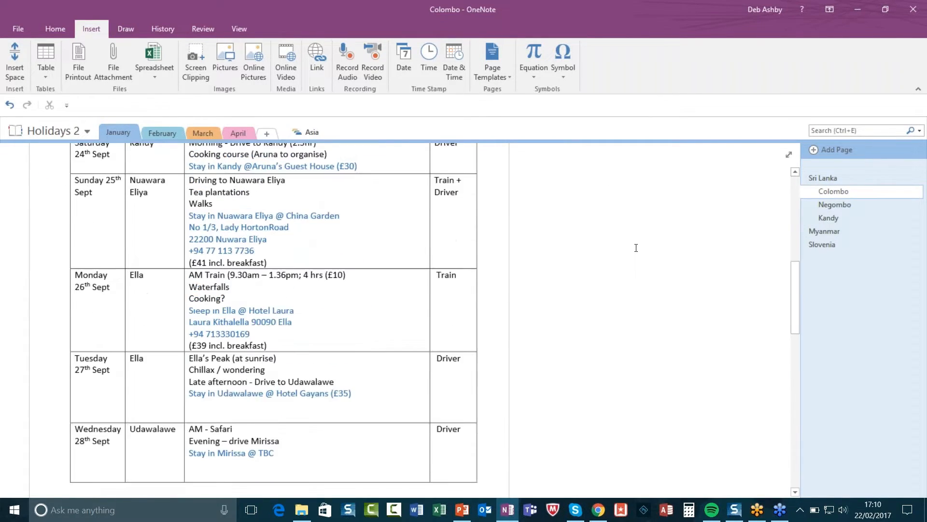
scroll(635, 249, down, 12)
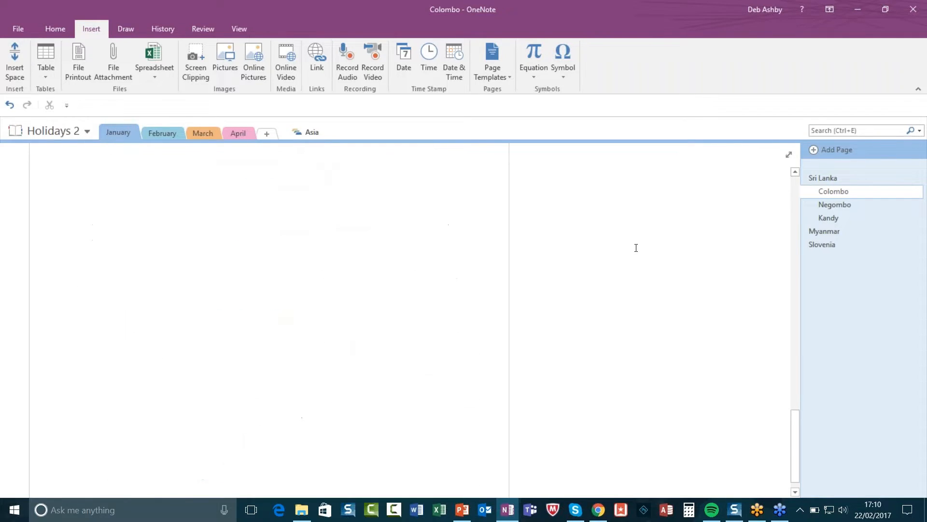
scroll(636, 248, up, 7)
scroll(636, 247, up, 15)
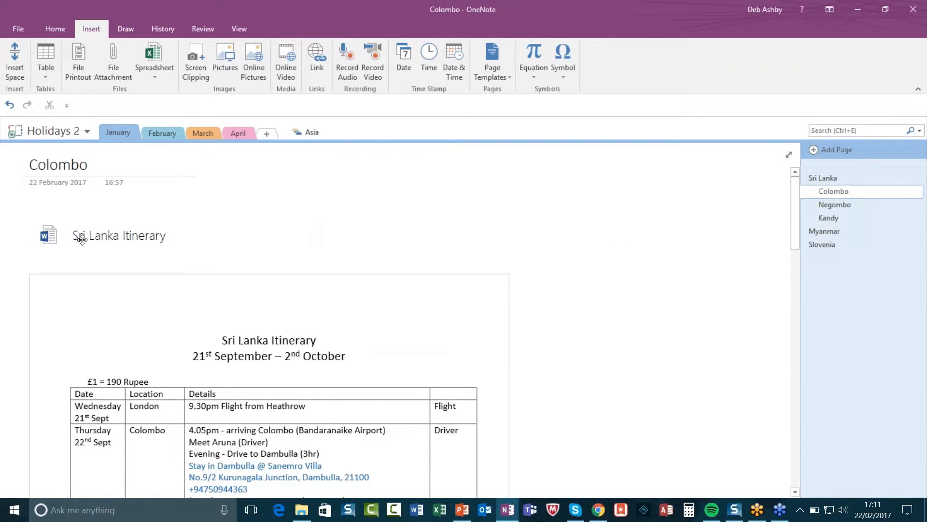
mouse_move(55, 232)
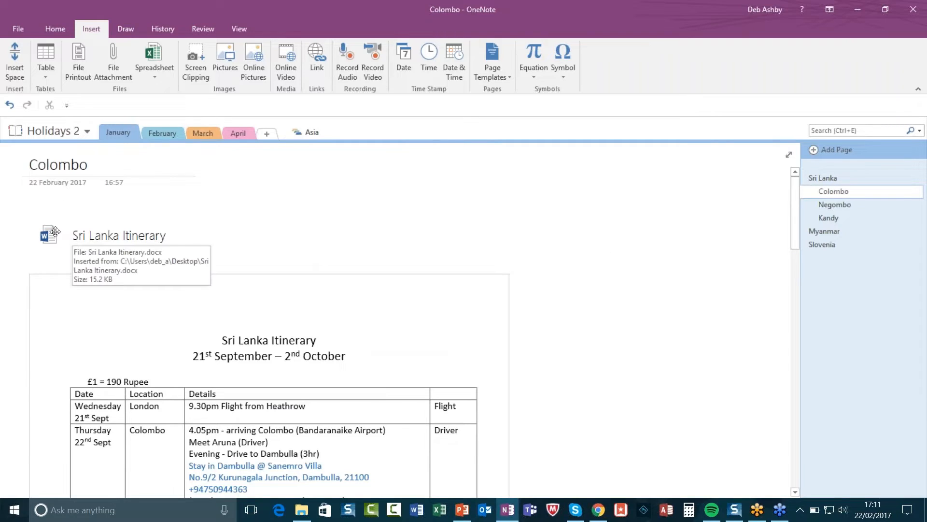
scroll(522, 253, down, 5)
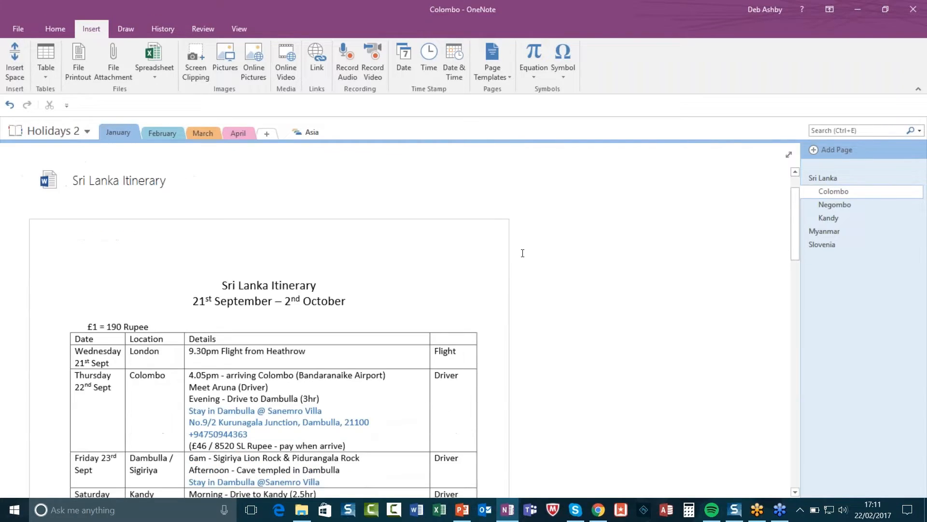
scroll(523, 253, up, 5)
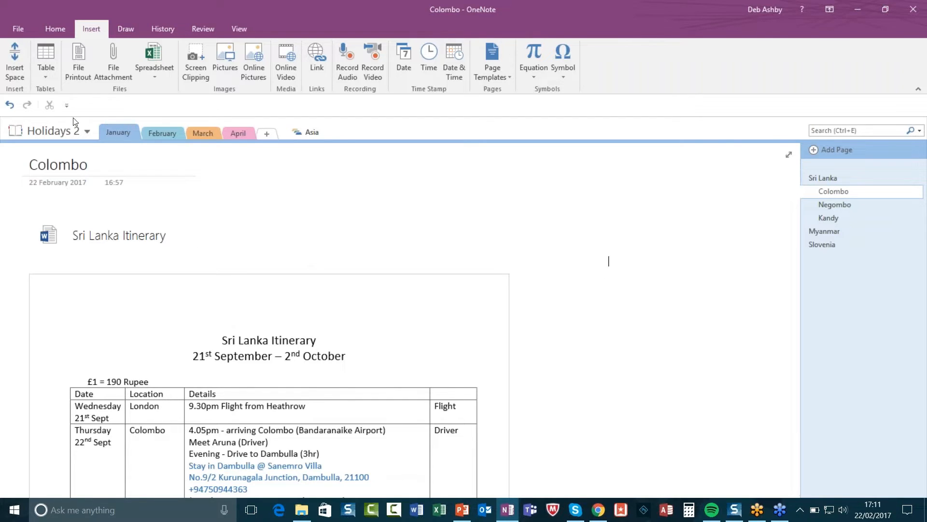
click(823, 178)
click(696, 252)
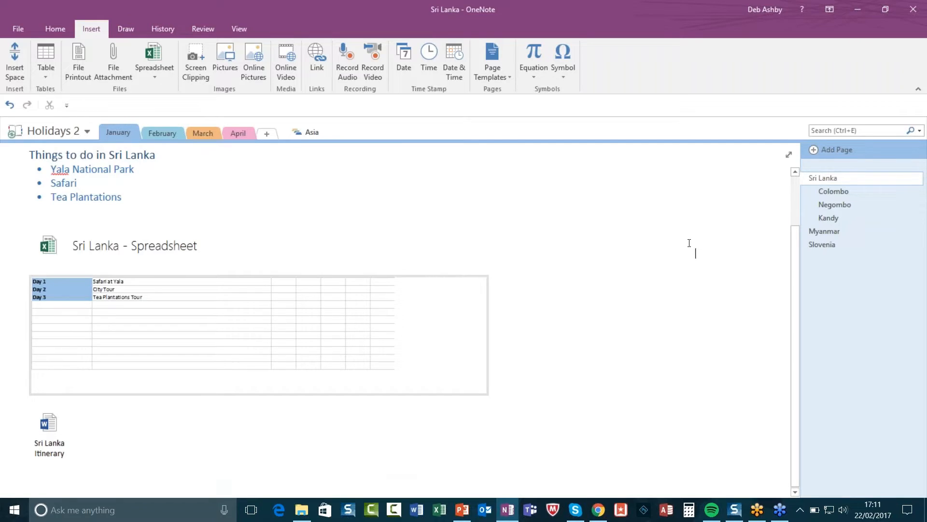
Step: On the Negombo page, search Bing images for negombo and insert the picture of two palm trees on a beach
click(847, 205)
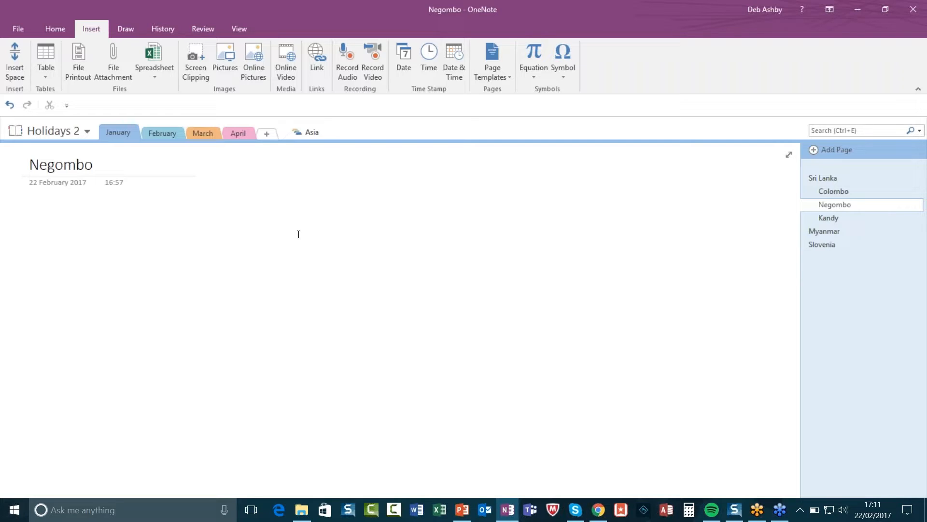
click(254, 60)
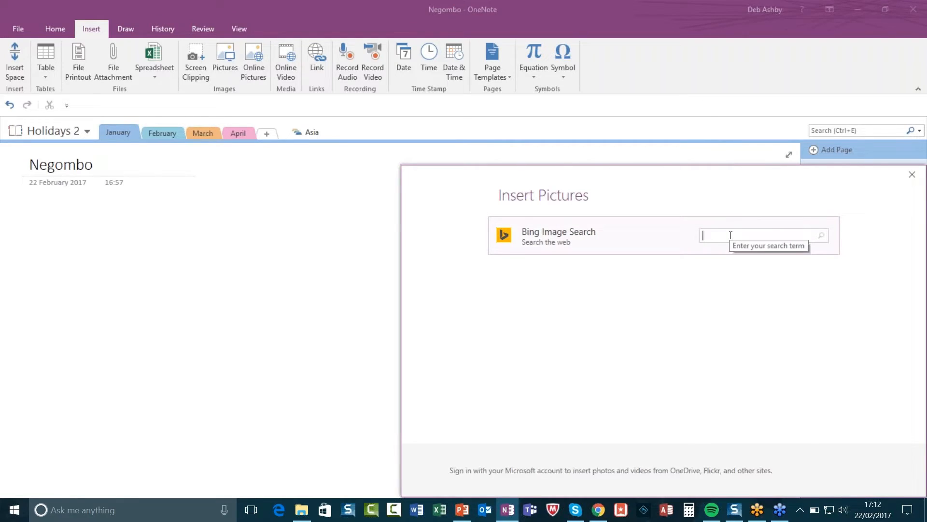
text(negomb)
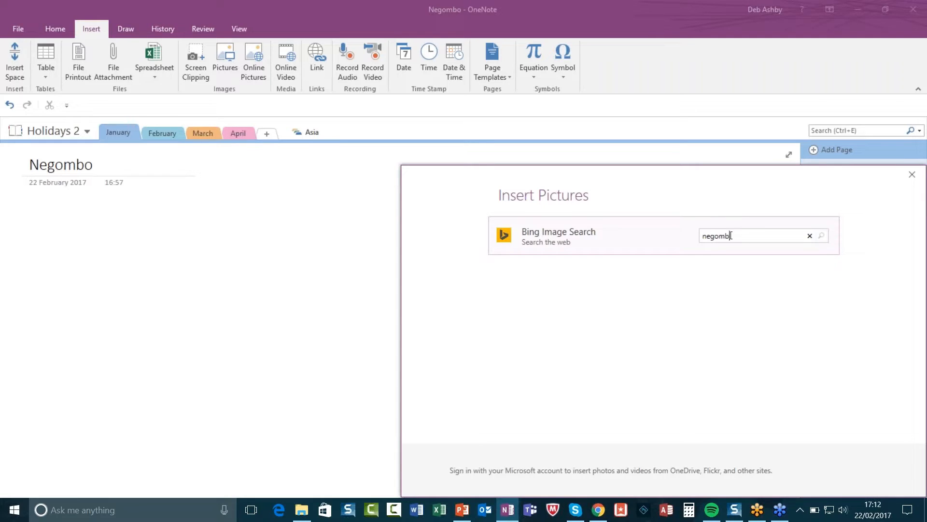
text(o)
key(Return)
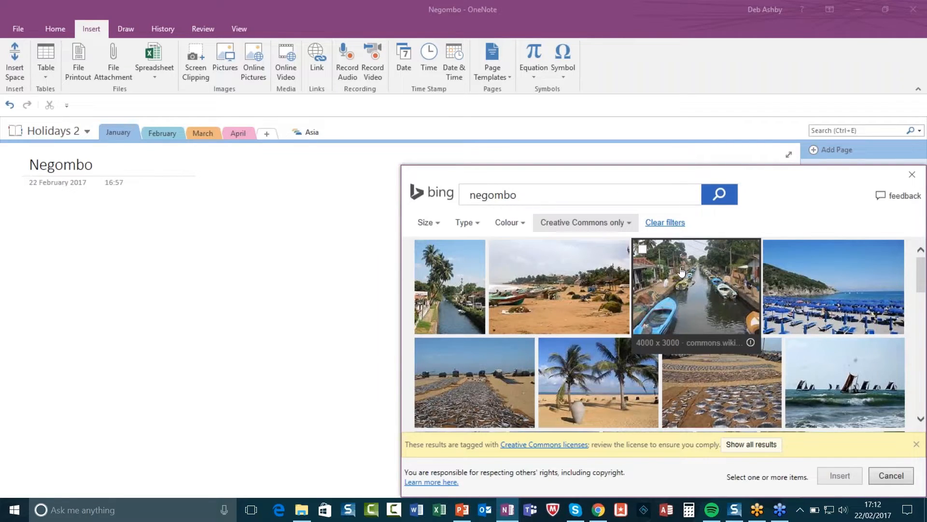
scroll(693, 264, down, 3)
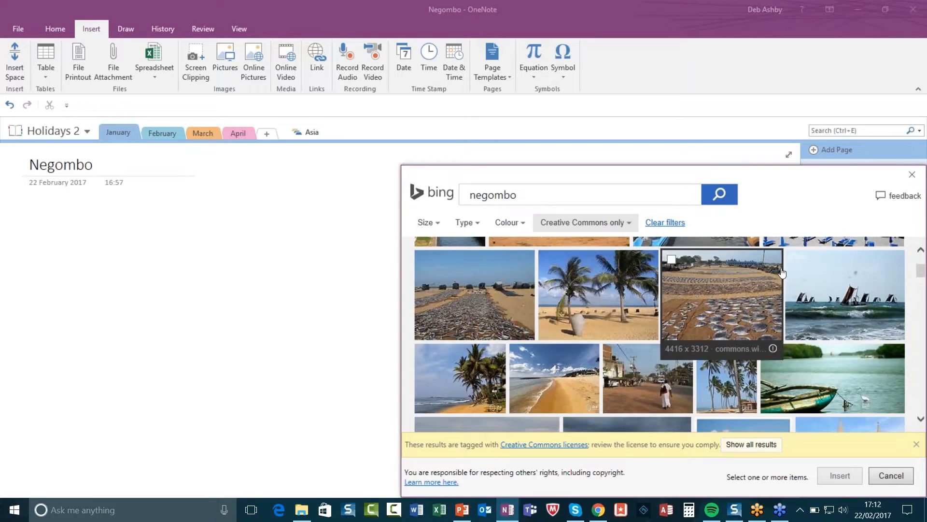
click(610, 297)
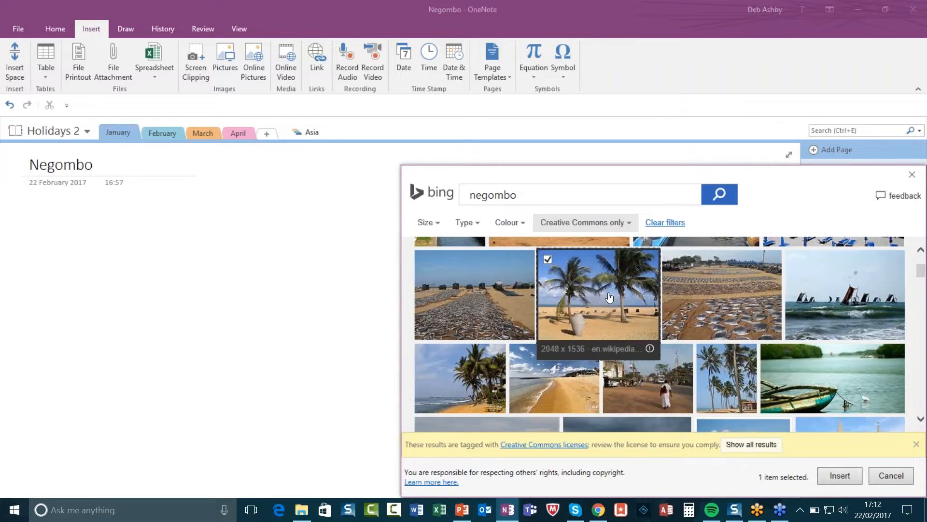
click(840, 475)
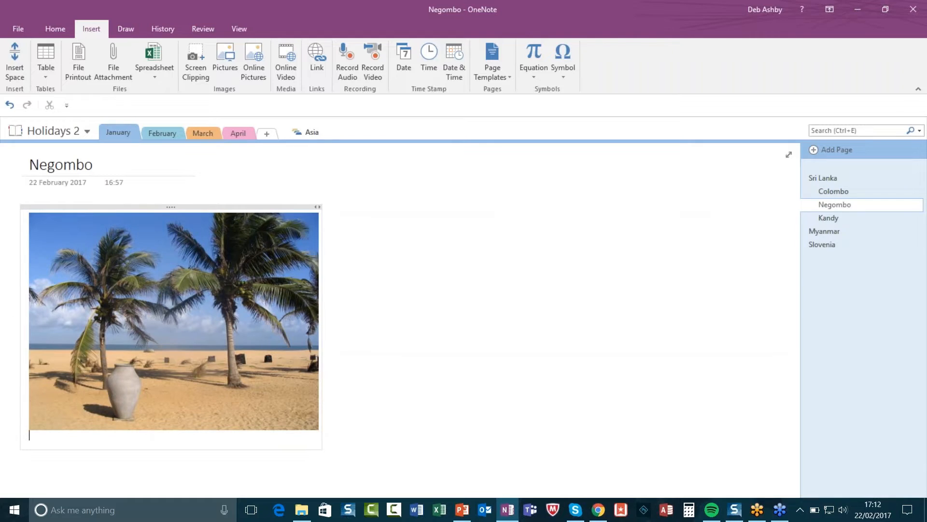
Step: Shrink the palm-tree picture proportionally to about two thirds of its inserted width
click(274, 368)
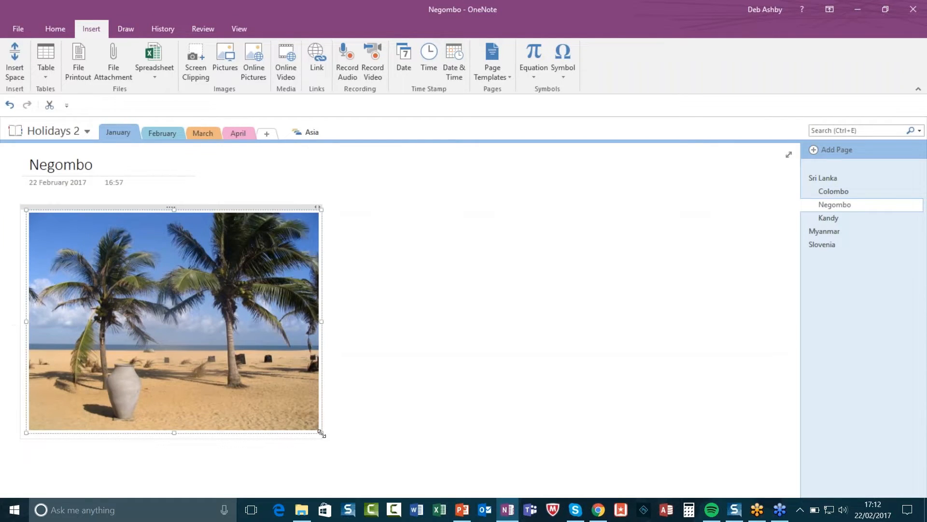
drag(322, 433, 263, 389)
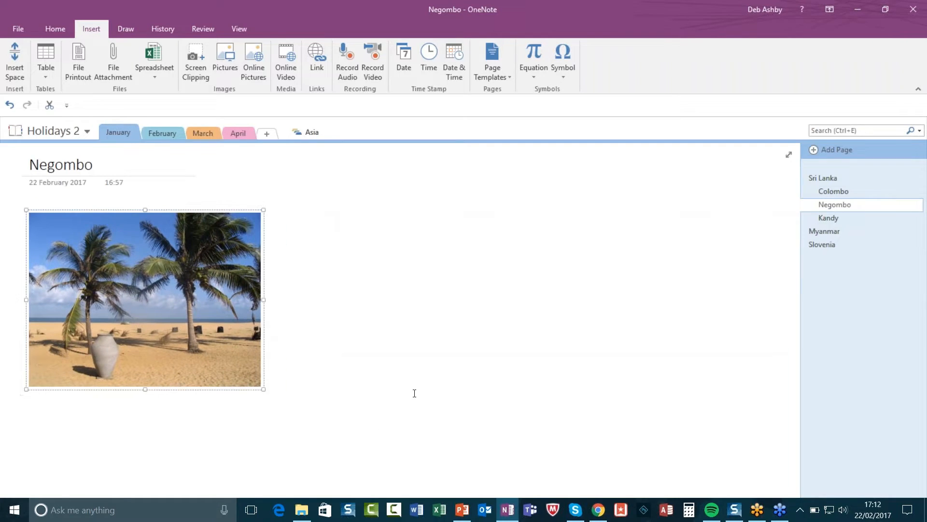
right_click(223, 306)
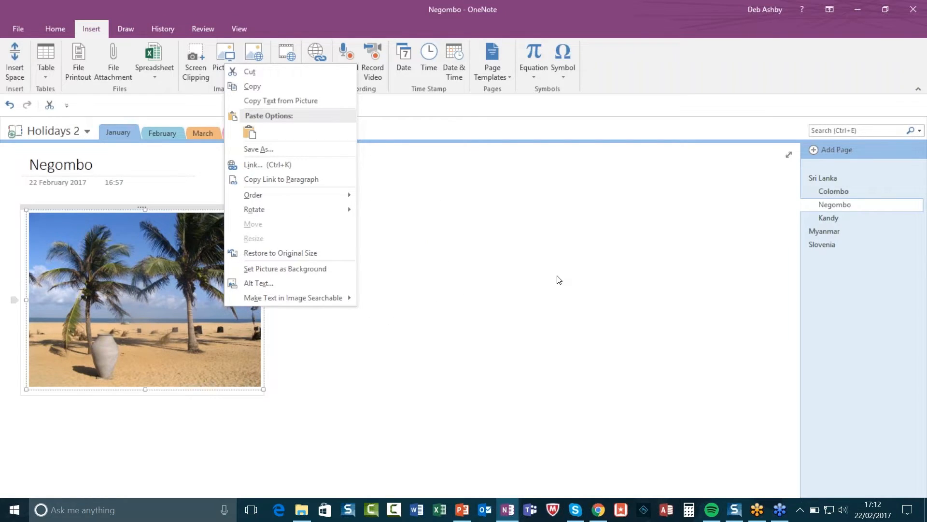
key(Escape)
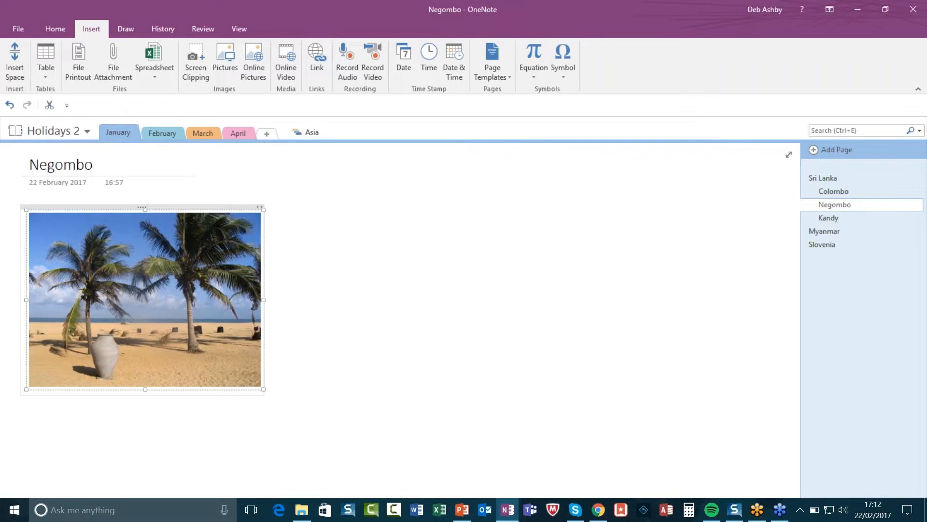
click(448, 261)
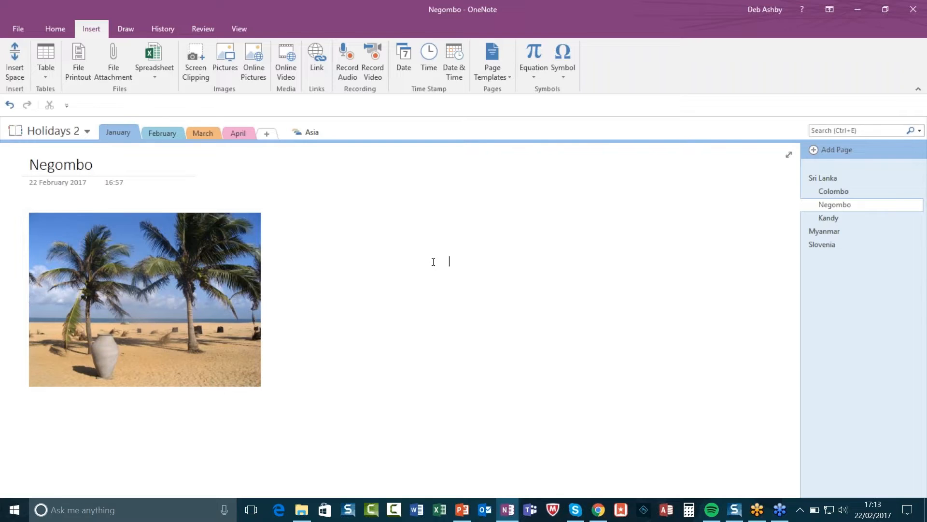
click(214, 260)
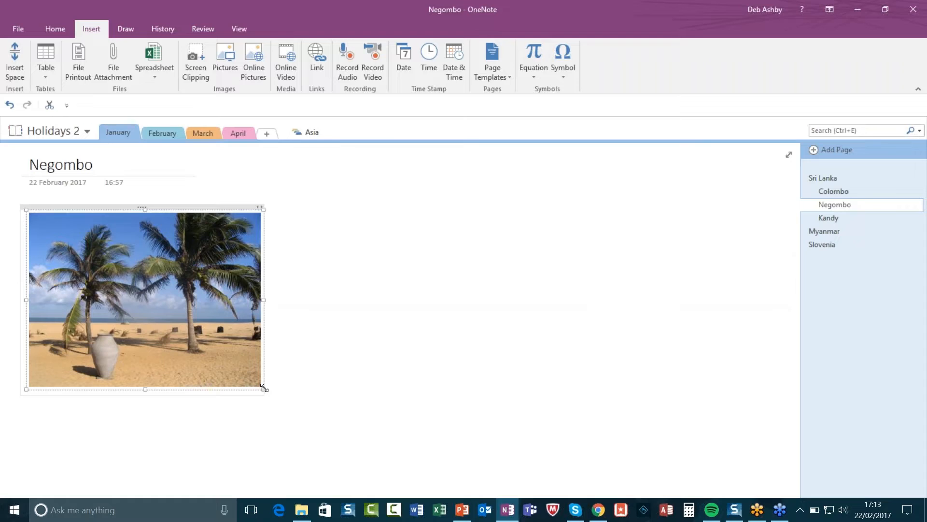
drag(259, 383, 229, 363)
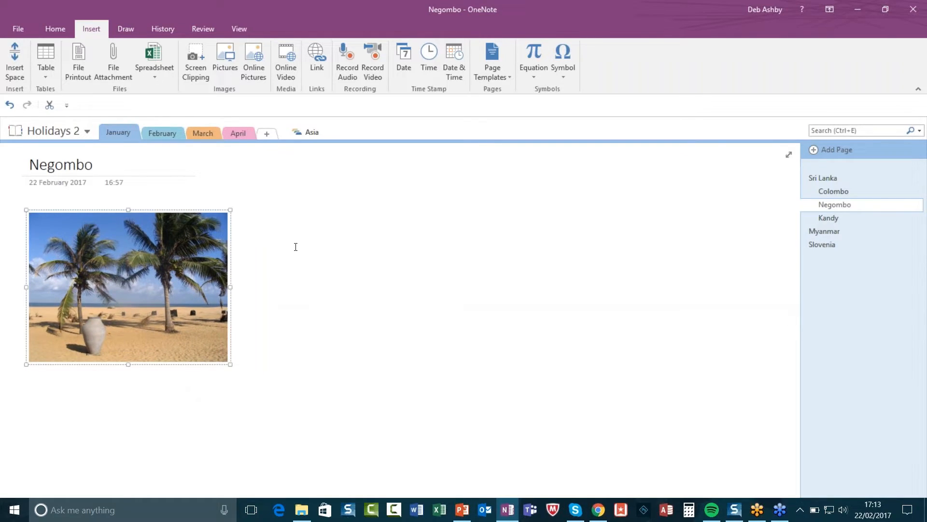
Step: Place the insertion point beside the picture, switch to Chrome and search Google for negombo in a new tab
click(262, 228)
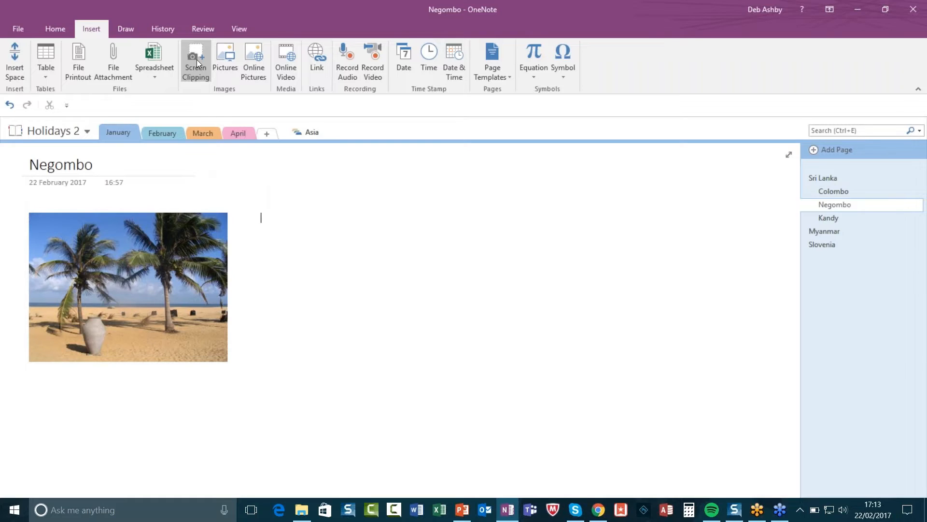
click(599, 514)
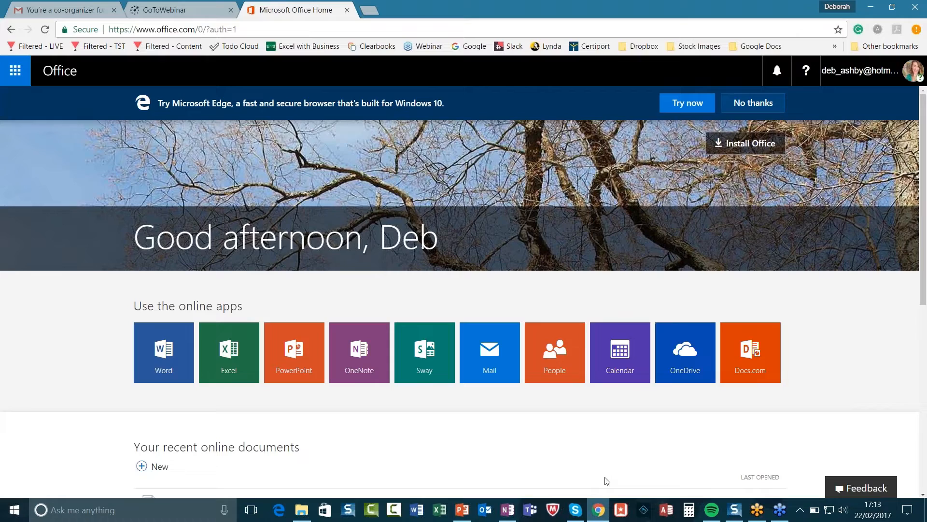
key(ctrl+t)
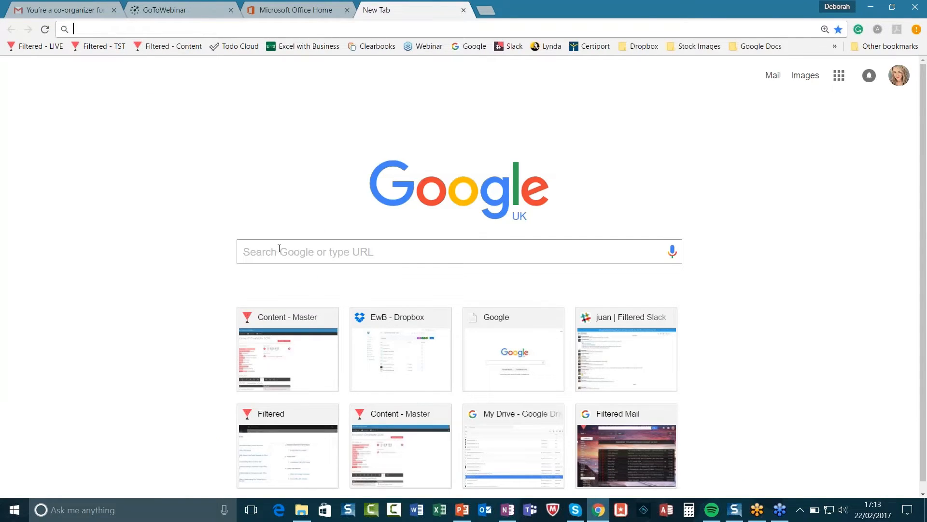
click(278, 249)
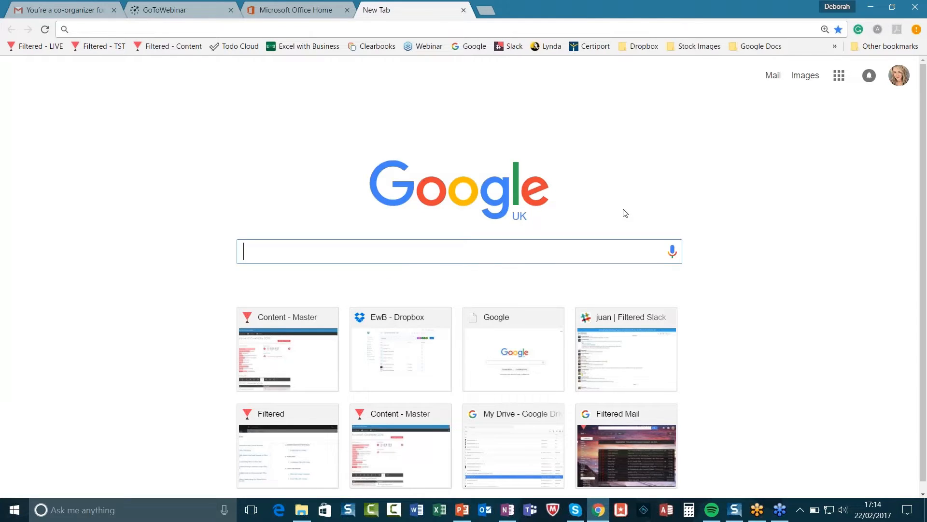
text(negombo)
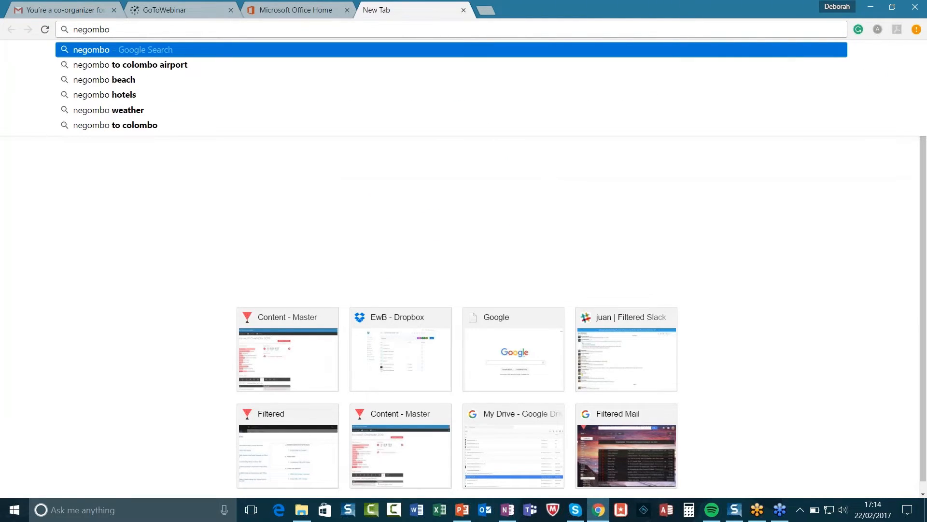
key(Return)
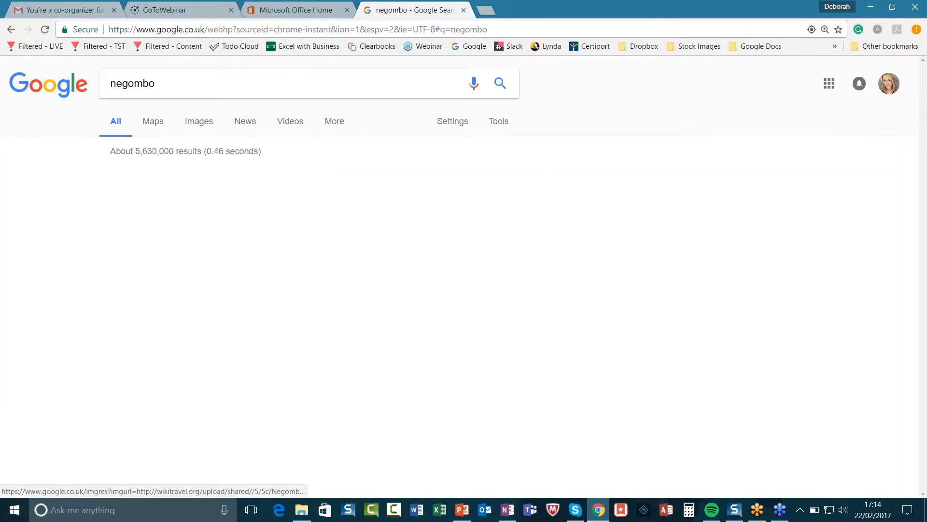
Step: Show Google's image results for negombo and open the large preview of the white-sailed boat on the beach
click(196, 122)
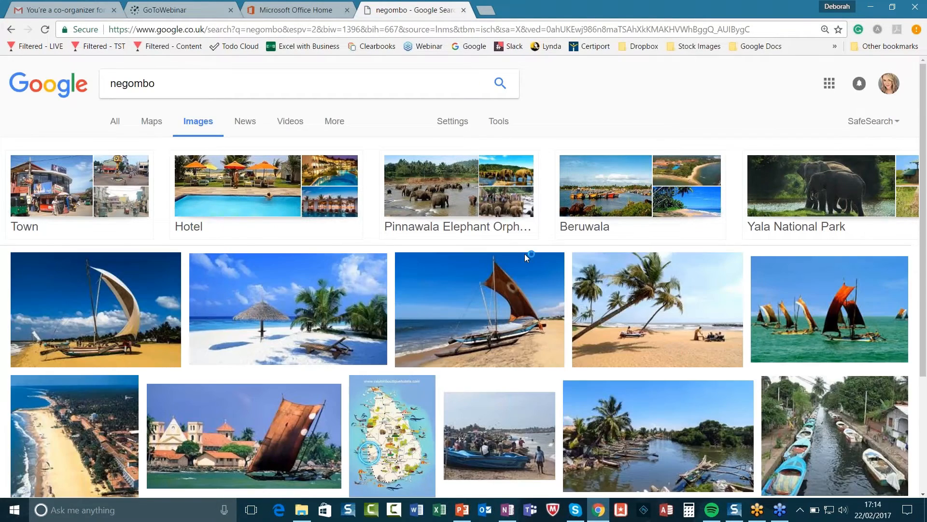
scroll(492, 295, down, 1)
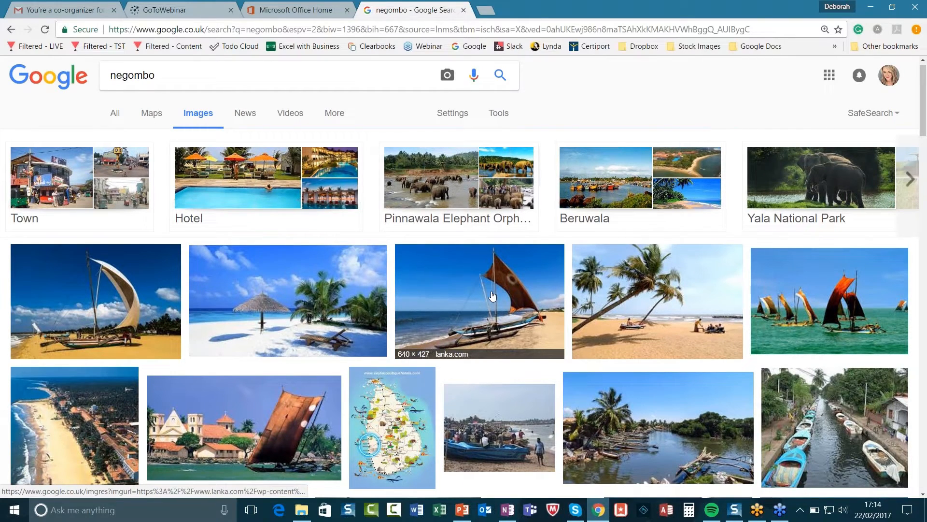
scroll(492, 296, down, 1)
scroll(103, 190, down, 1)
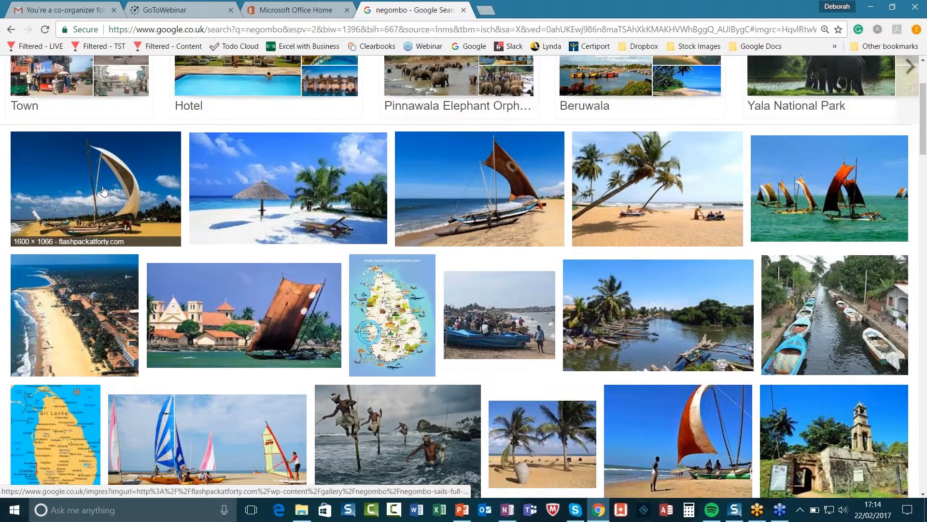
click(104, 191)
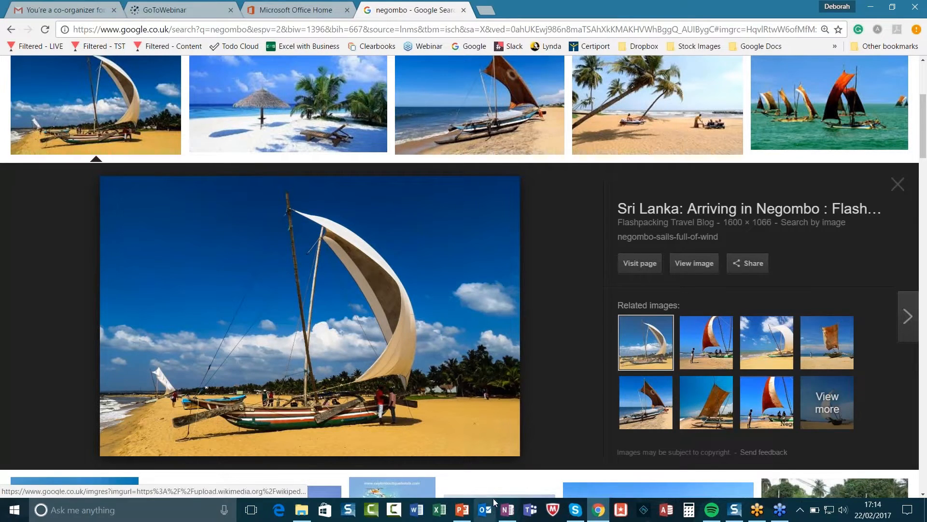
Step: Switch to OneNote and insert a screen clipping of the previewed sailboat picture on the Negombo page
click(508, 510)
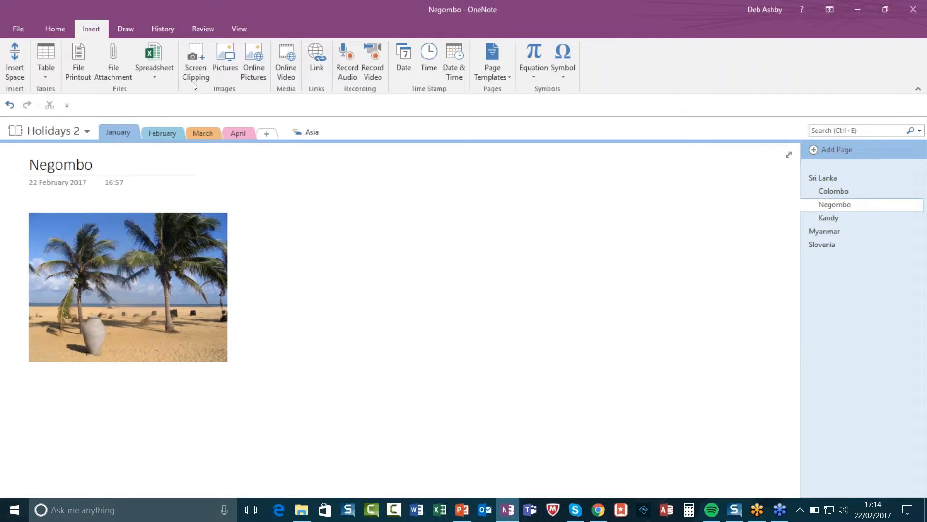
click(193, 57)
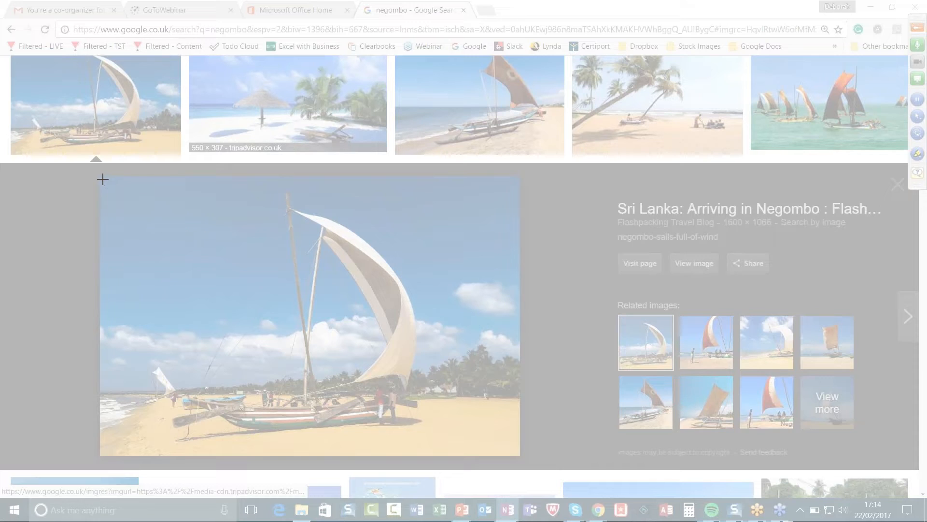
drag(102, 179, 515, 456)
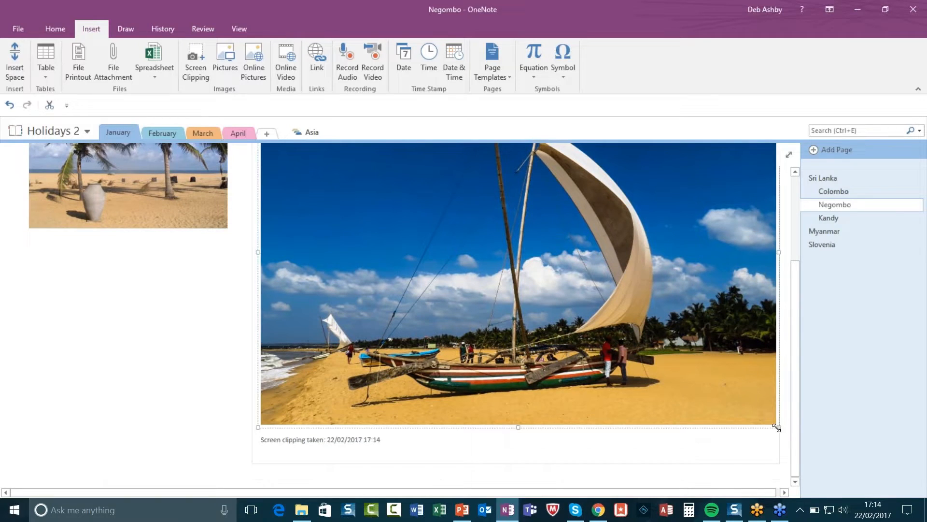
Step: Shrink the sailboat clipping proportionally to about half its inserted width
drag(776, 427, 477, 264)
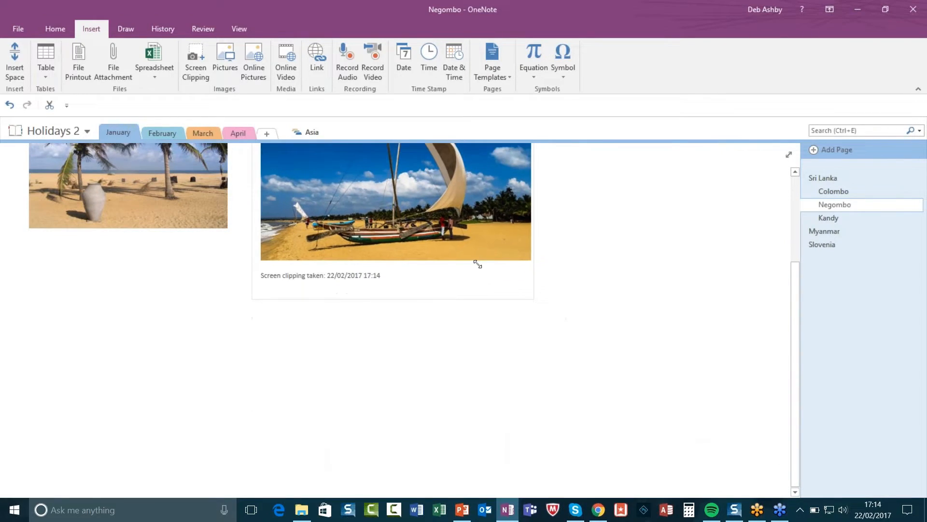
scroll(579, 288, up, 3)
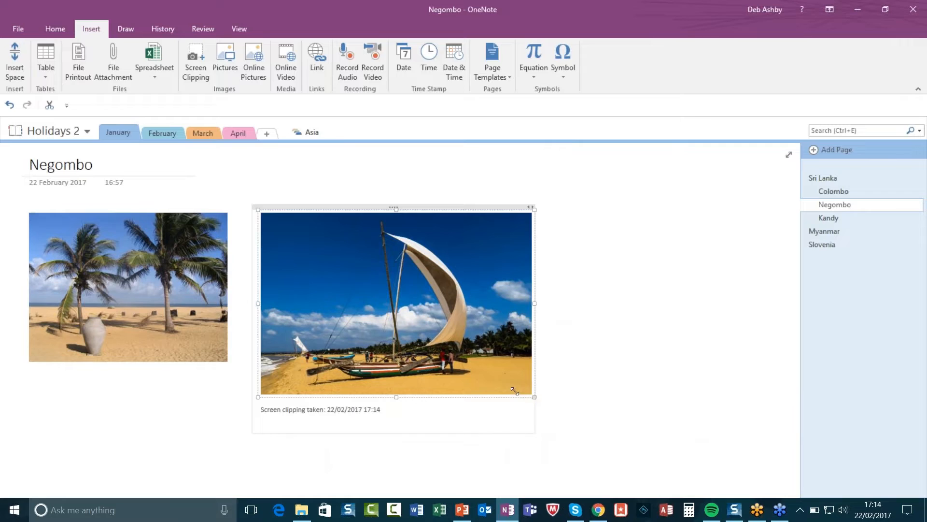
drag(515, 391, 490, 381)
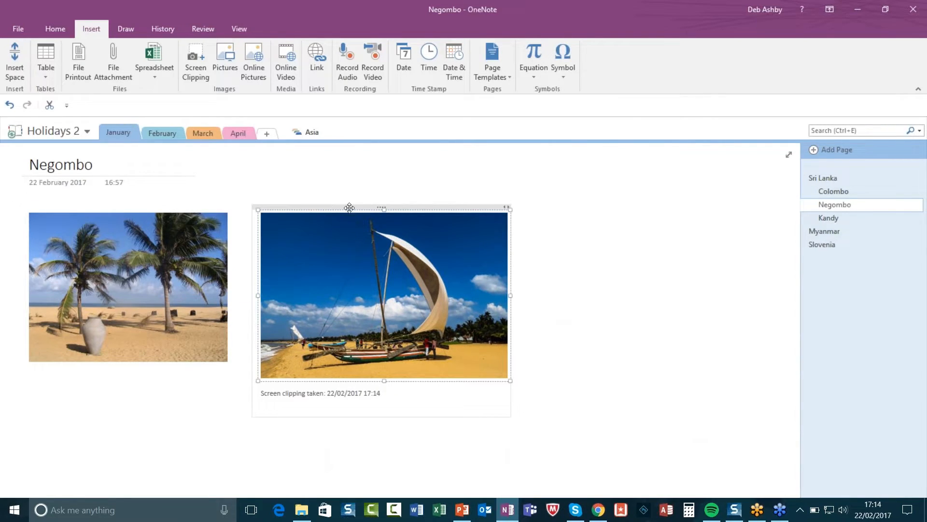
Step: Move the container holding the sailboat clipping and its caption close beside the palm-tree picture
mouse_move(334, 207)
mouse_down()
mouse_move(405, 205)
mouse_move(416, 220)
mouse_move(326, 218)
mouse_move(379, 228)
mouse_move(348, 207)
mouse_up()
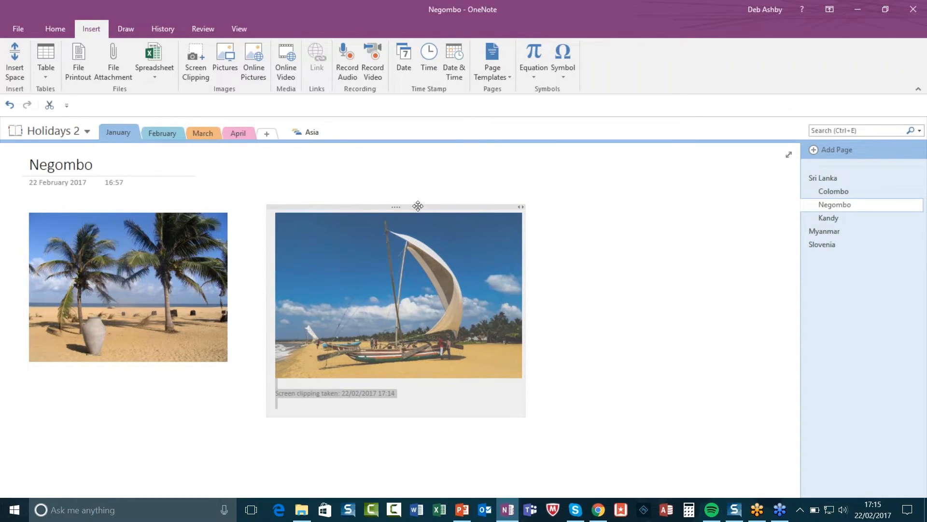
mouse_move(418, 206)
mouse_down()
mouse_move(338, 230)
mouse_move(389, 220)
mouse_move(403, 204)
mouse_up()
click(420, 284)
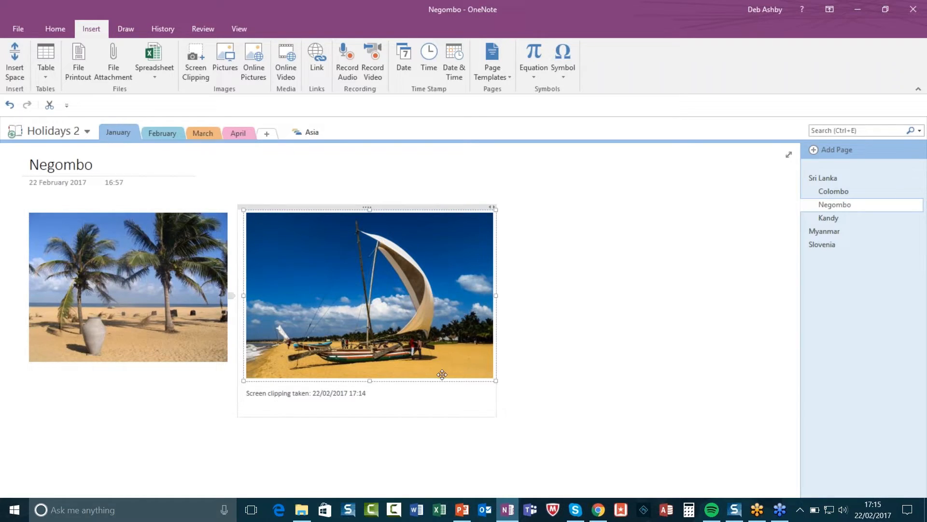
click(407, 206)
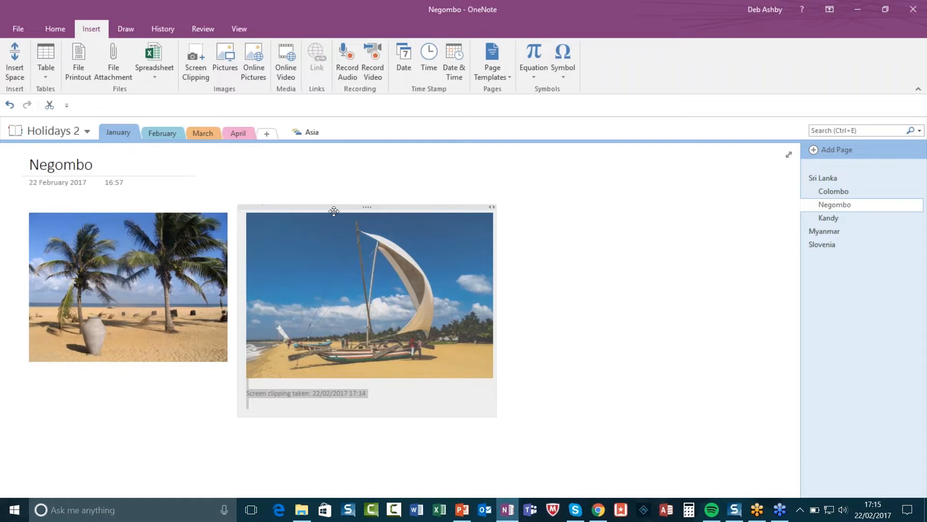
click(578, 202)
Step: Pull the sailboat picture out of its container and place it on the empty page area away from its caption
click(399, 260)
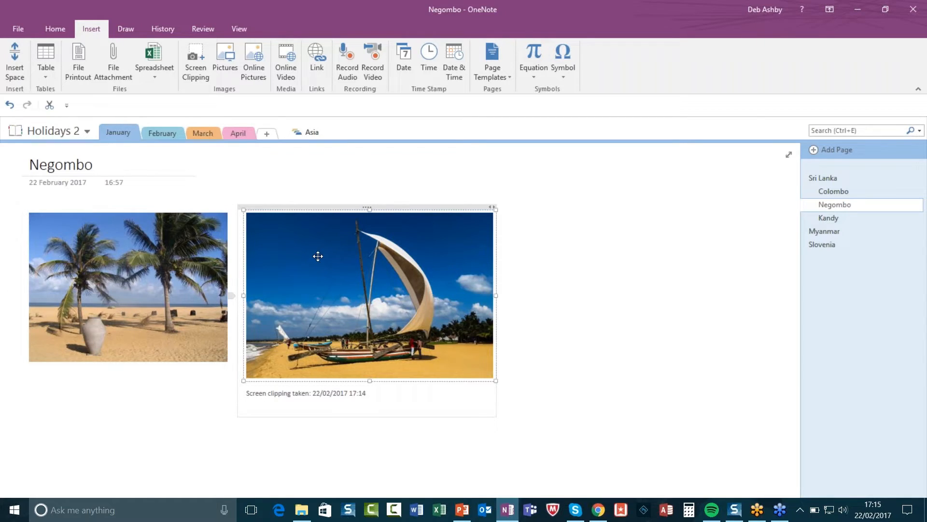
drag(314, 251, 466, 196)
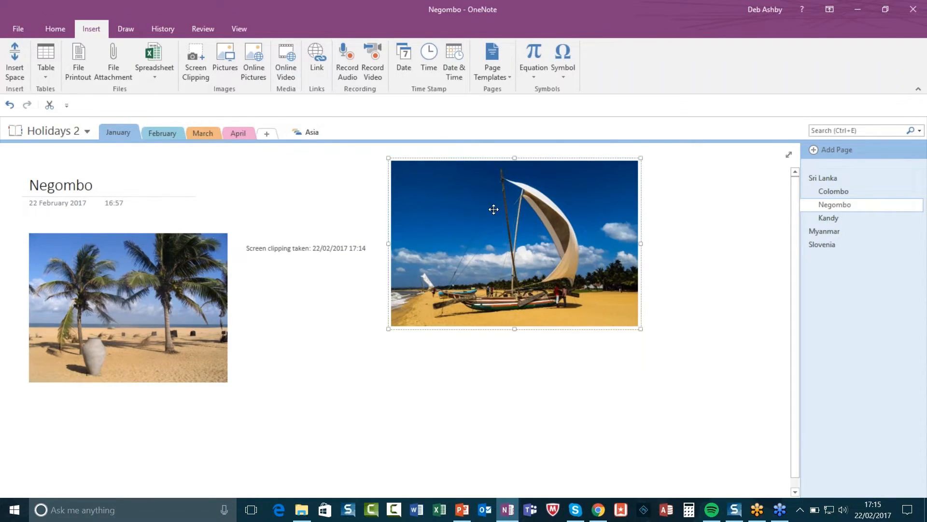
drag(489, 256, 488, 312)
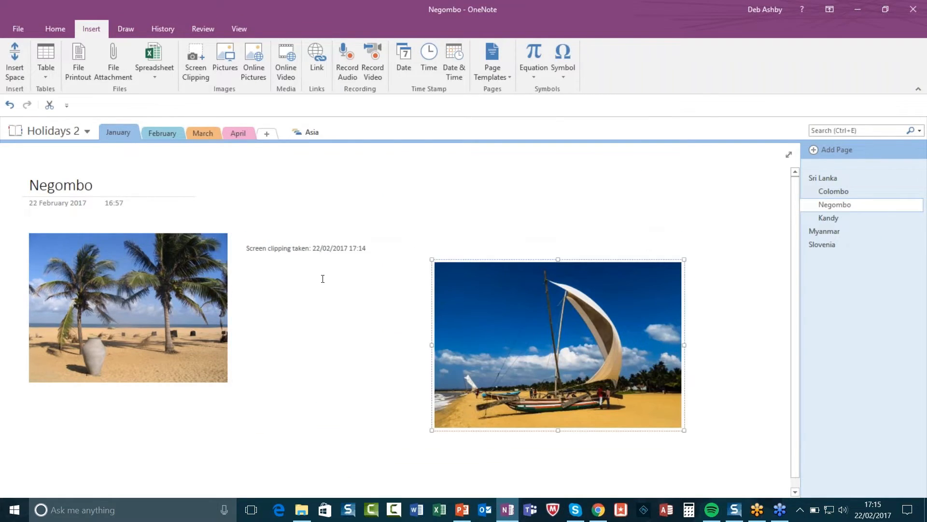
Step: Move the screen clipping caption above the sailboat picture and delete its container
drag(319, 227, 493, 175)
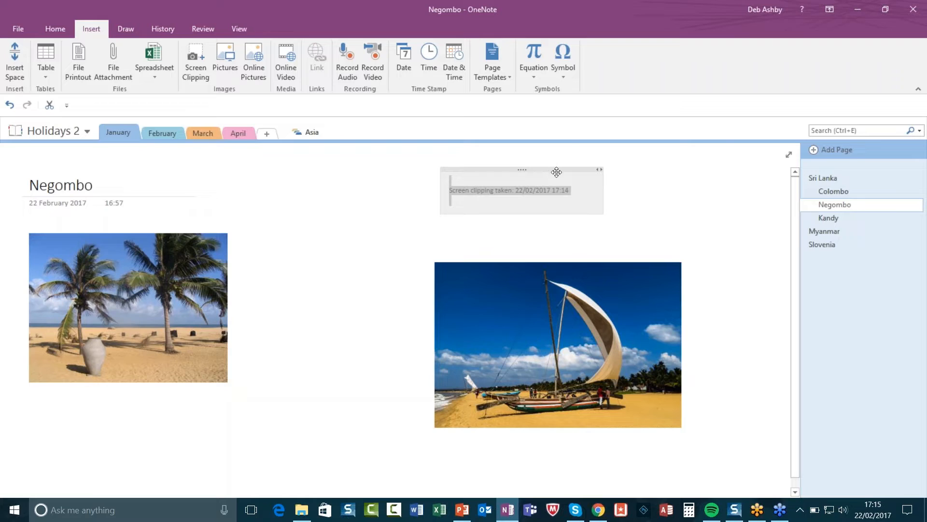
click(536, 236)
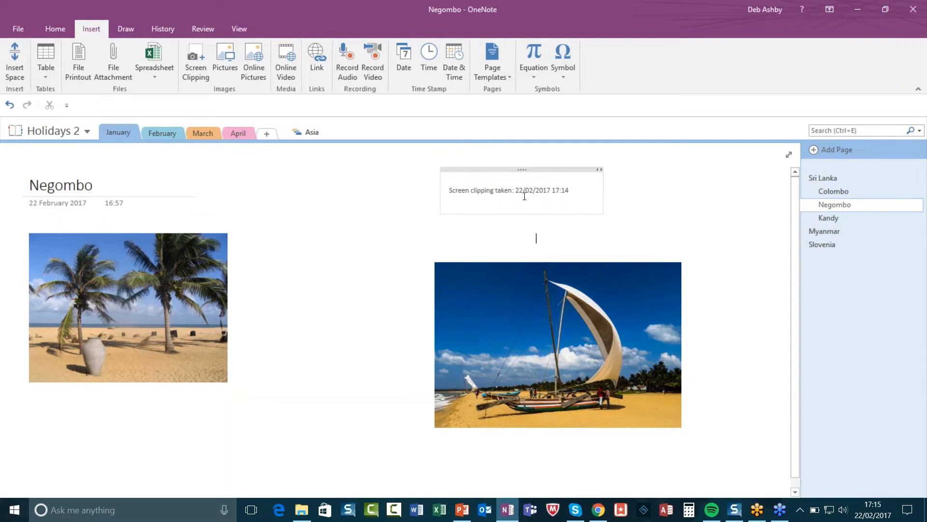
click(536, 170)
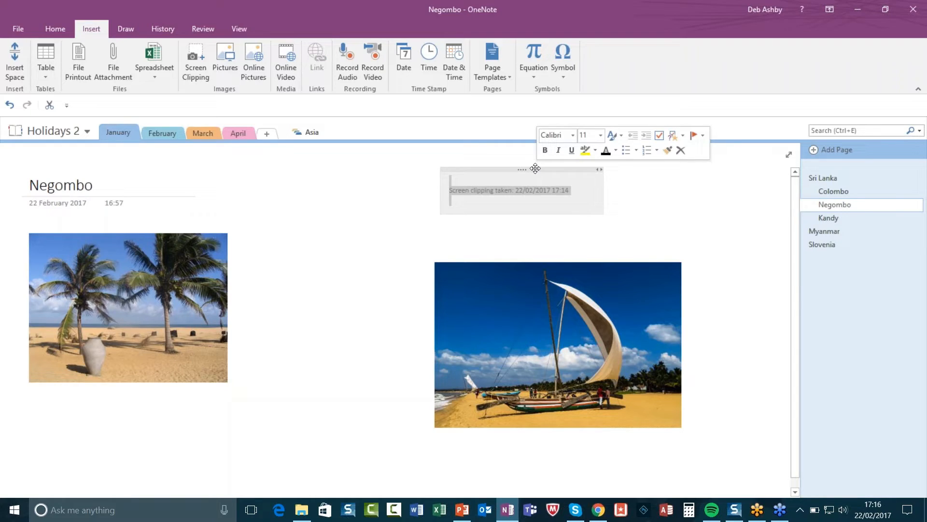
key(Delete)
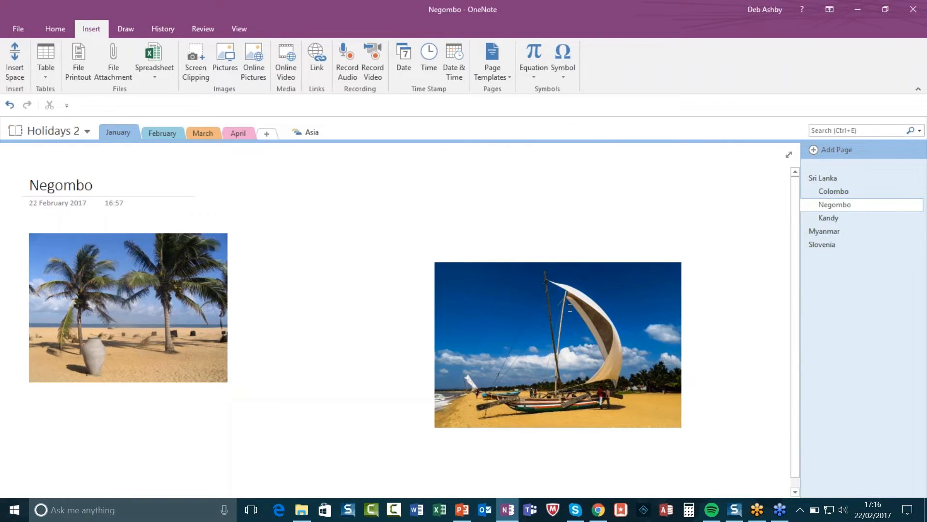
Step: Place the sailboat picture against the palm-tree picture, aligned at the top, and shrink it to the same height
click(564, 340)
drag(503, 321, 357, 306)
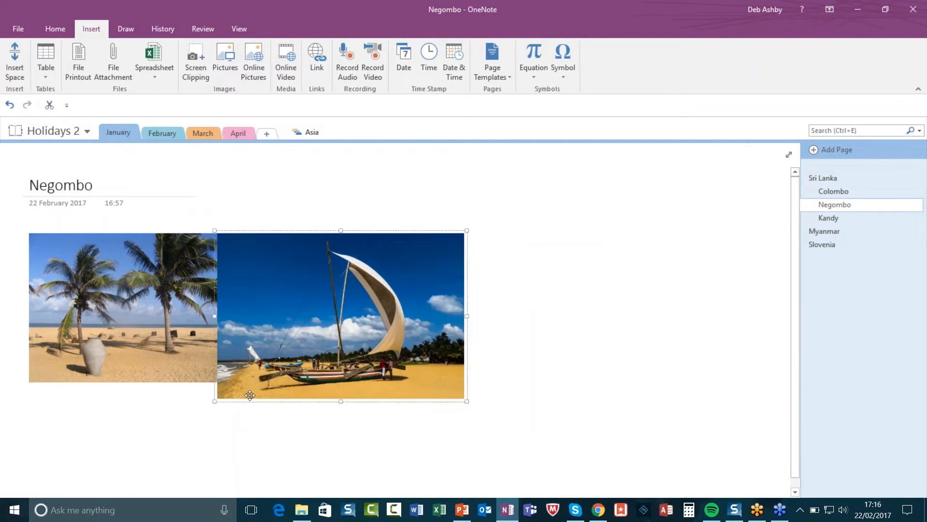
drag(466, 401, 425, 384)
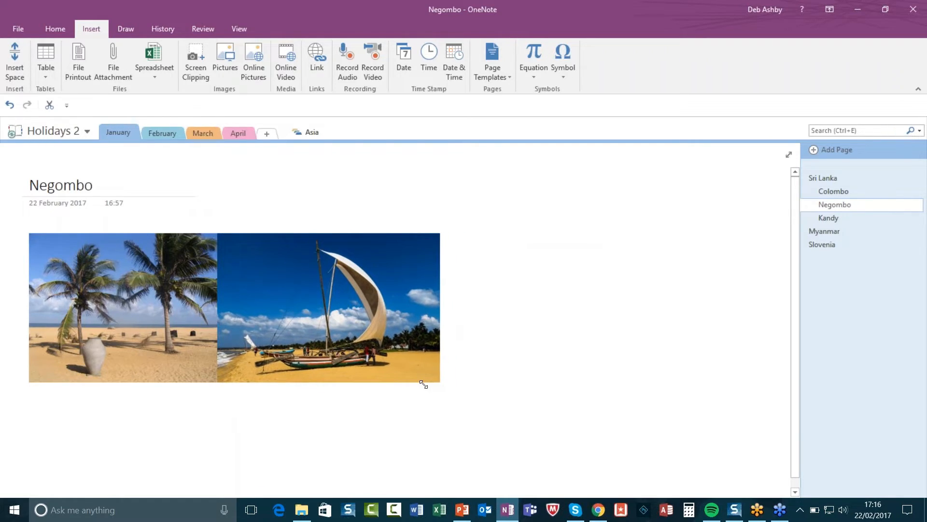
click(597, 298)
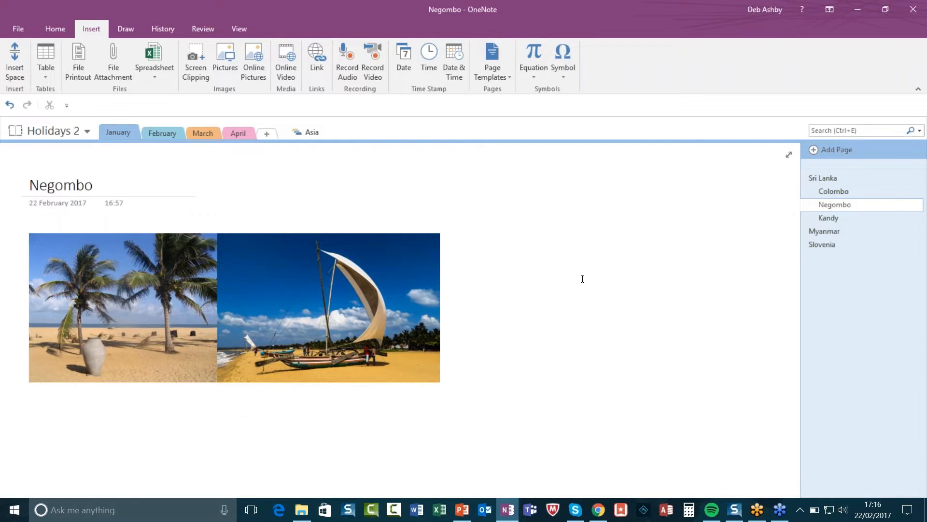
scroll(582, 279, down, 1)
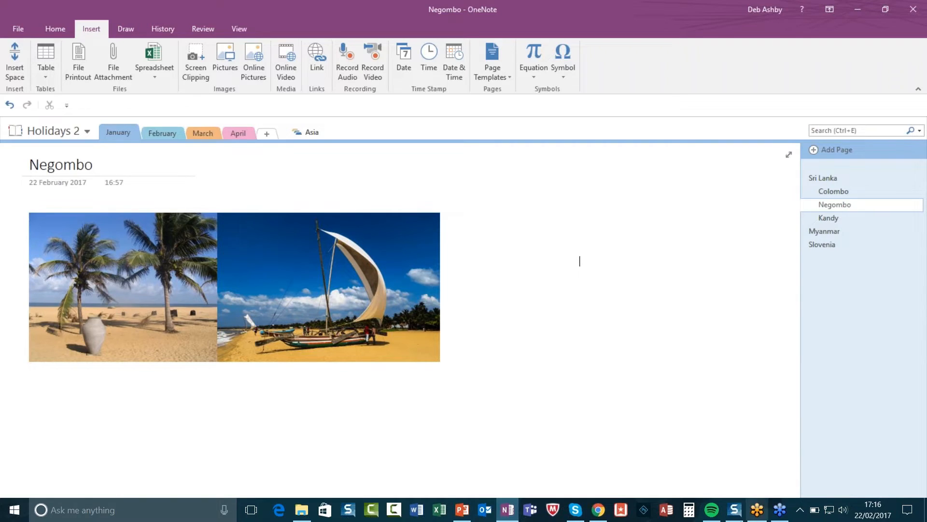
Step: Switch to Chrome, search Google for negombo and open the Lonely Planet page on Negombo
click(600, 509)
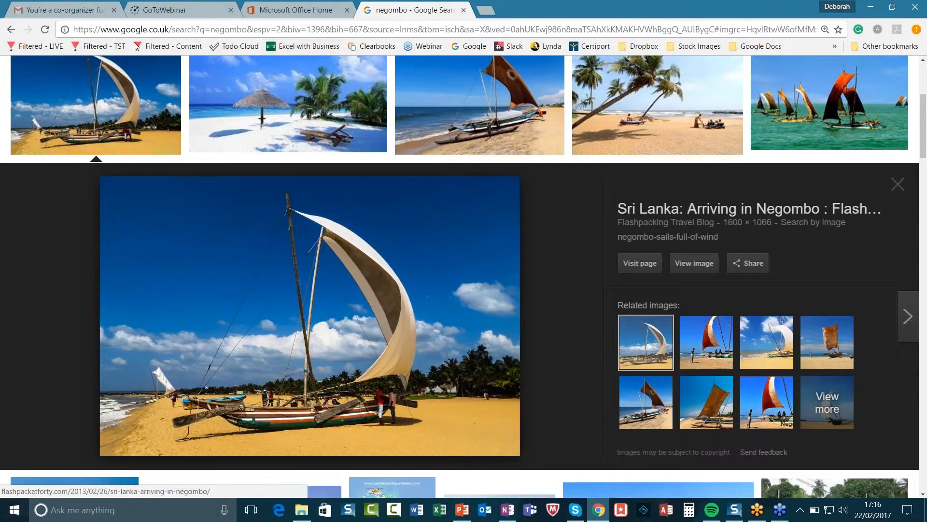
click(471, 47)
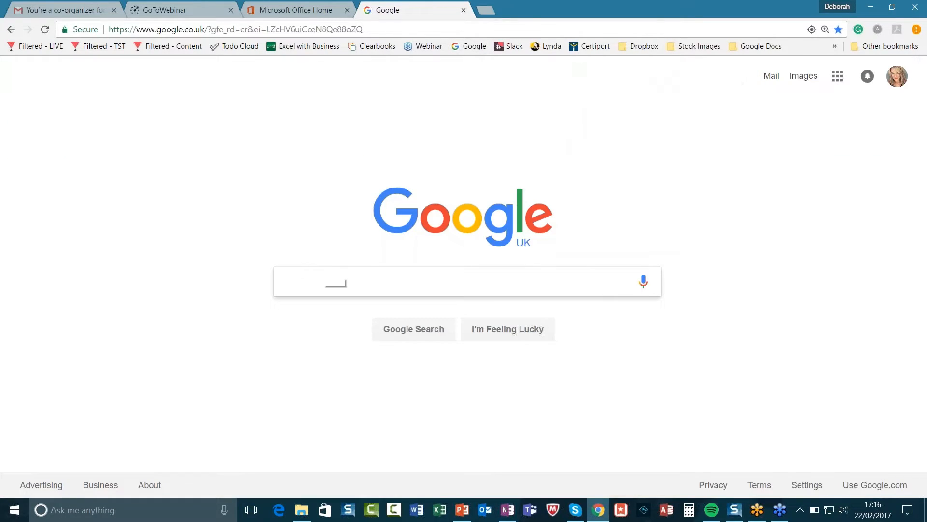
text(negombo)
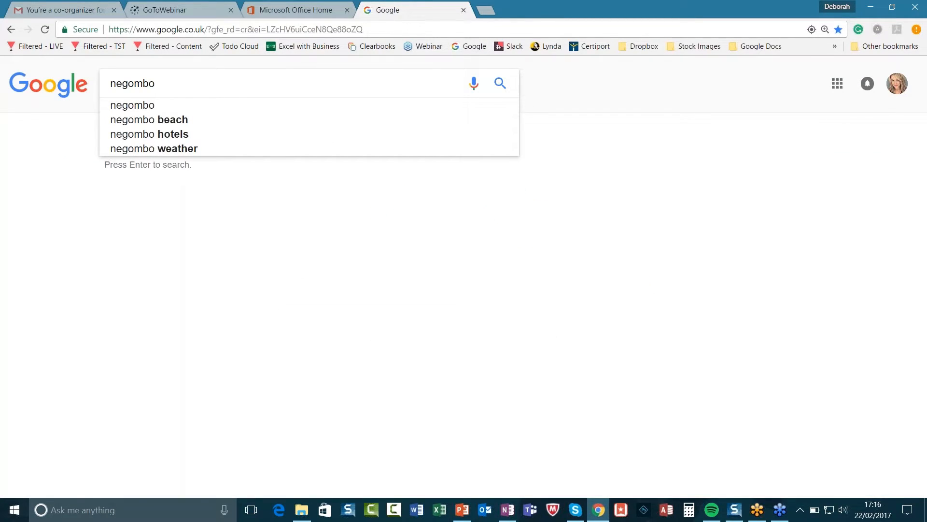
key(Return)
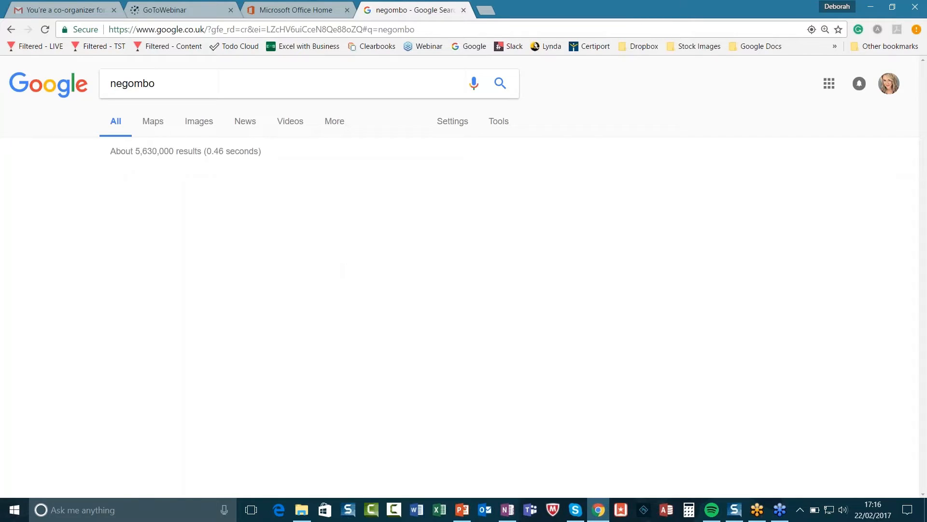
click(222, 246)
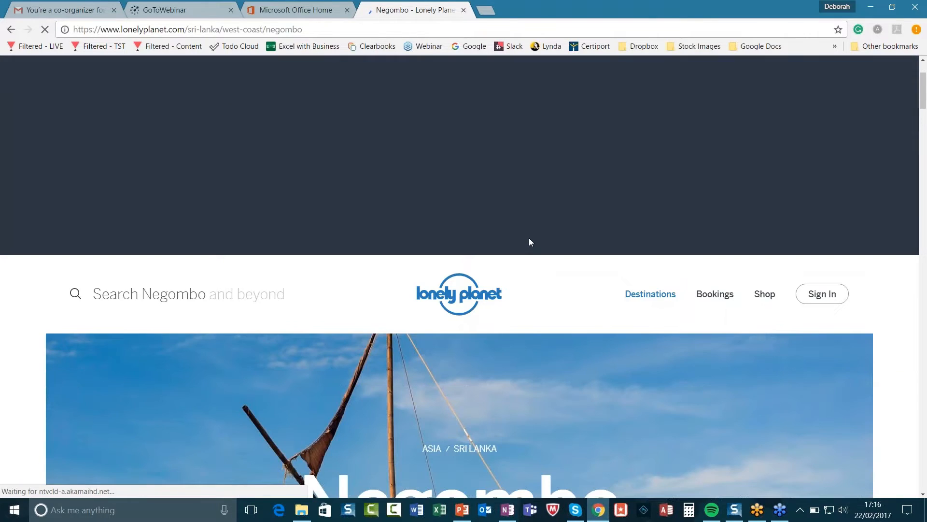
Step: Open Lonely Planet's Introducing Negombo article and copy its three paragraphs
scroll(529, 241, down, 5)
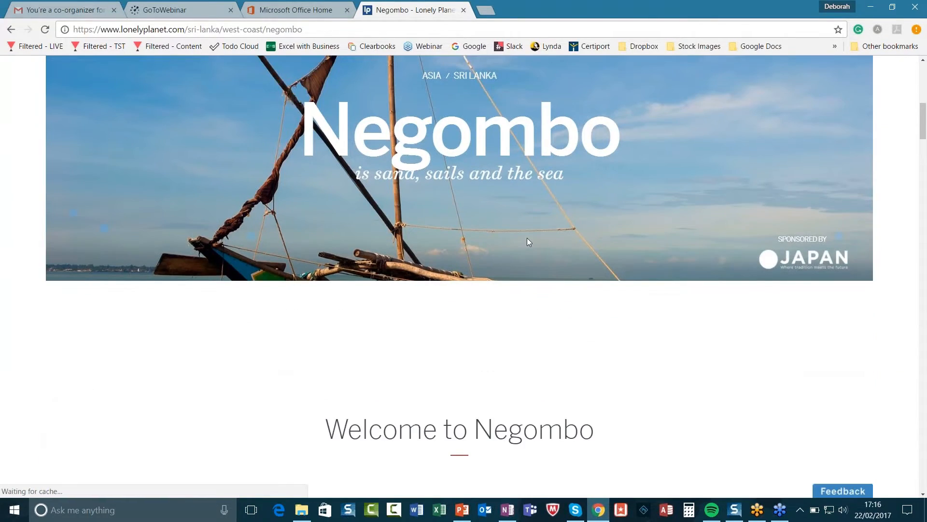
scroll(527, 239, down, 5)
click(460, 310)
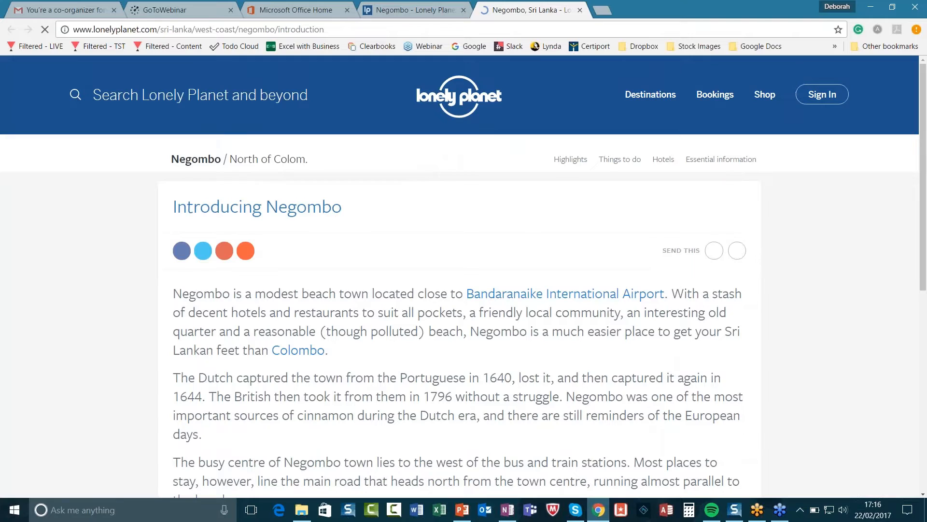
scroll(573, 269, down, 3)
drag(234, 379, 144, 172)
key(ctrl+c)
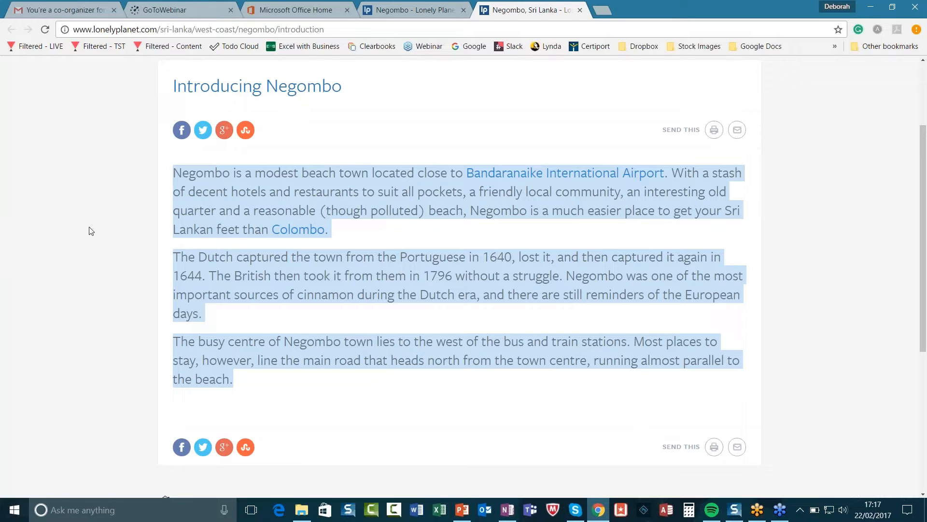
Step: Switch to OneNote and paste the copied Negombo paragraphs below the two pictures on the Negombo page
click(506, 510)
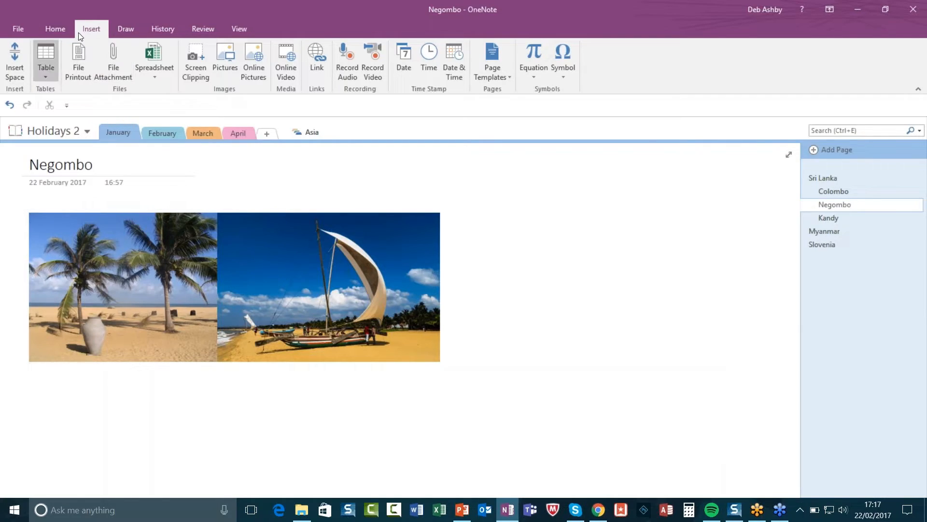
click(53, 30)
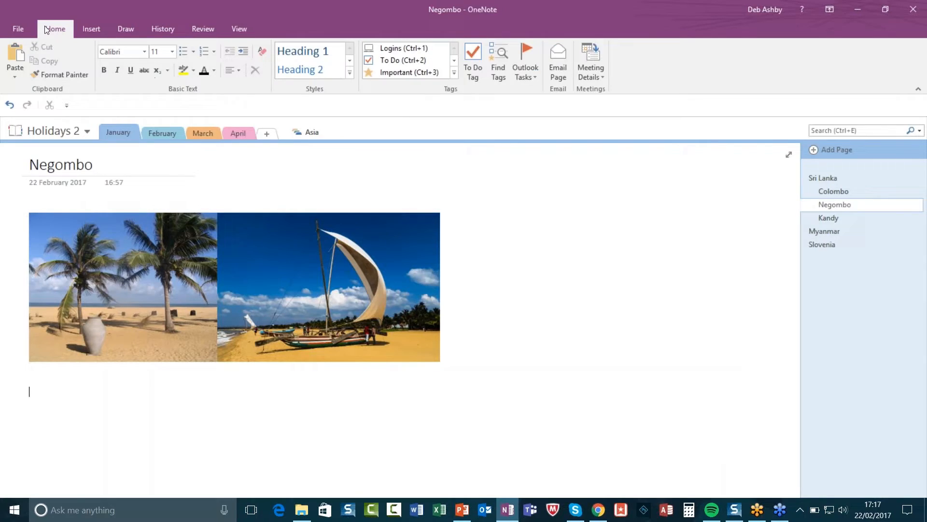
click(16, 76)
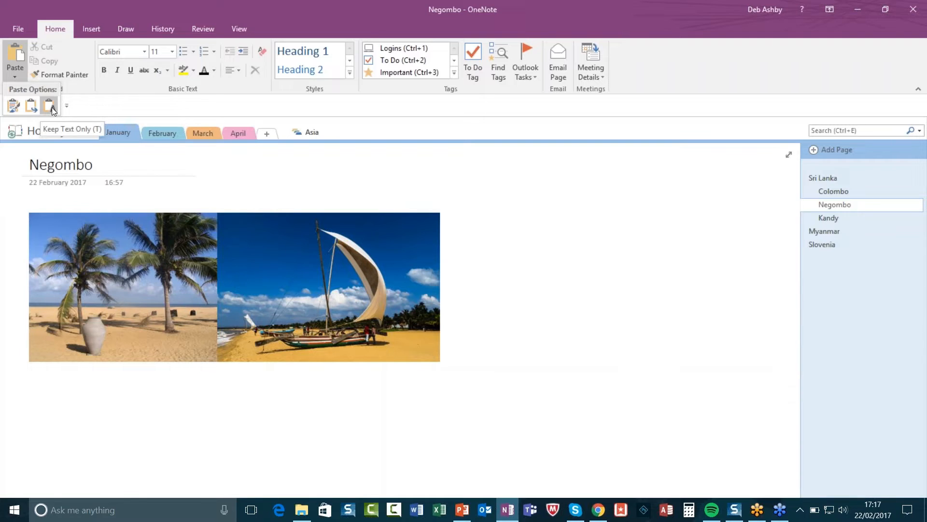
click(13, 106)
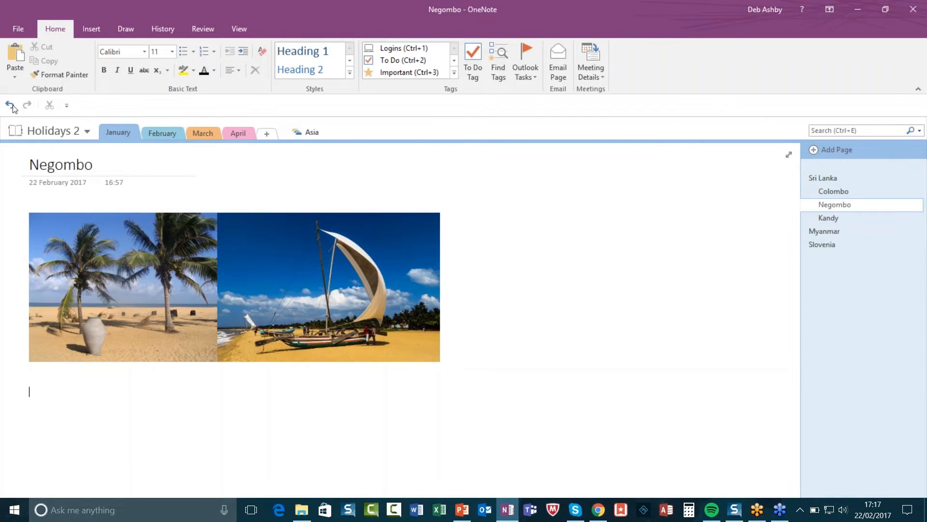
key(ctrl+v)
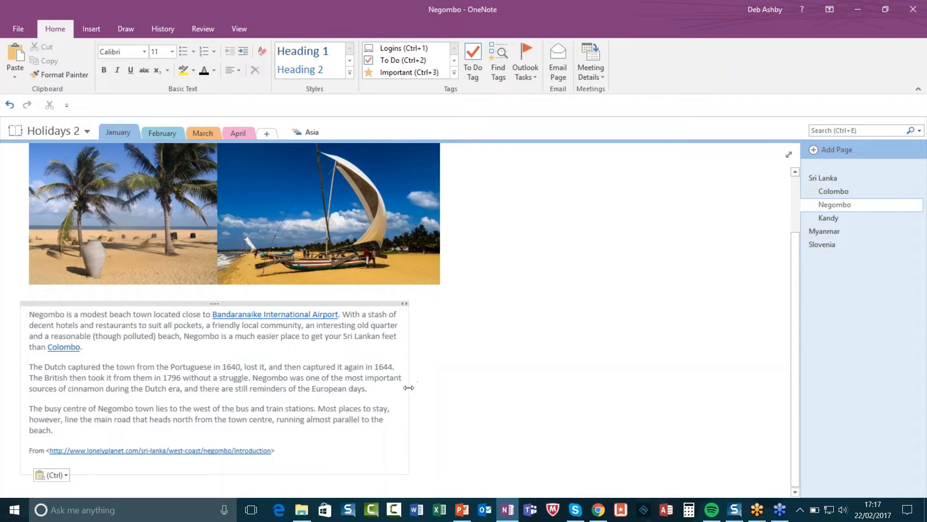
Step: Widen the pasted text's container to match the combined width of the two pictures above it
drag(409, 387, 442, 391)
click(540, 377)
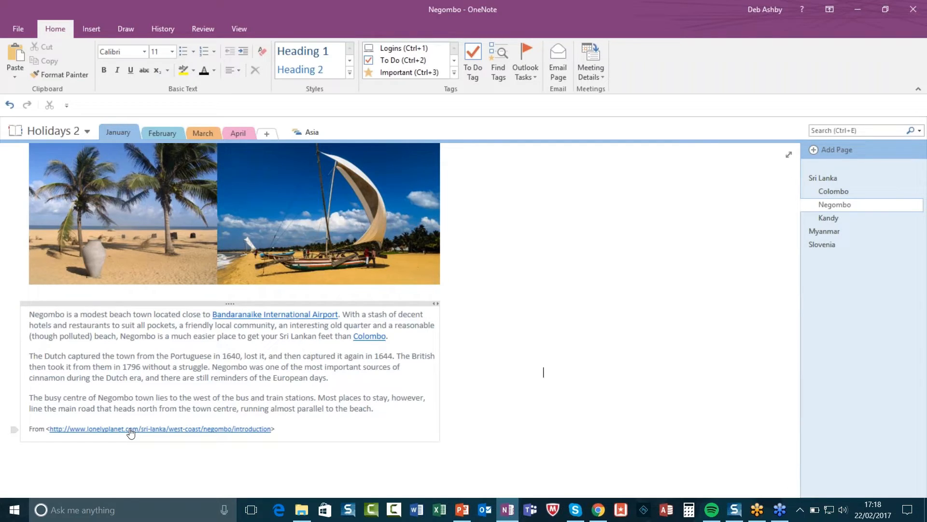
click(565, 243)
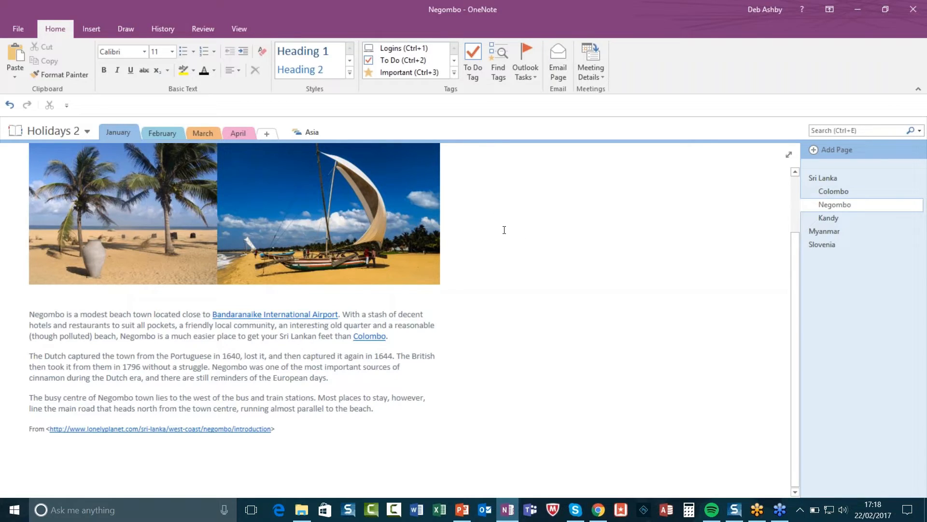
Step: Insert Oxford_street.asf from the OneDrive OneNote folder as a file attachment beside the sailboat picture
click(90, 27)
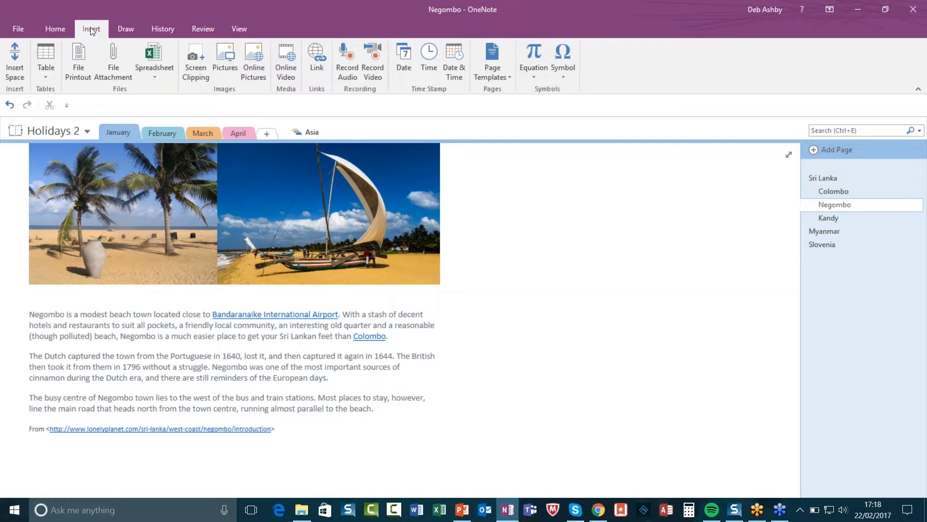
scroll(643, 252, up, 3)
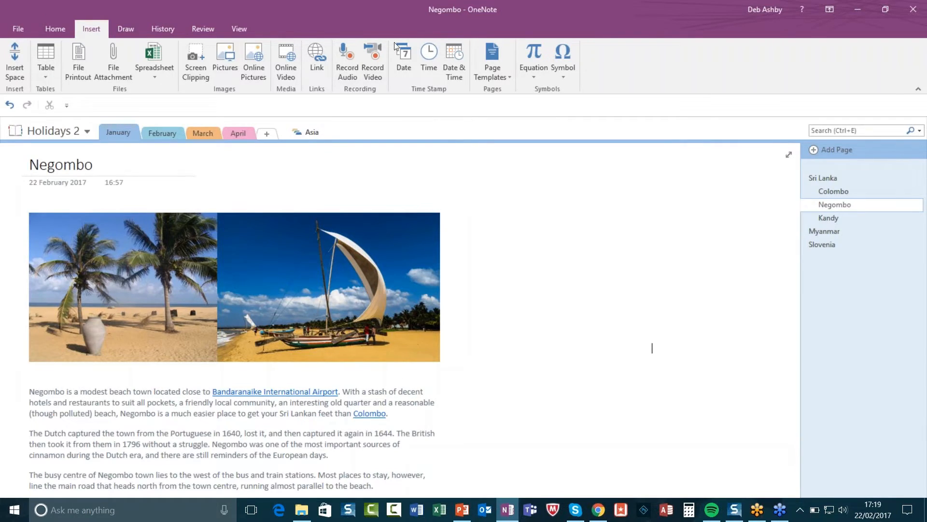
click(477, 226)
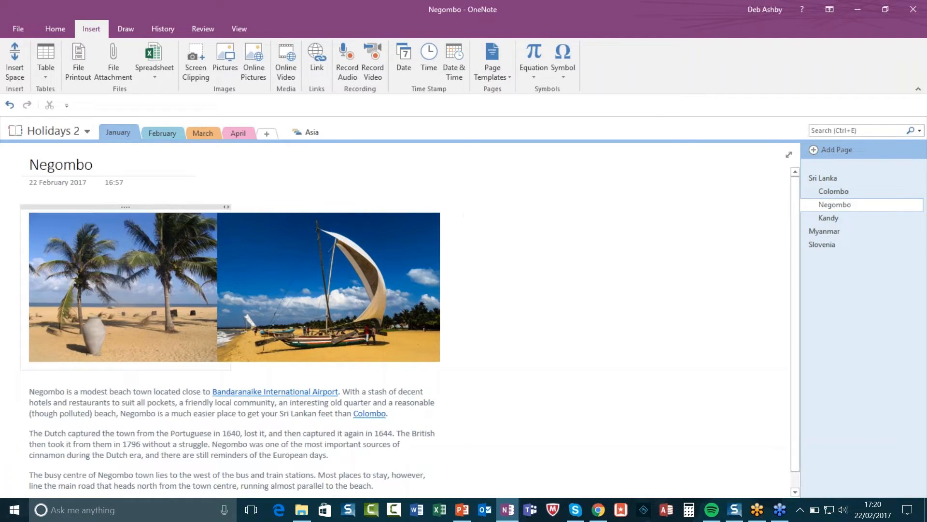
click(113, 58)
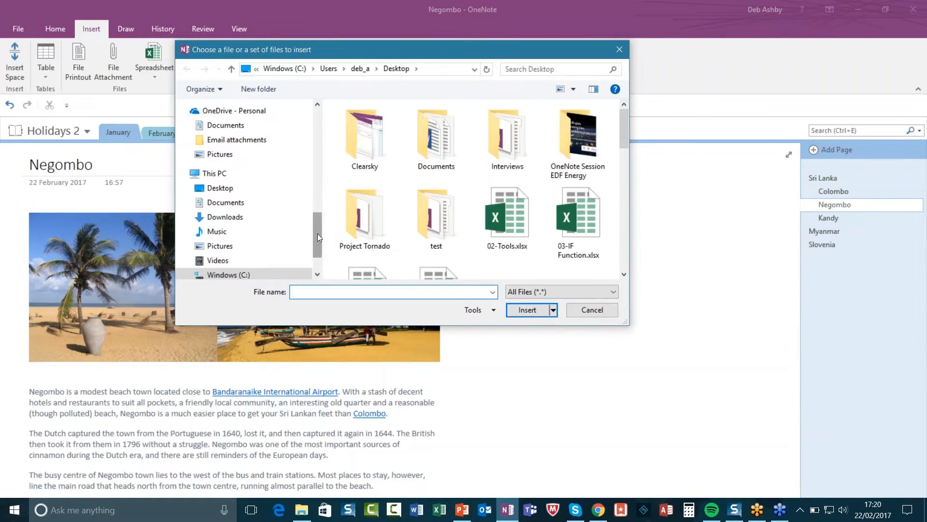
drag(317, 233, 318, 199)
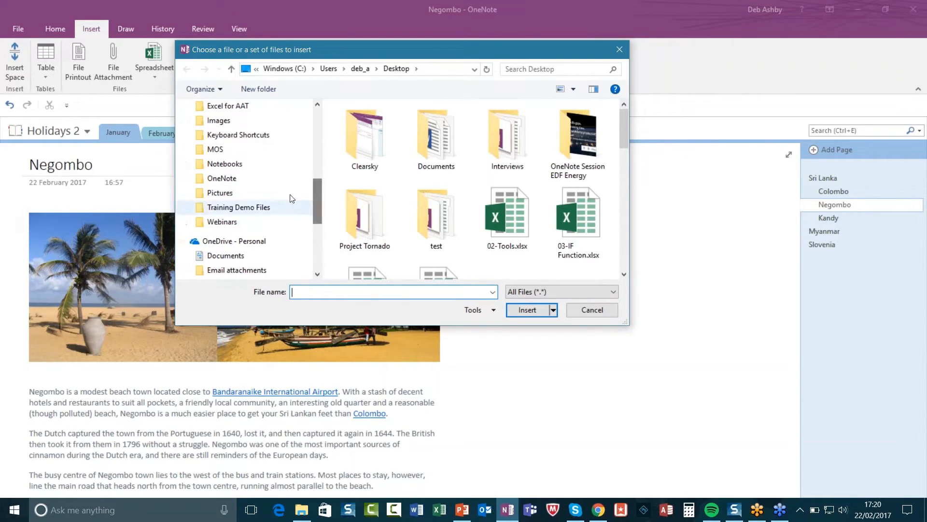
click(220, 179)
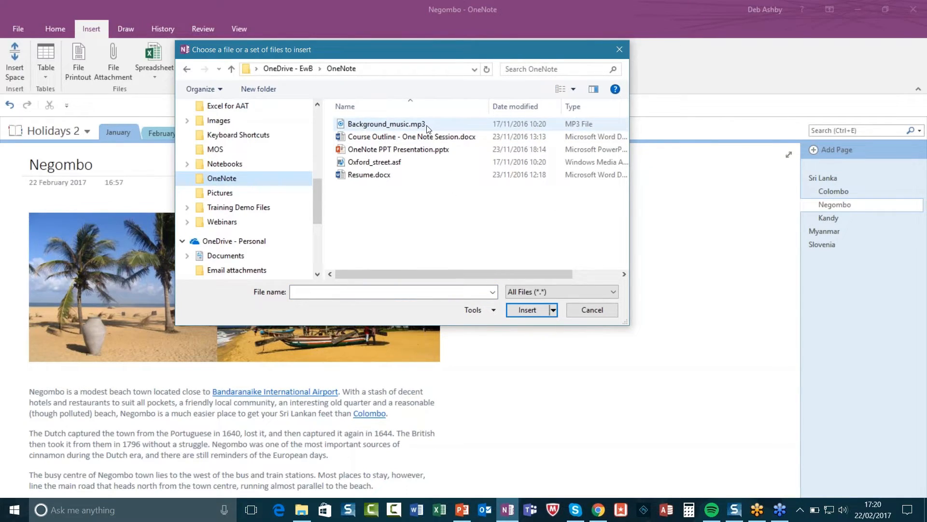
click(376, 164)
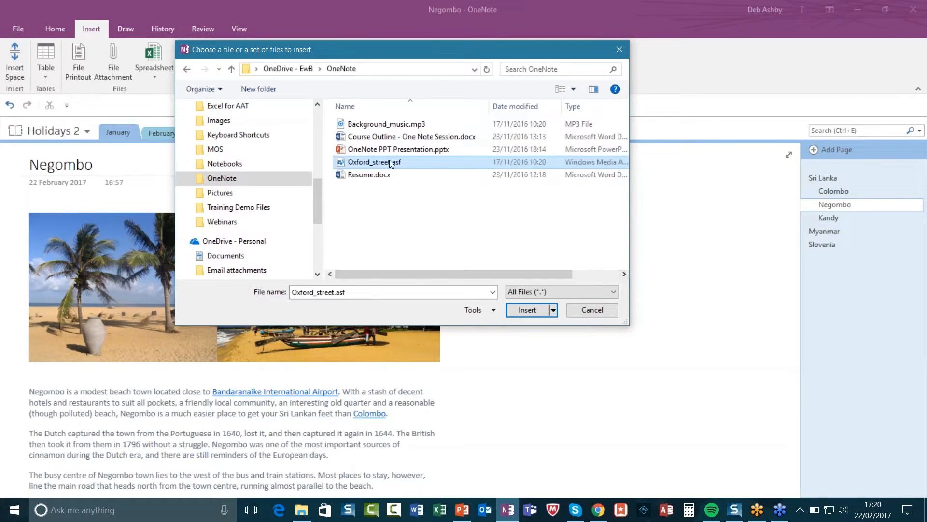
click(529, 309)
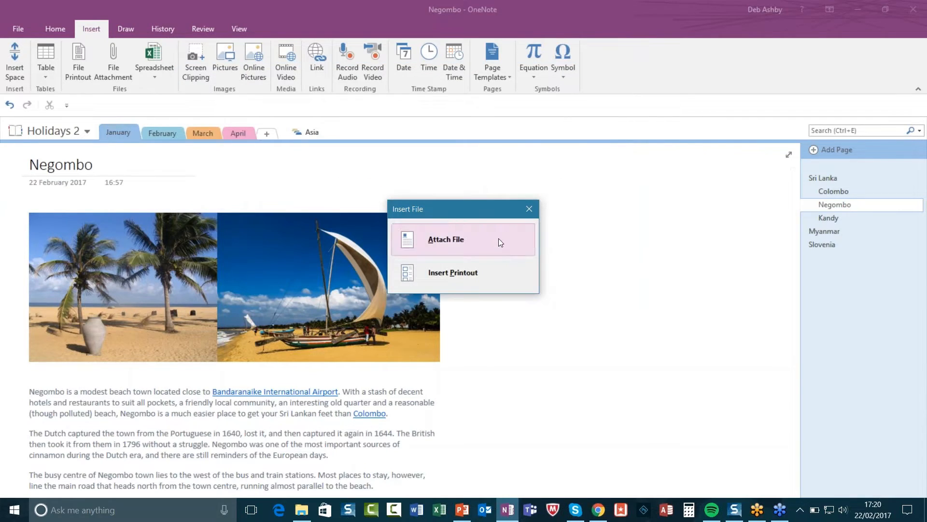
click(462, 236)
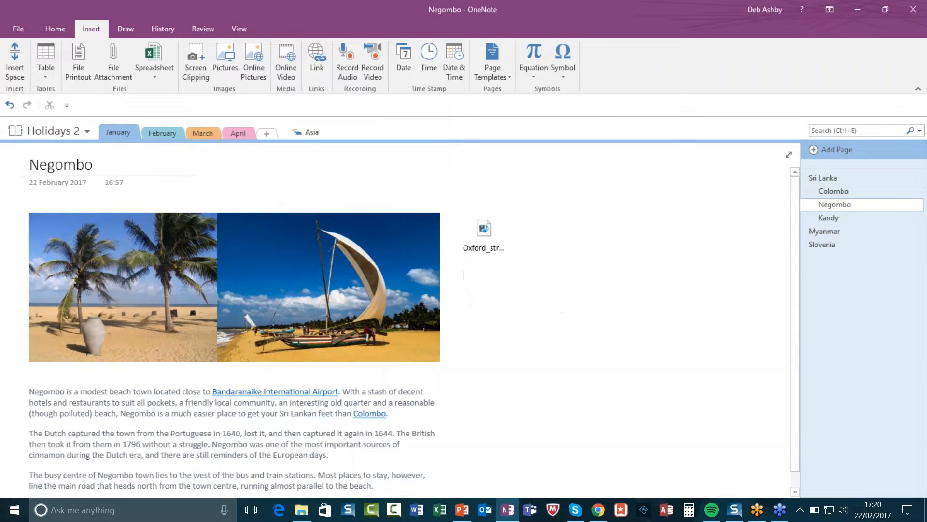
Step: Open the Oxford_street video attachment, accept the security warning, play it and close the media player
click(485, 232)
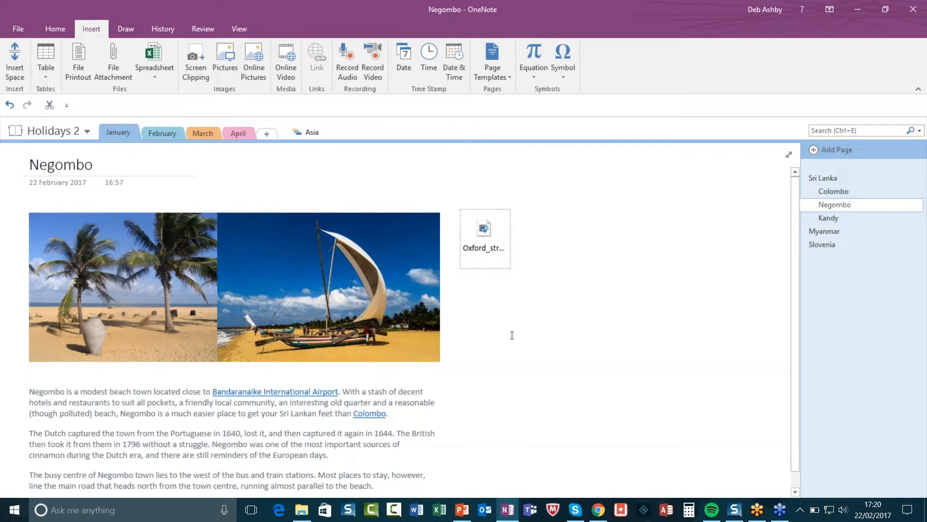
double_click(488, 231)
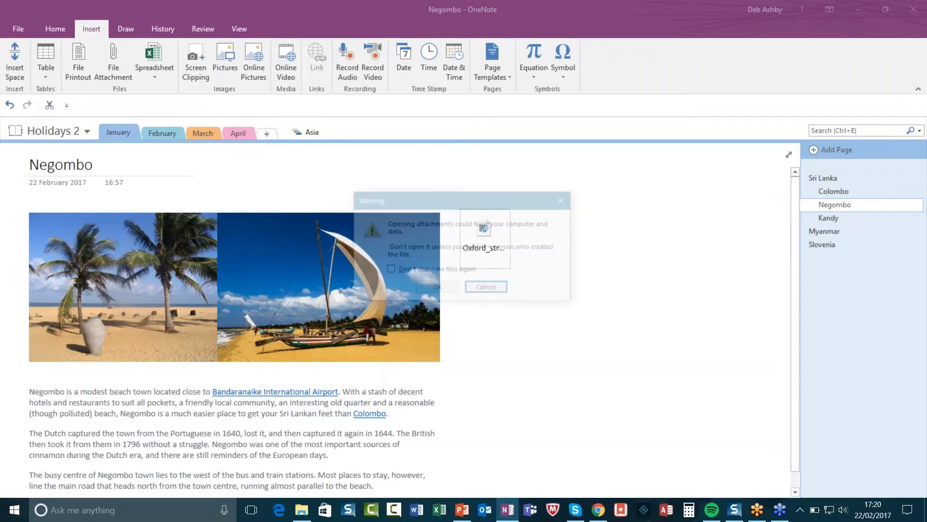
click(438, 289)
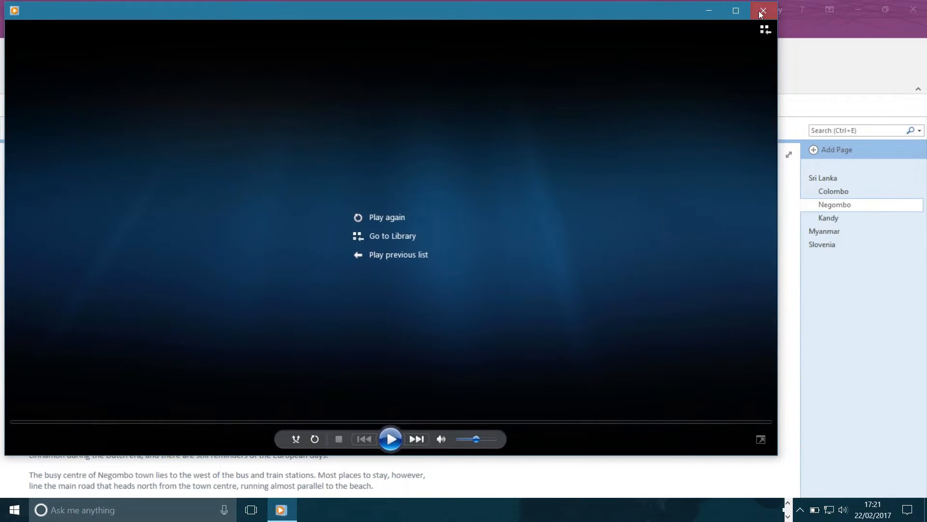
click(762, 10)
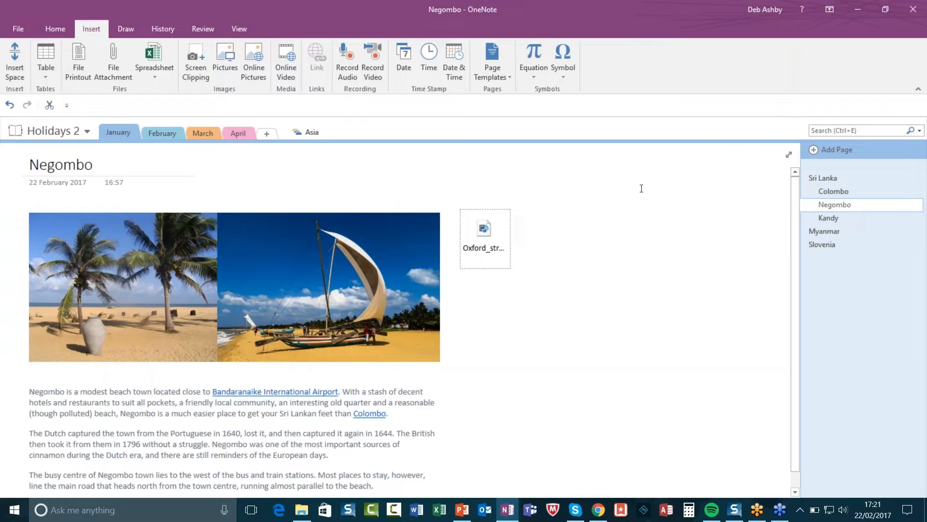
Step: Add the placeholder note "dvfklsjfklsdjksjfkslf" beside the Oxford_street attachment, then delete it
click(482, 230)
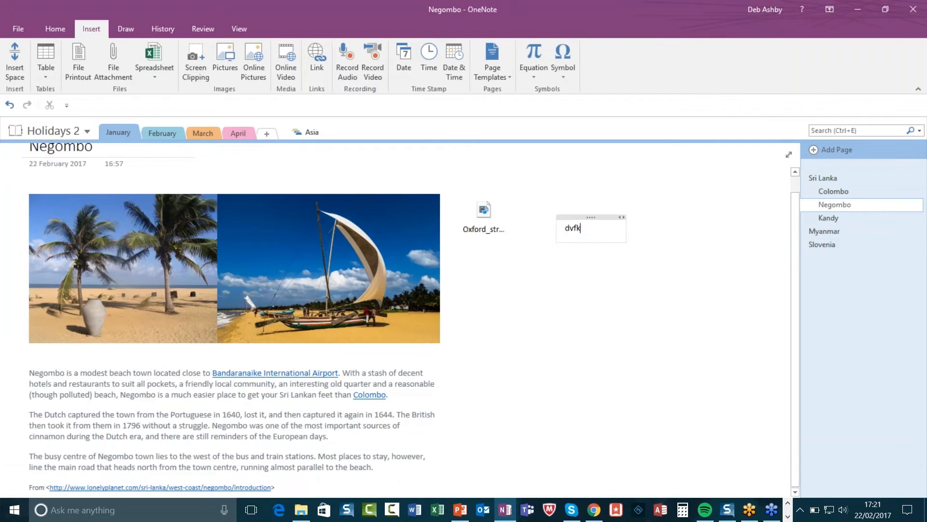
text(lsjfklsdjksjfkslf)
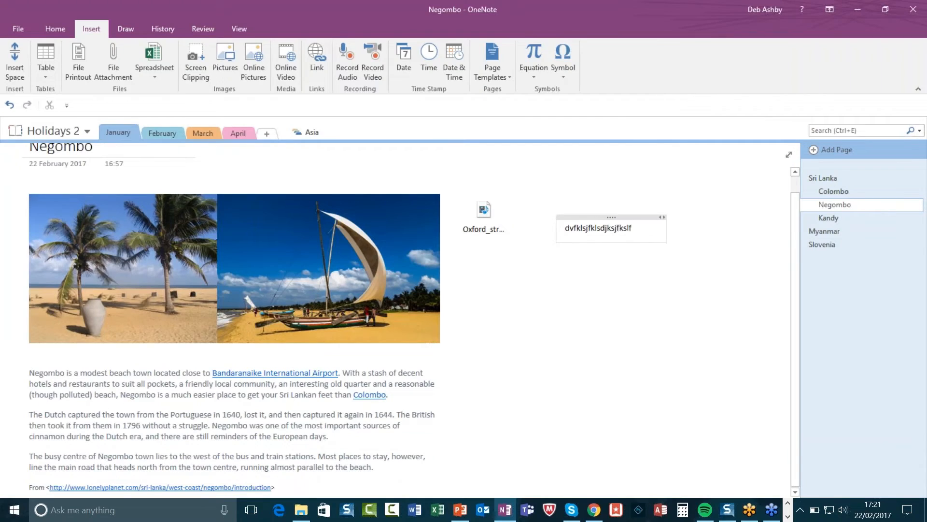
click(585, 326)
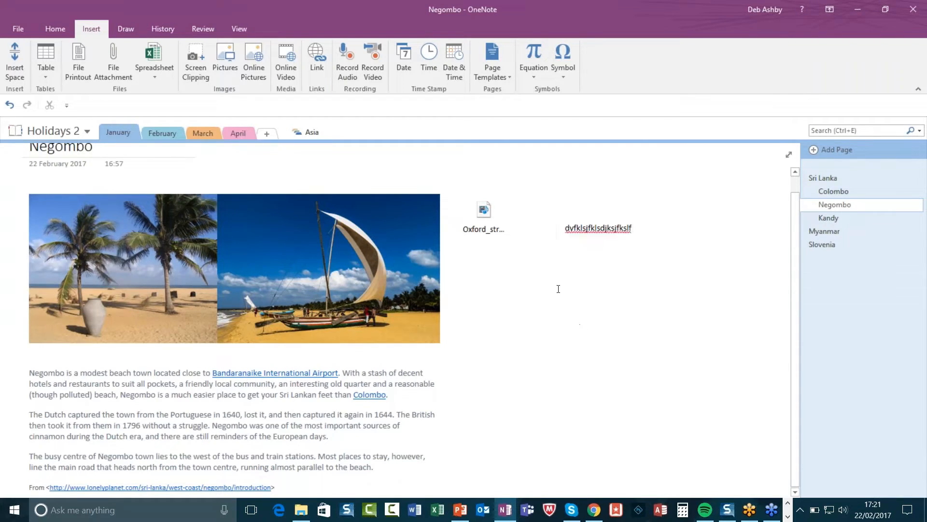
scroll(558, 289, up, 1)
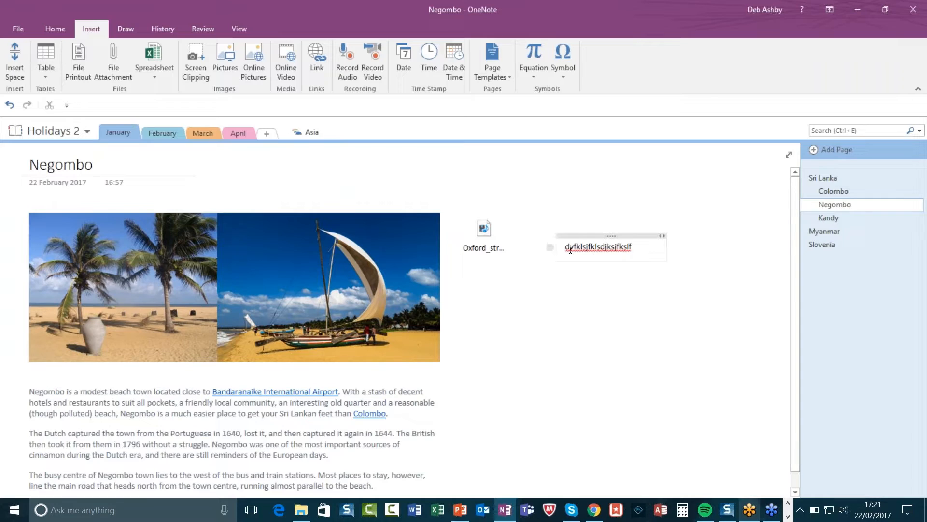
click(625, 233)
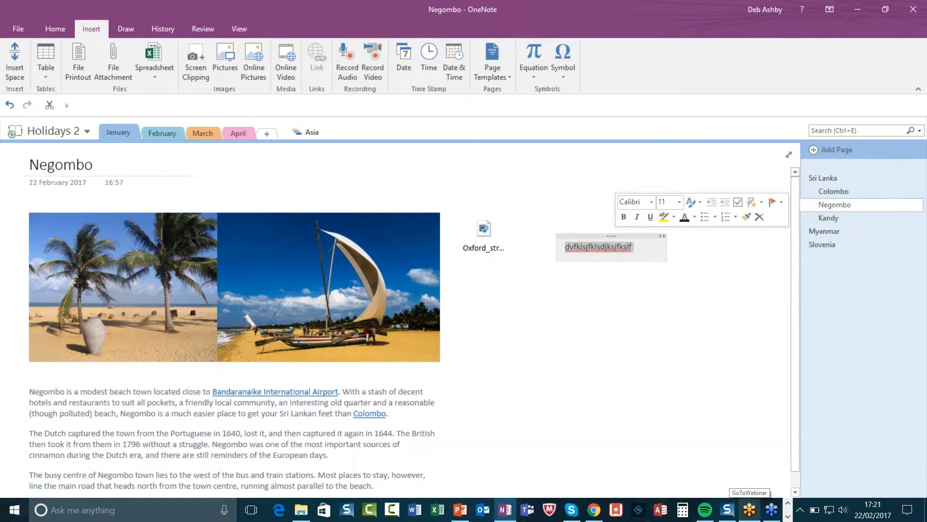
key(Delete)
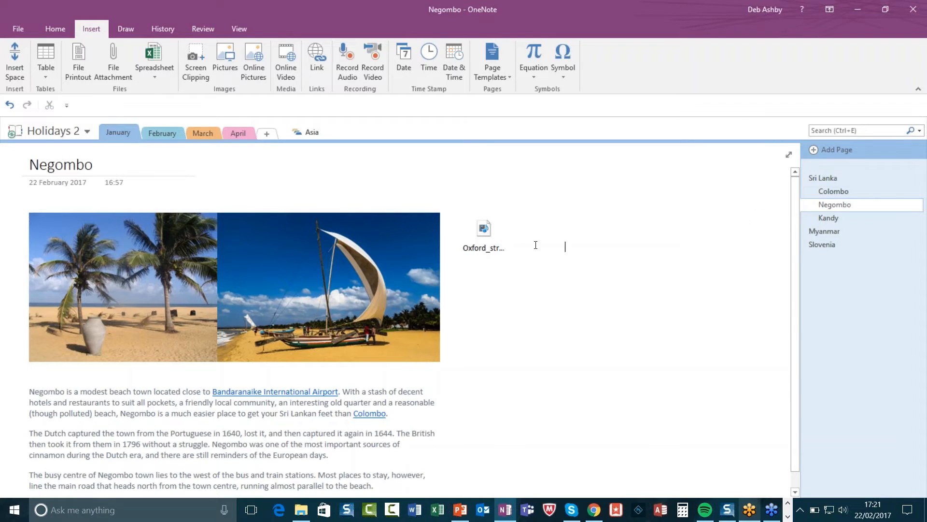
Step: Attach Background_music.mp3 from the OneNote folder and align it directly below the Oxford_street attachment
click(114, 62)
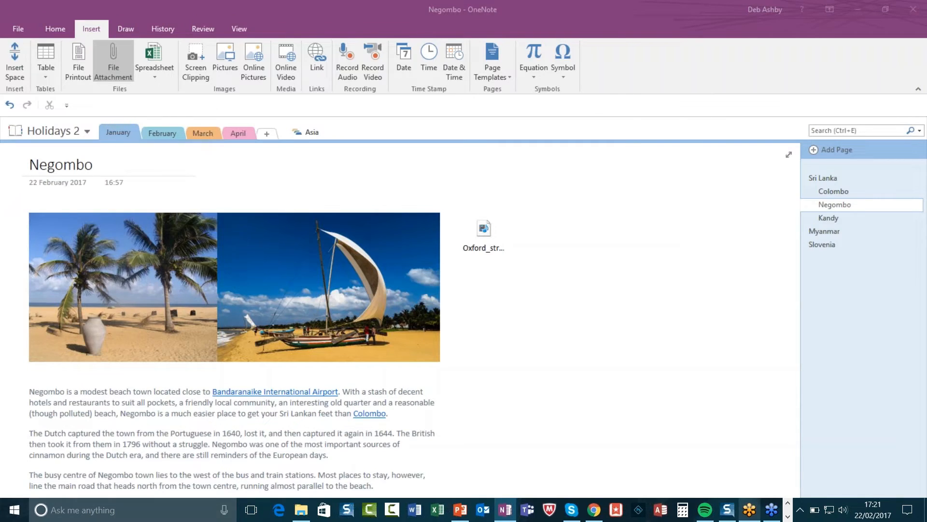
click(386, 126)
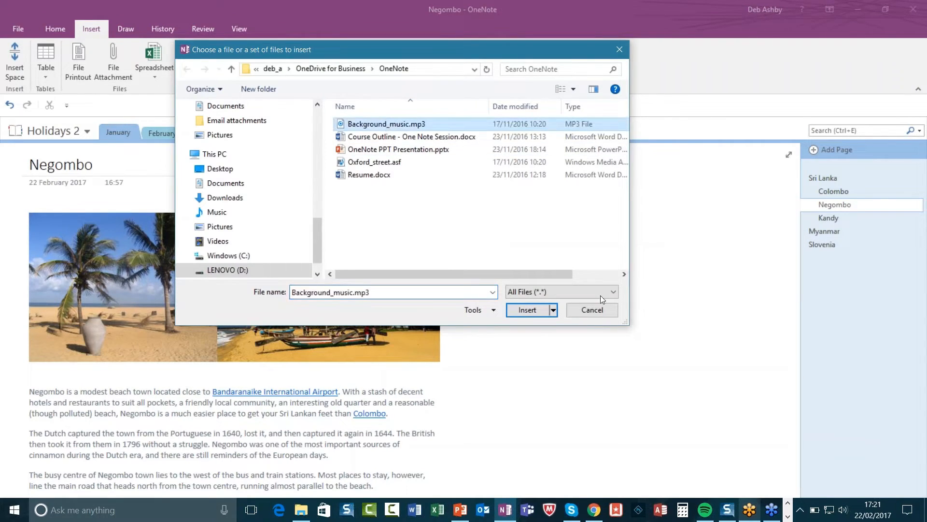
click(527, 313)
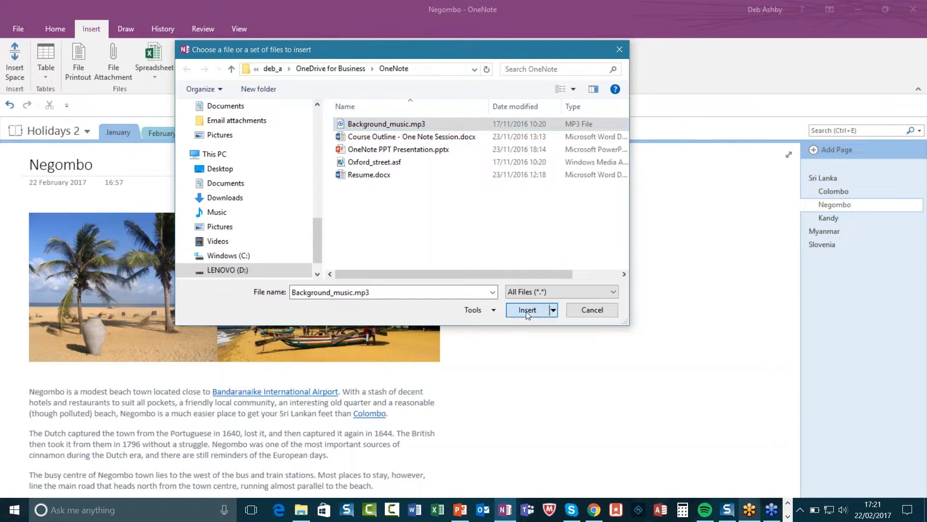
click(471, 238)
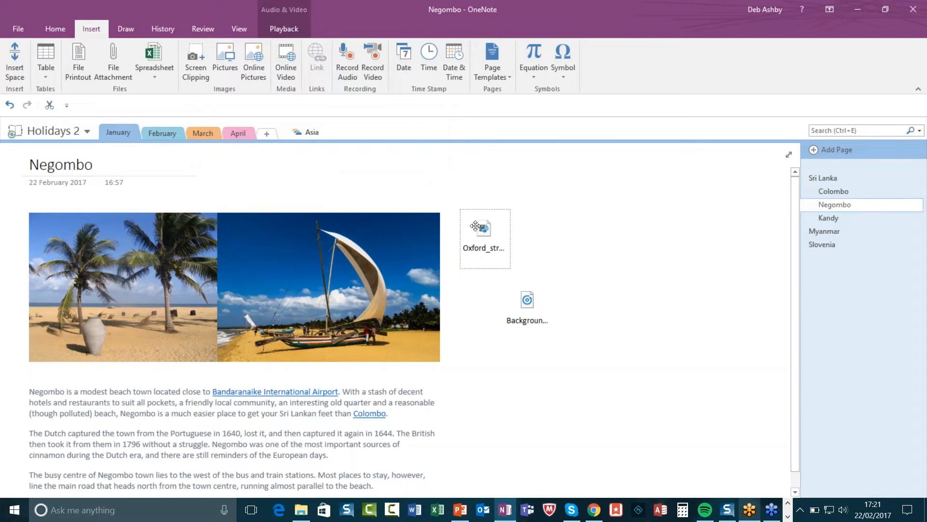
drag(532, 303, 488, 302)
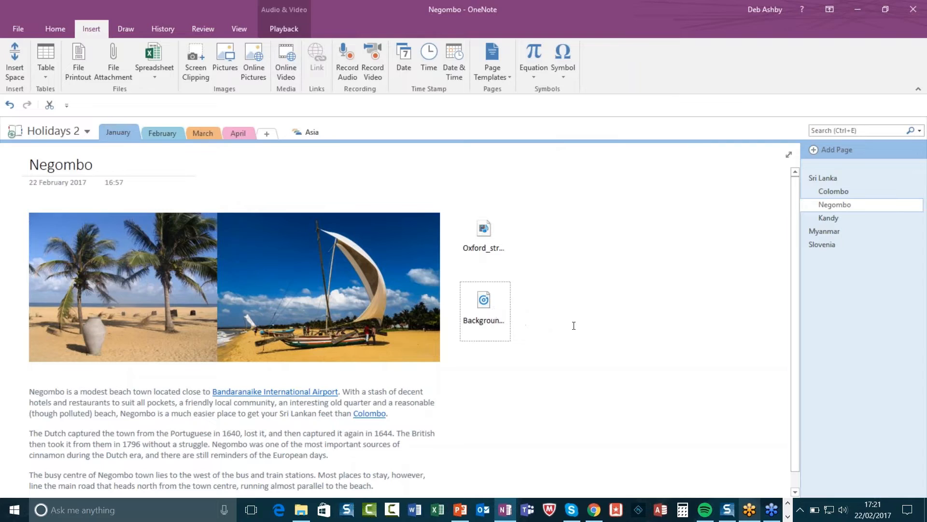
Step: Play the Background_music attachment and write the placeholder lines "akdljkldjfdksfjsdklfjsklfkls" and "aklsdjflksjdfksf" beside it, separated by a blank line
double_click(483, 303)
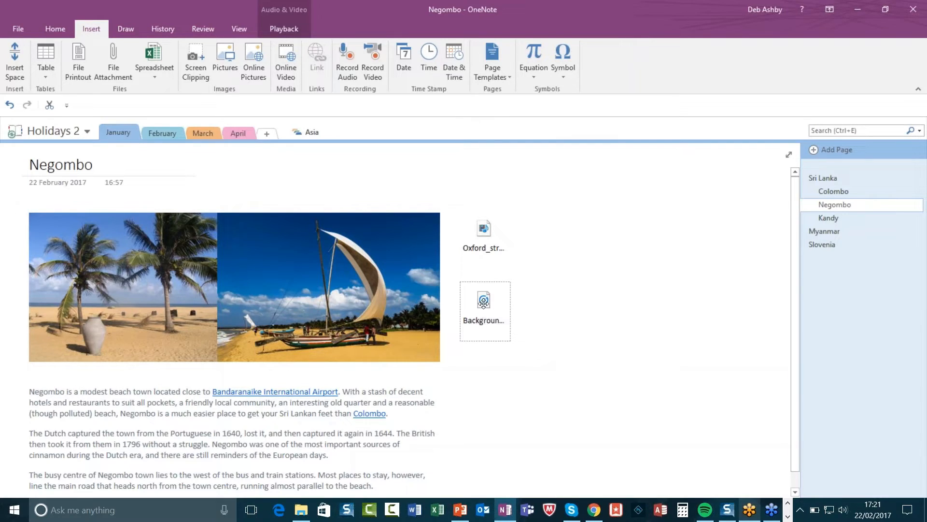
click(549, 315)
text(akdljkldjfdksfjsdklfjsklfkls)
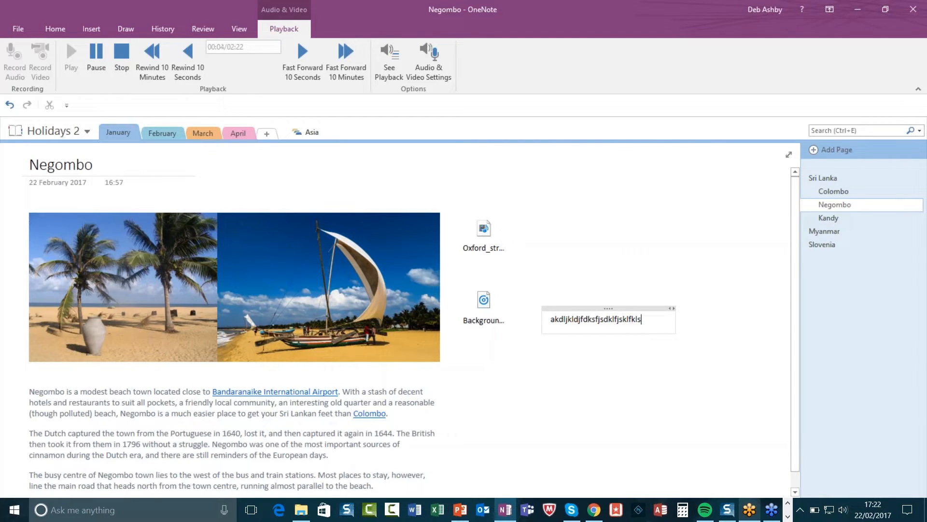
key(Return)
key(Return)
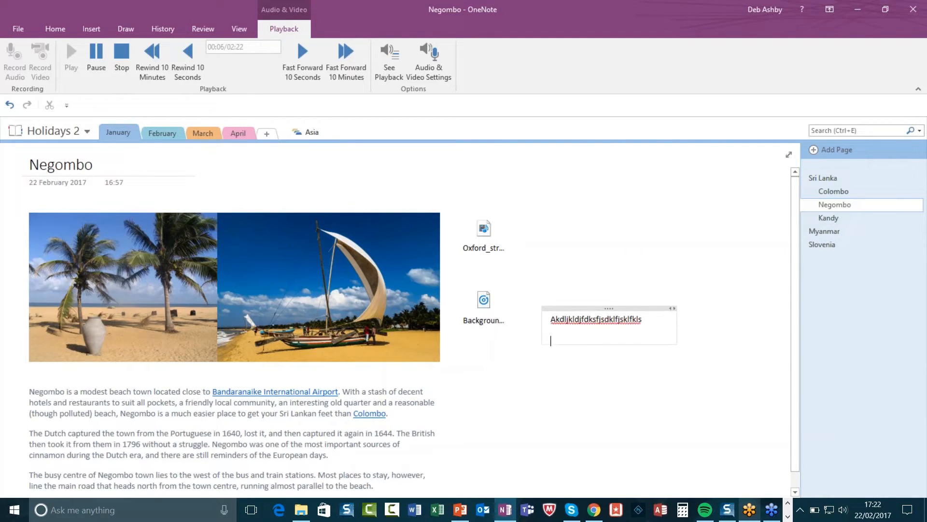
text(aklsdjflksjdfksf)
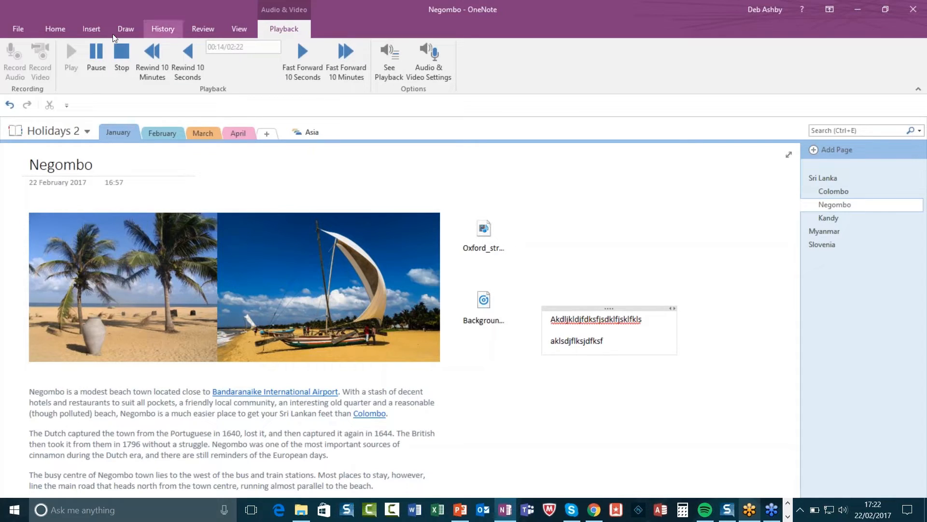
Step: Stop the playback of the Background_music attachment
click(117, 55)
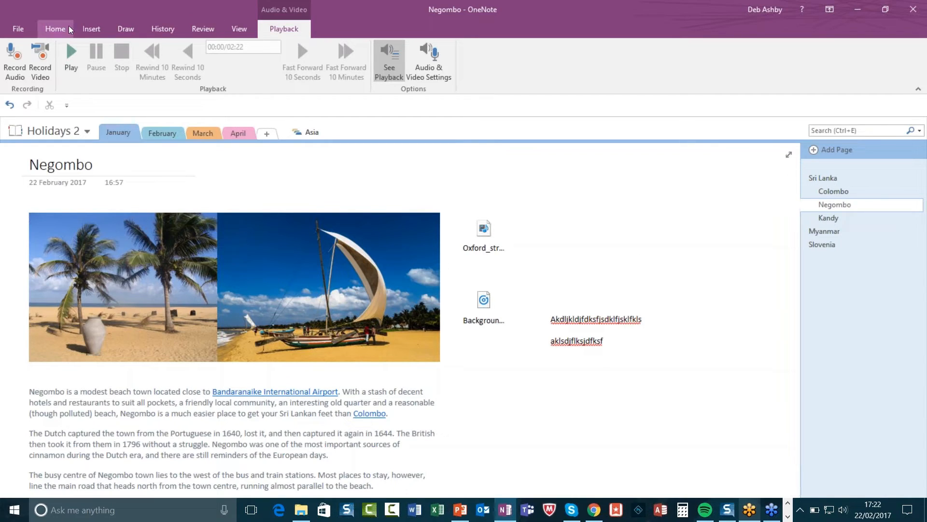
click(93, 27)
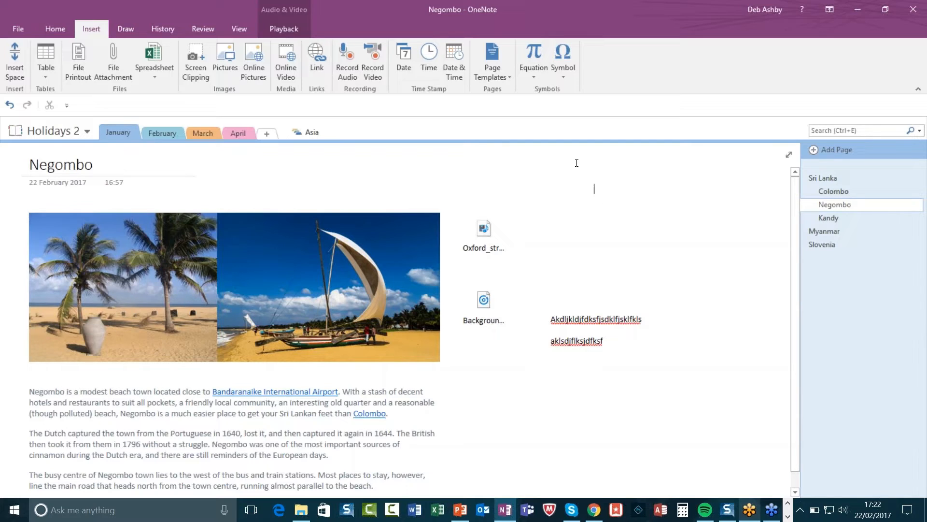
Step: With a medium red built-in pen, circle the pot in the palm-tree photo and draw an arrow pointing to the boat
click(124, 30)
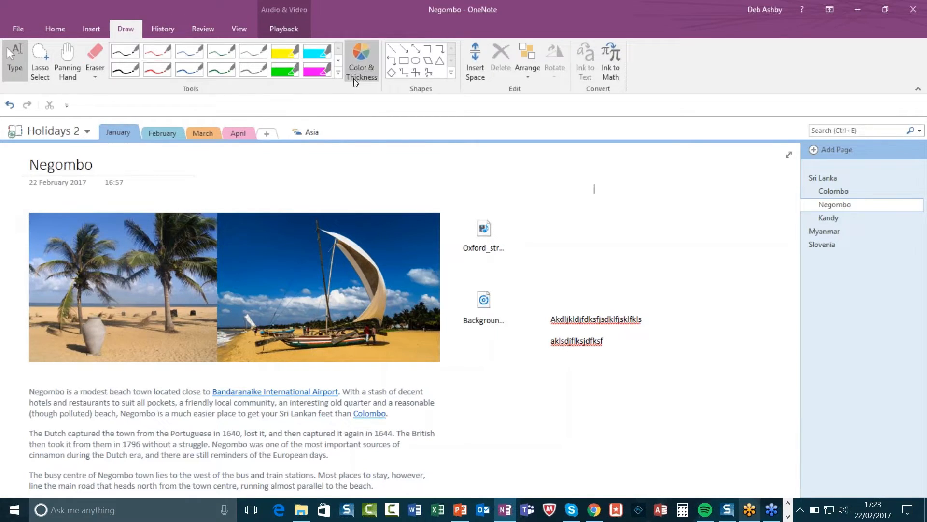
click(337, 72)
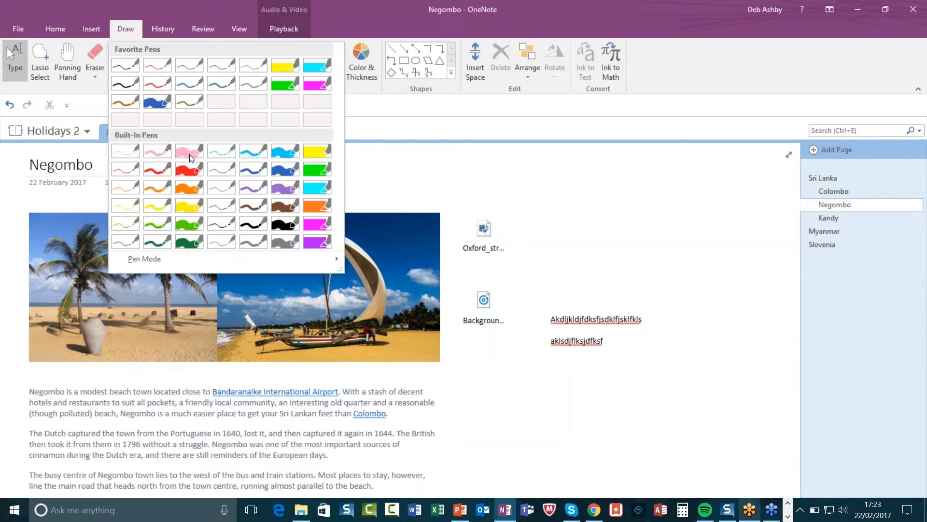
click(157, 171)
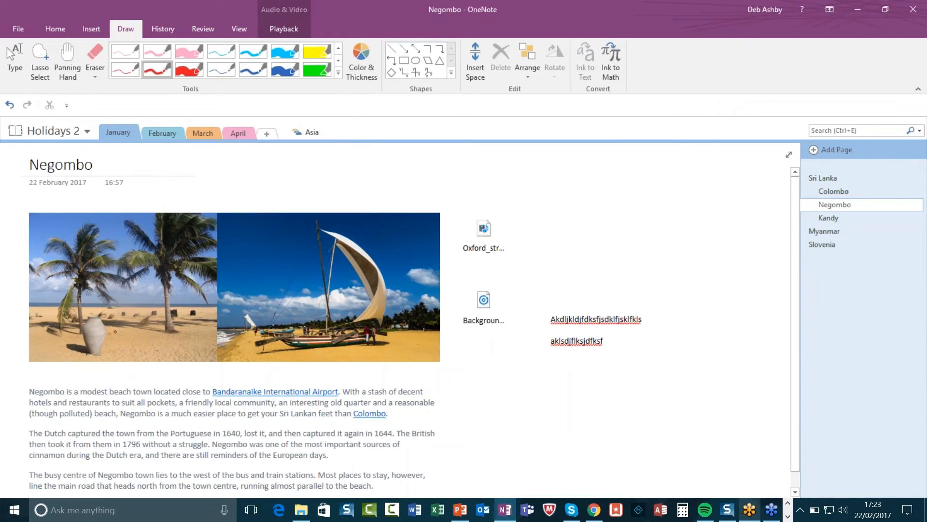
mouse_move(108, 300)
mouse_down()
mouse_move(70, 323)
mouse_move(97, 380)
mouse_move(99, 292)
mouse_up()
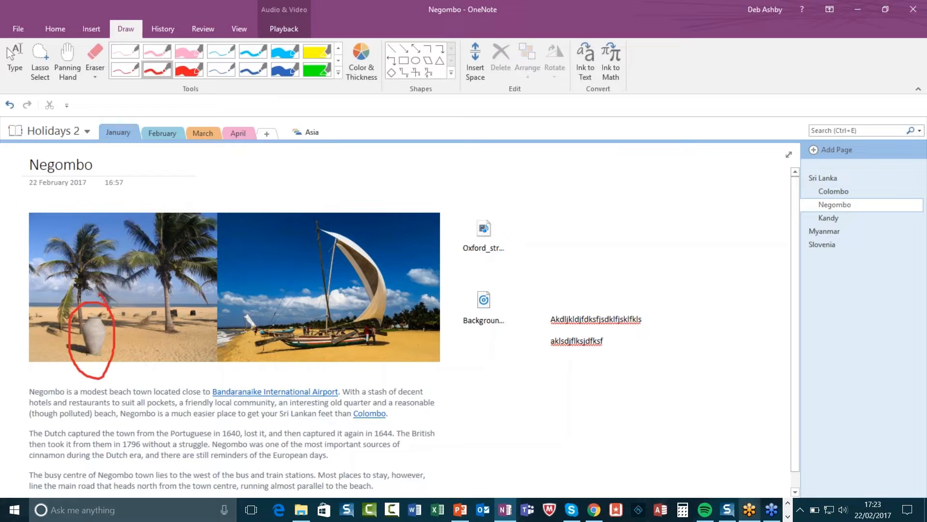
drag(313, 344, 344, 402)
mouse_move(305, 368)
mouse_down()
mouse_move(310, 338)
mouse_move(344, 346)
mouse_up()
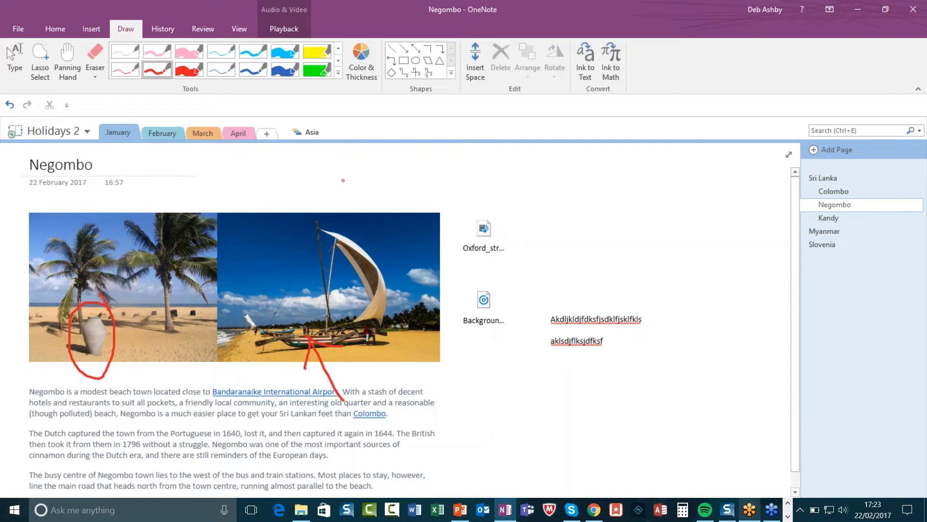
Step: Handwrite "Love" in red ink above the boat photo, lasso-select the word and convert it to text
mouse_move(343, 173)
mouse_down()
mouse_move(342, 189)
mouse_move(382, 182)
mouse_move(385, 171)
mouse_up()
drag(391, 179, 403, 177)
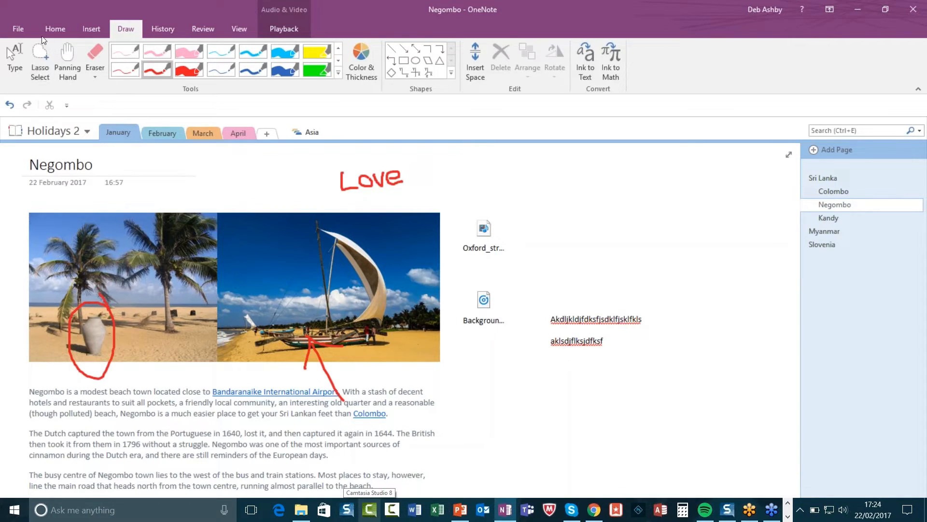
click(43, 63)
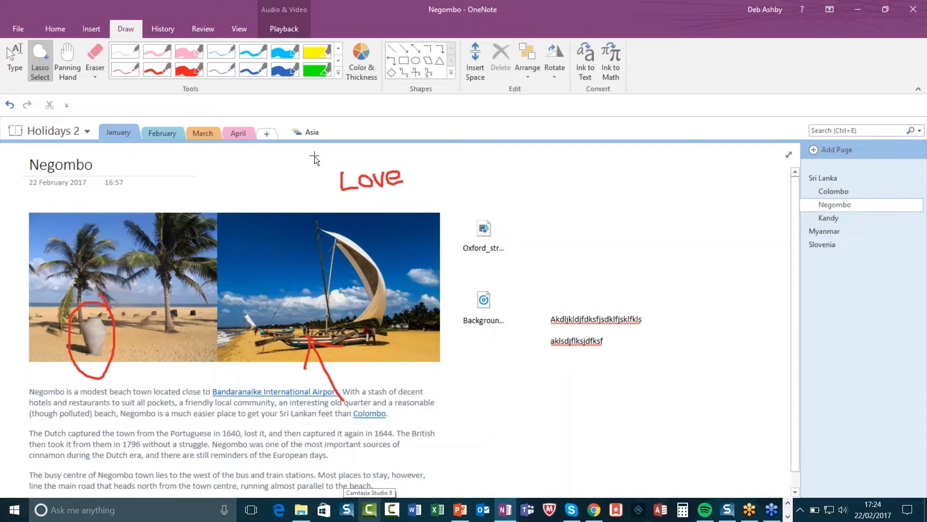
mouse_move(314, 156)
mouse_down()
mouse_move(322, 183)
mouse_move(410, 199)
mouse_move(448, 160)
mouse_up()
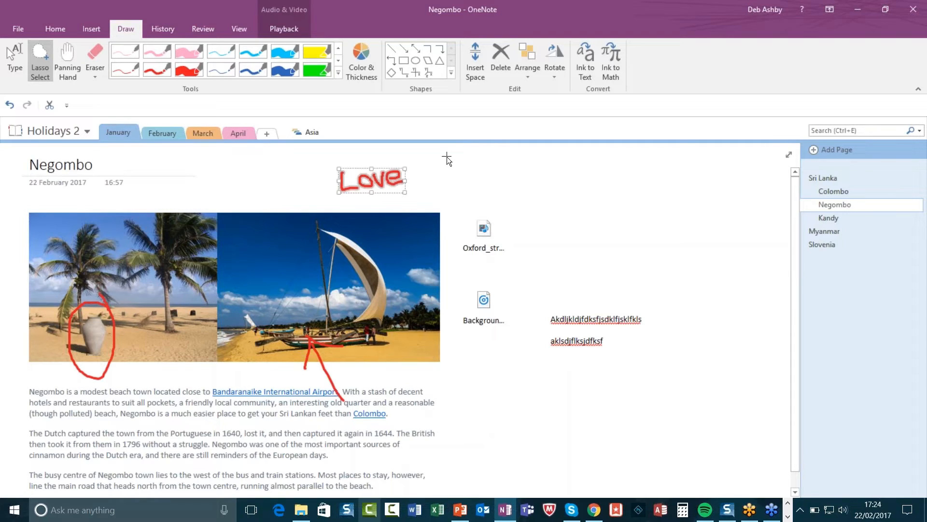
click(587, 58)
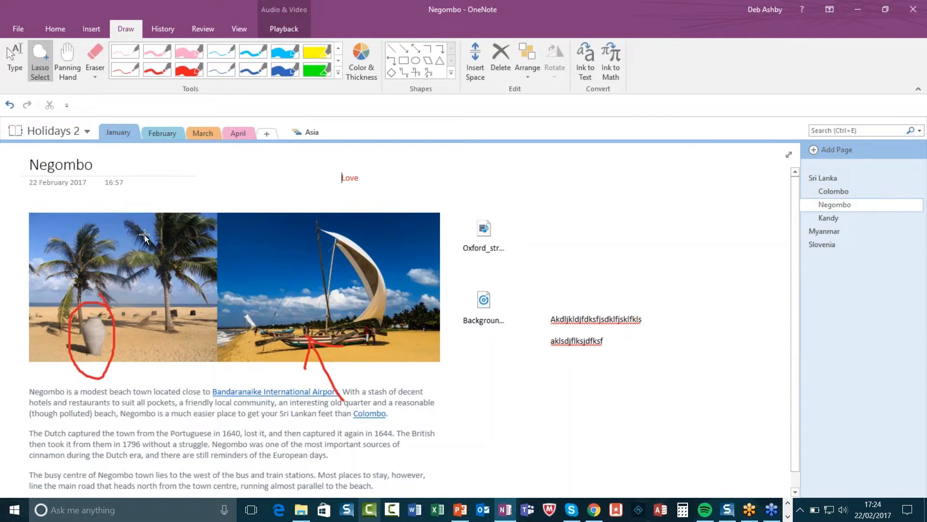
Step: Erase the red circle and arrow from the photos with the Large Eraser and return to typing mode
click(97, 78)
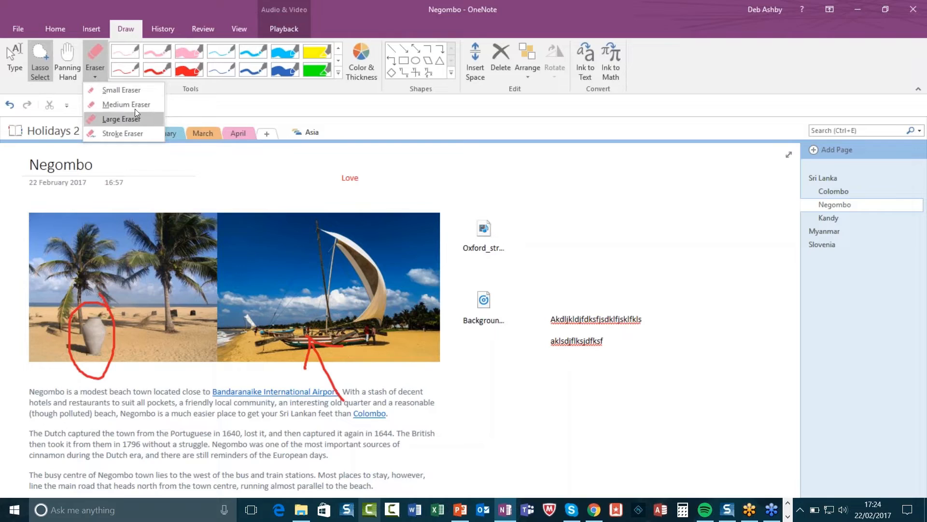
click(117, 121)
mouse_move(108, 307)
mouse_down()
mouse_move(68, 345)
mouse_move(119, 310)
mouse_move(118, 325)
mouse_move(333, 326)
mouse_move(317, 402)
mouse_move(340, 393)
mouse_move(423, 398)
mouse_up()
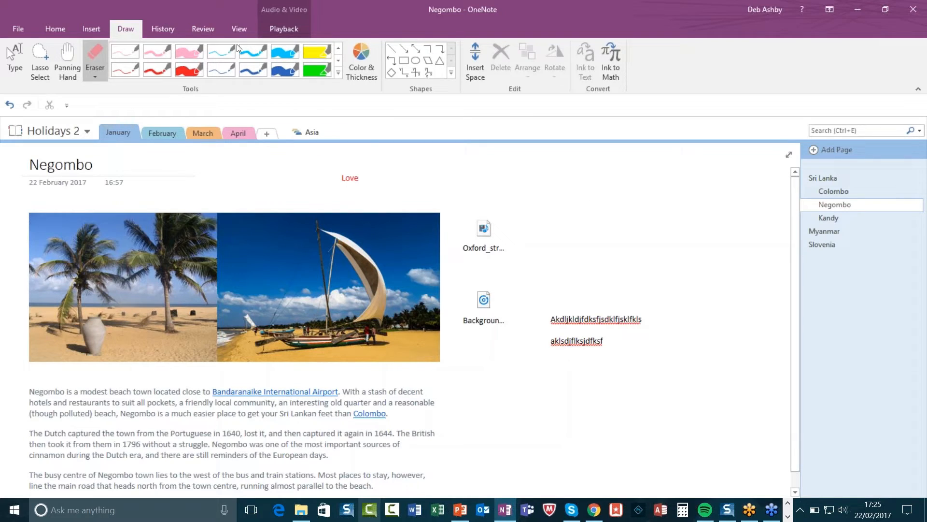
click(16, 60)
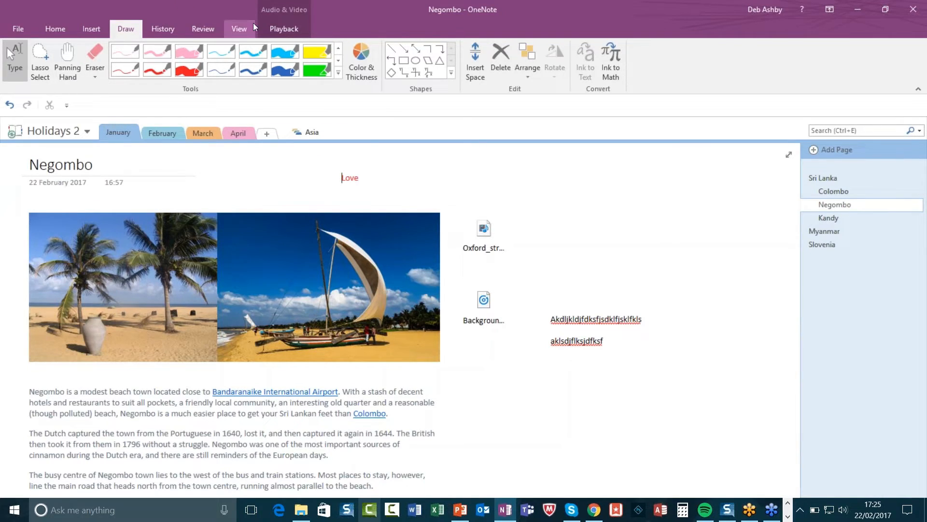
Step: Give the Colombo page a pale blue page color and Narrow Ruled lines
click(239, 29)
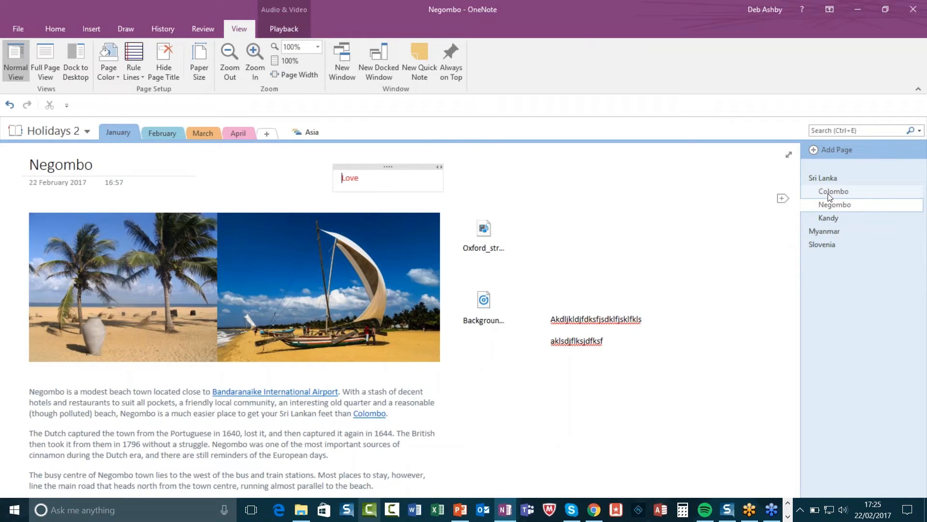
key(ctrl+Page_Up)
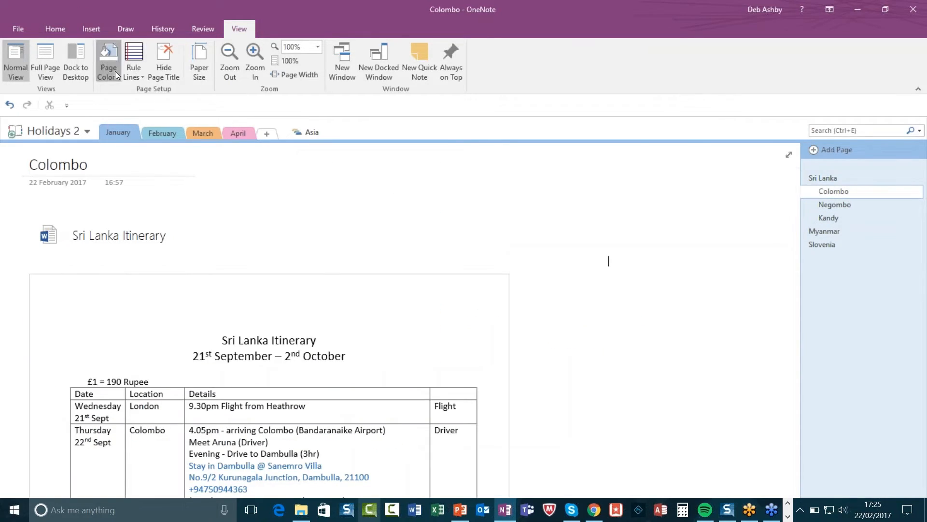
click(115, 71)
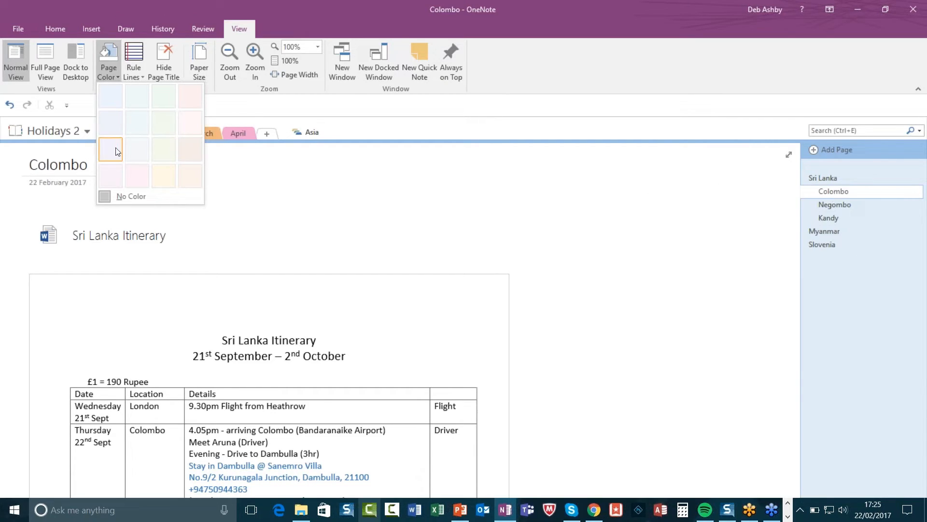
click(106, 124)
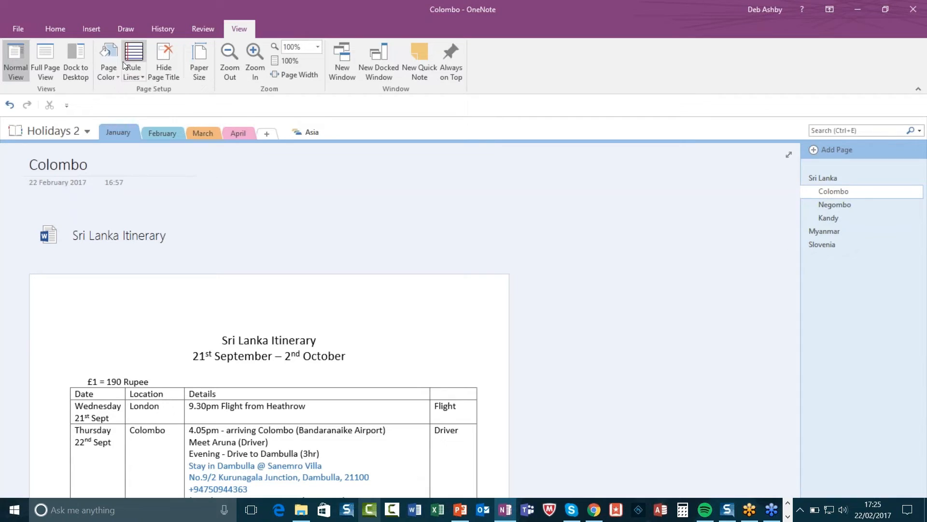
click(136, 71)
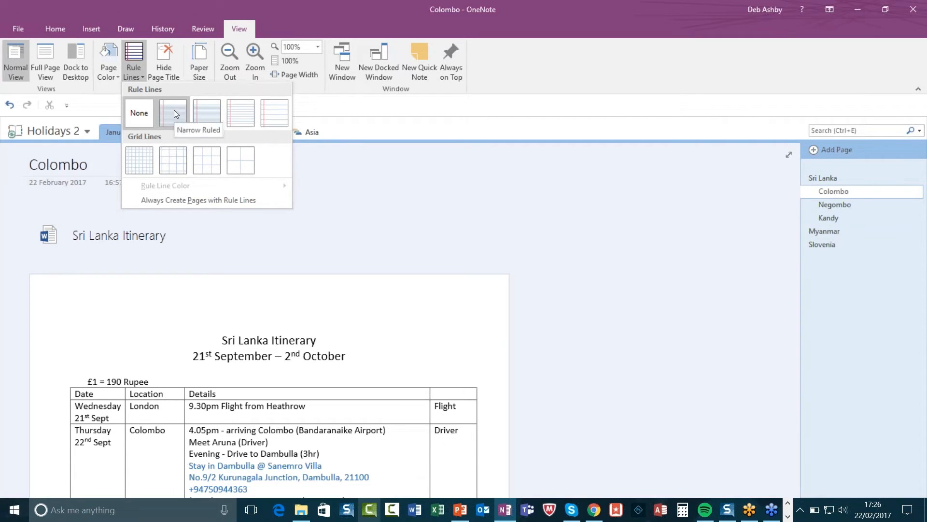
click(174, 113)
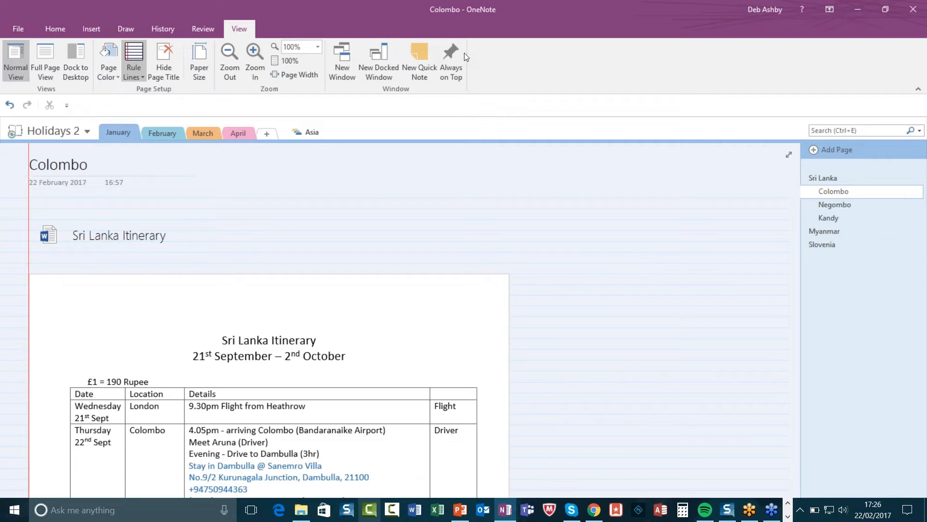
Step: Go to the Sri Lanka page, look at the Holidays 2 notebook's sharing options and return to the page
click(813, 179)
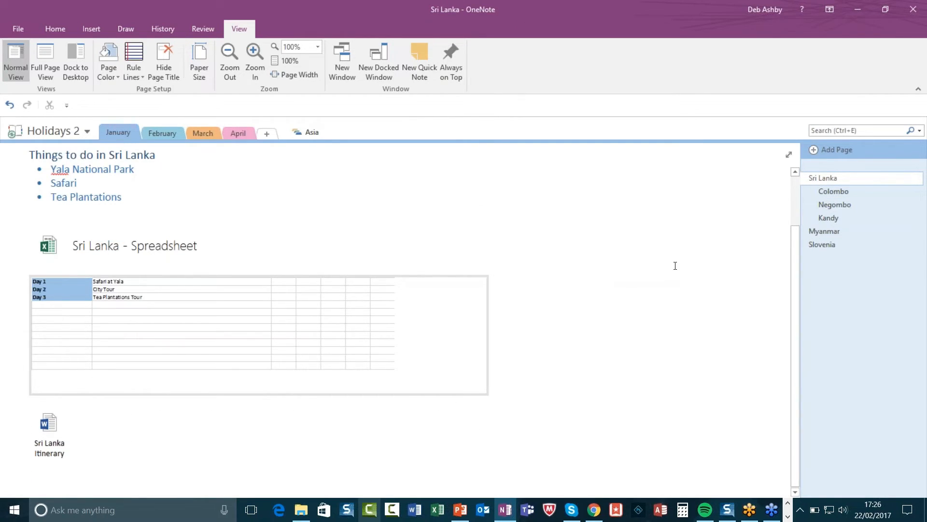
scroll(672, 261, up, 2)
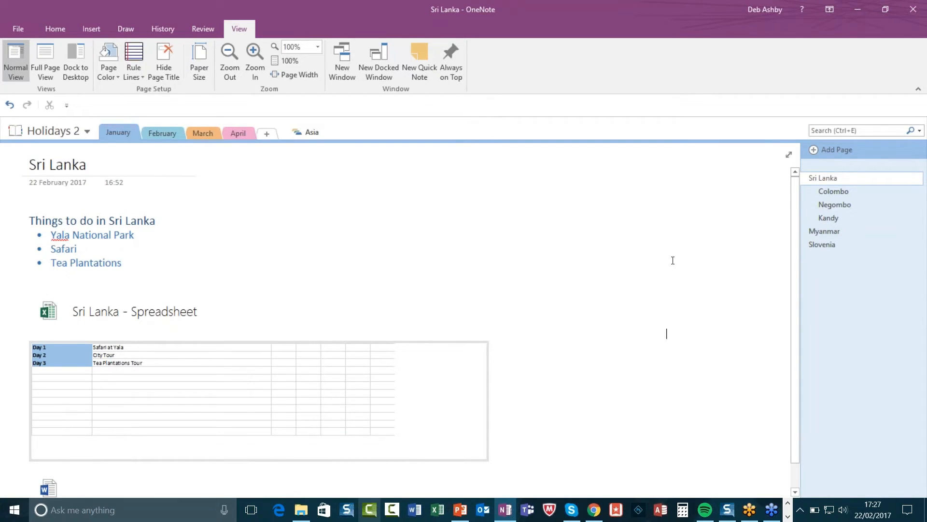
click(20, 27)
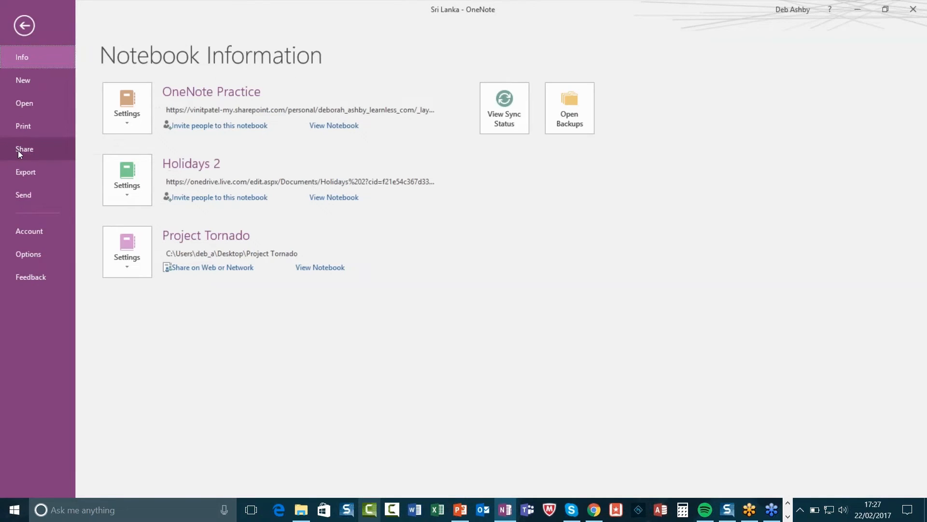
click(38, 149)
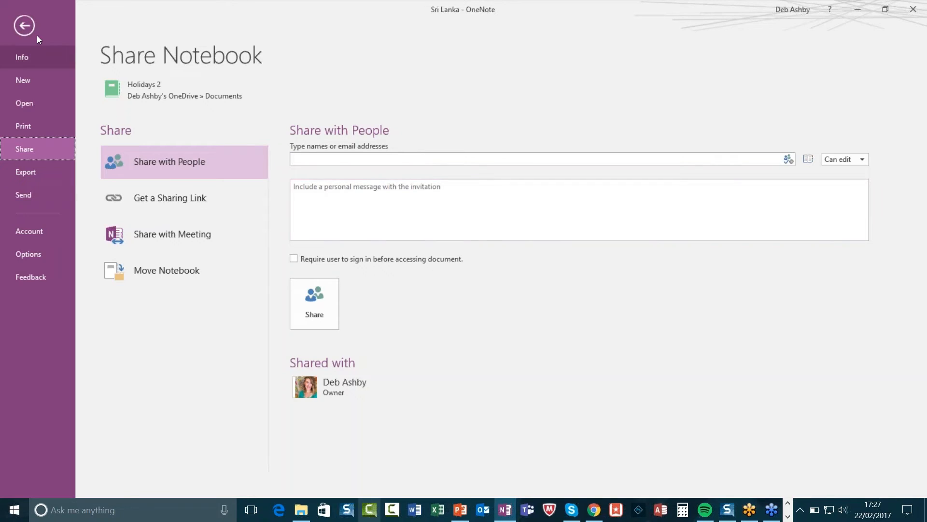
click(24, 25)
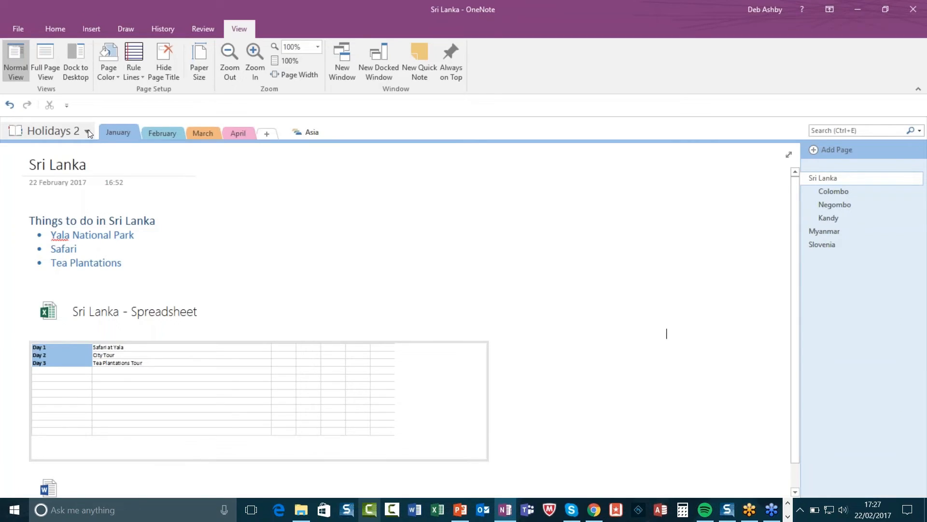
Step: Switch to the Project Tornado notebook, look at its sharing requirements and return to the page
click(87, 131)
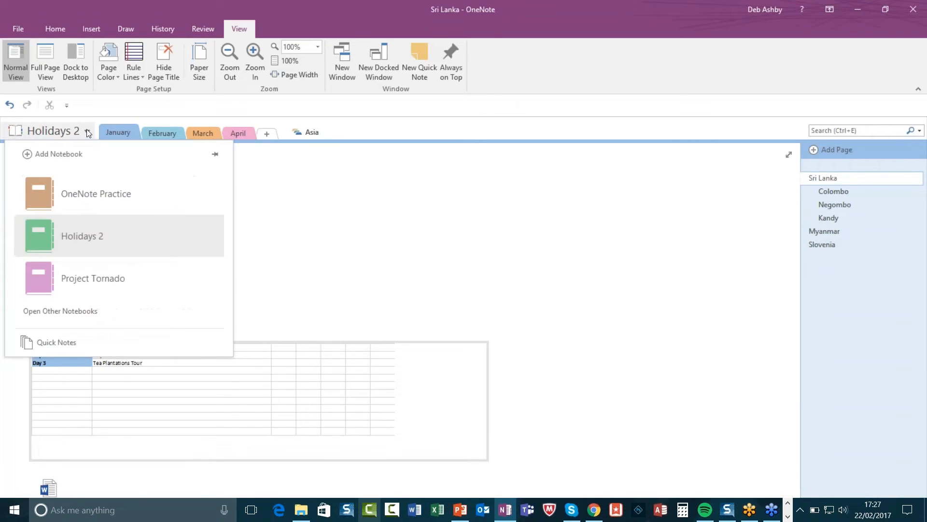
click(134, 285)
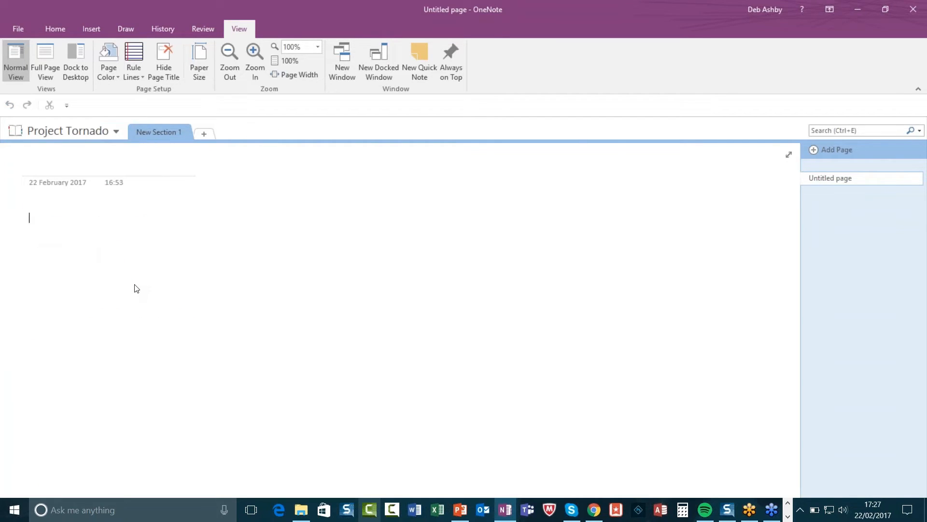
click(18, 28)
click(38, 150)
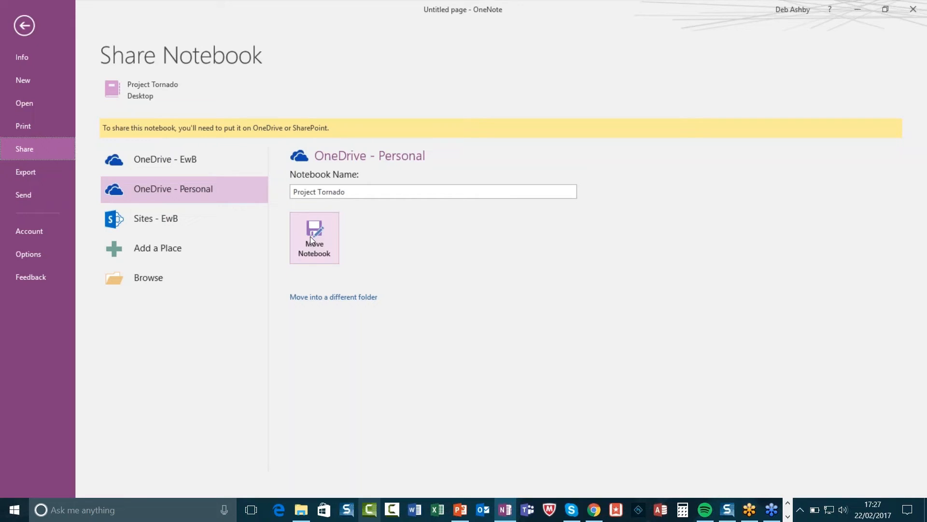
click(18, 25)
Step: Switch back to the Holidays 2 notebook and examine the permission choices for sharing it with people
click(116, 131)
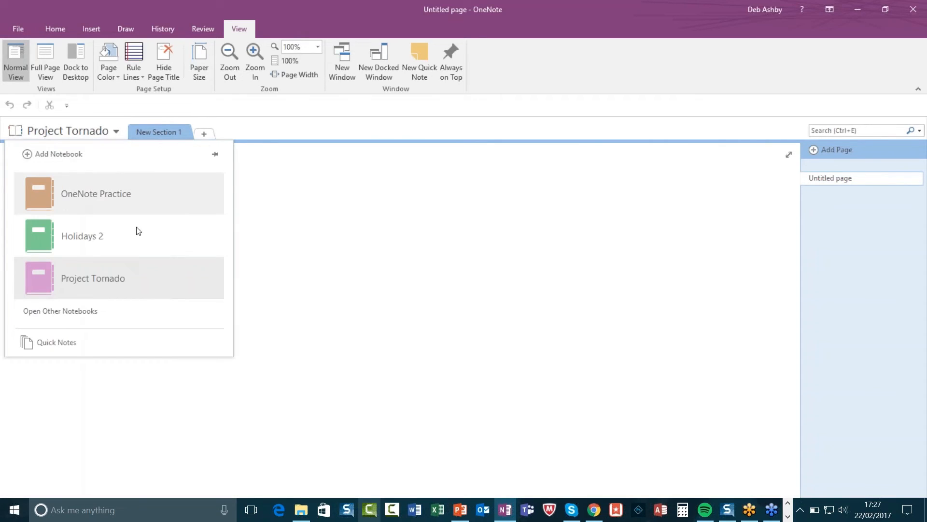
click(147, 211)
click(18, 29)
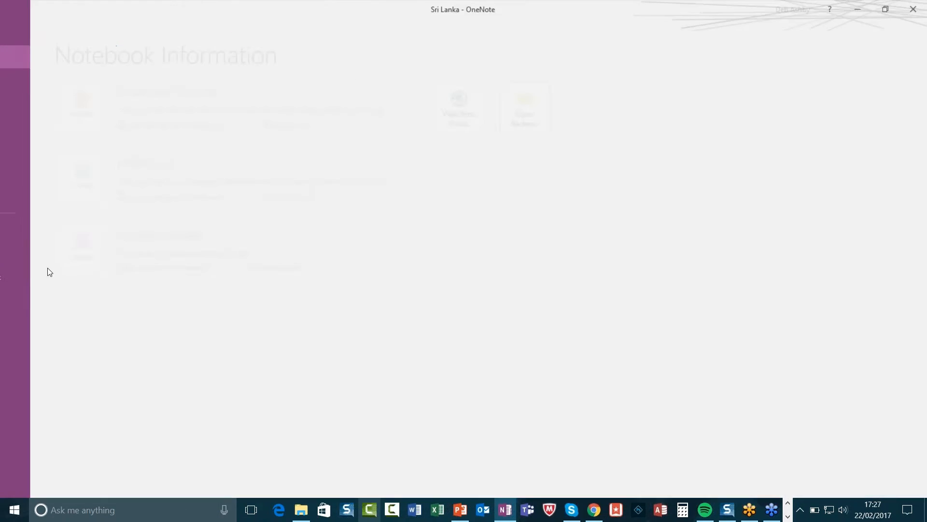
click(30, 147)
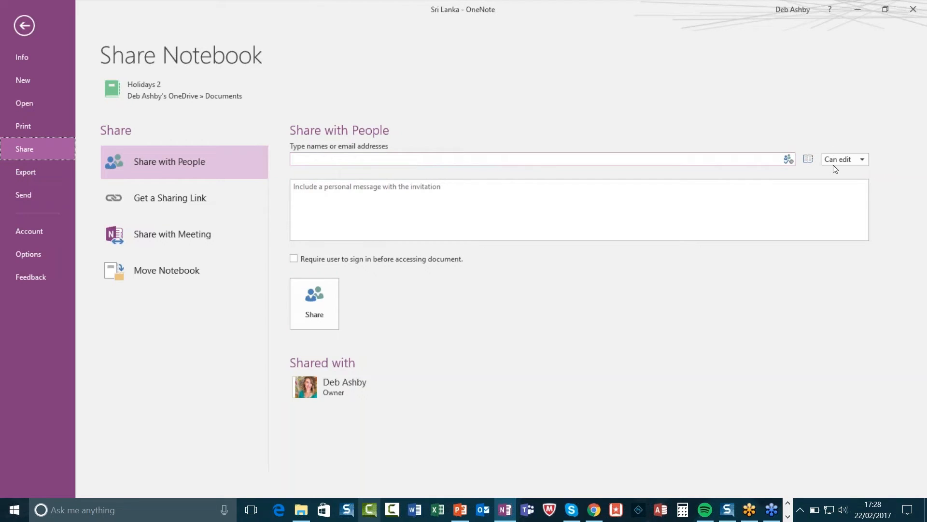
click(864, 159)
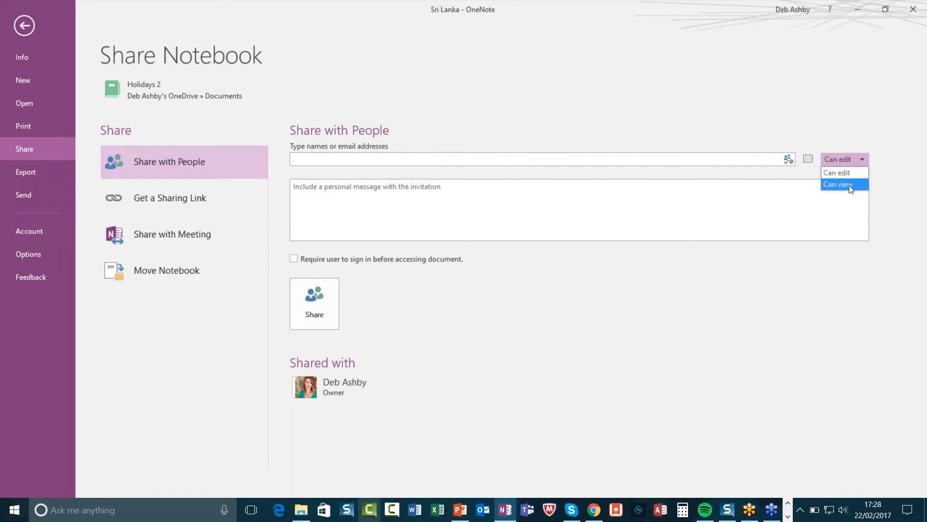
click(808, 330)
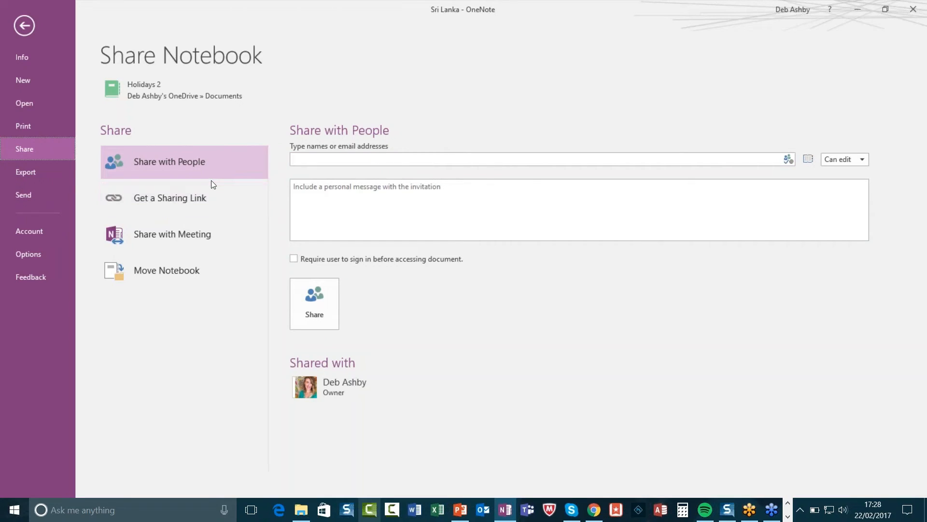
Step: Create an edit sharing link for the Holidays 2 notebook
click(155, 205)
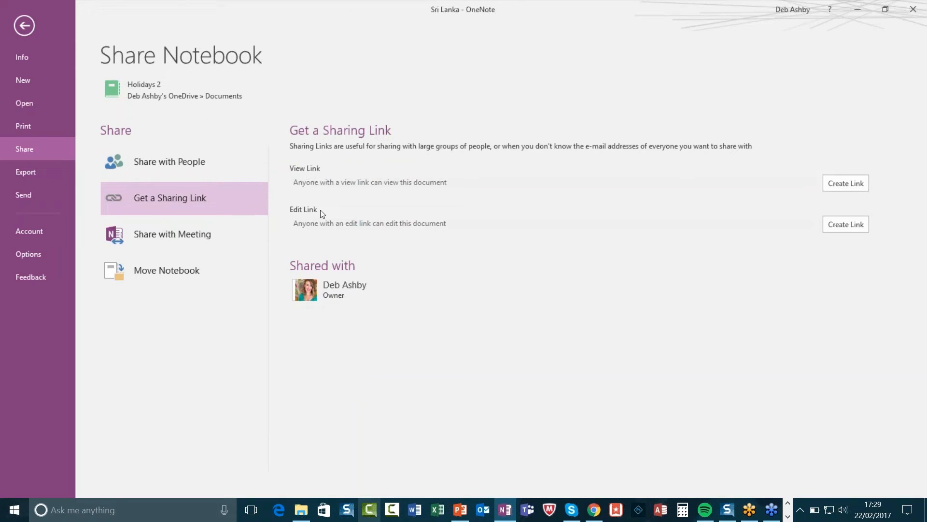
click(844, 224)
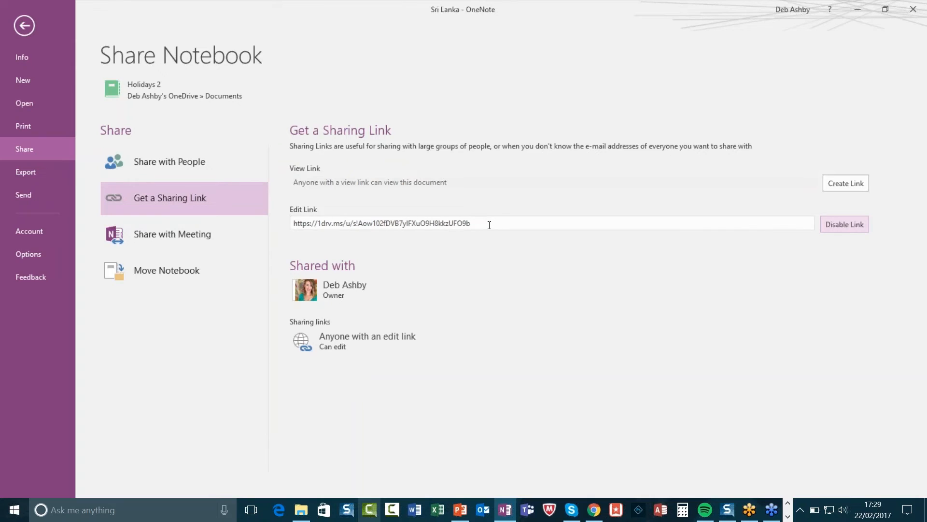
Step: Select the address of the Holidays 2 edit link and return to the Sri Lanka page
click(450, 225)
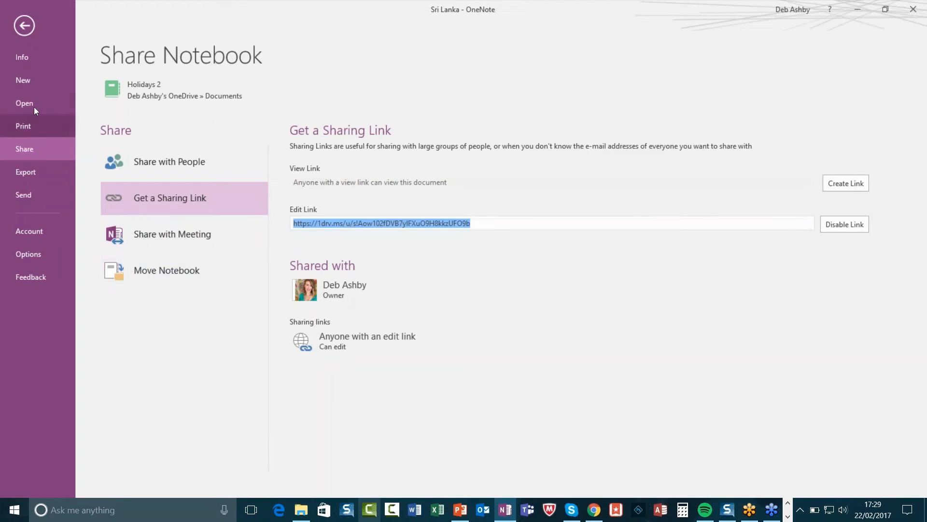
click(23, 25)
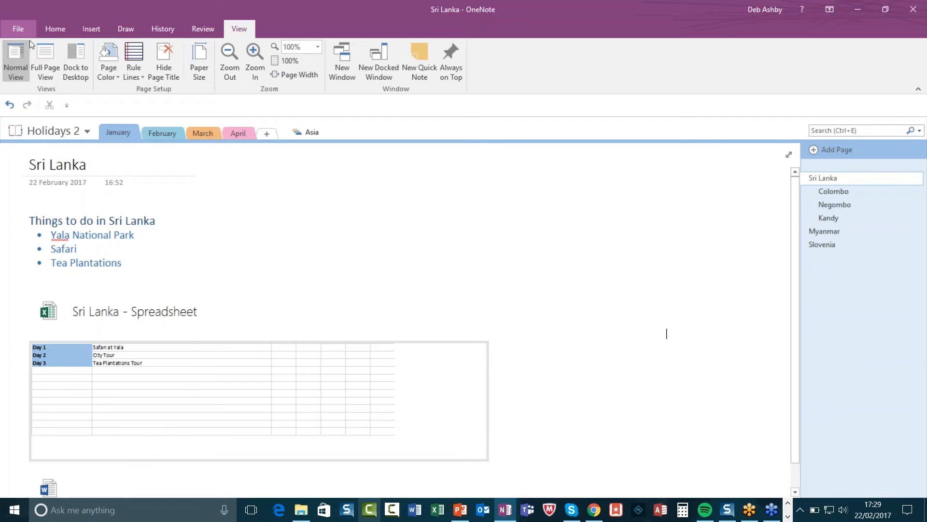
click(69, 28)
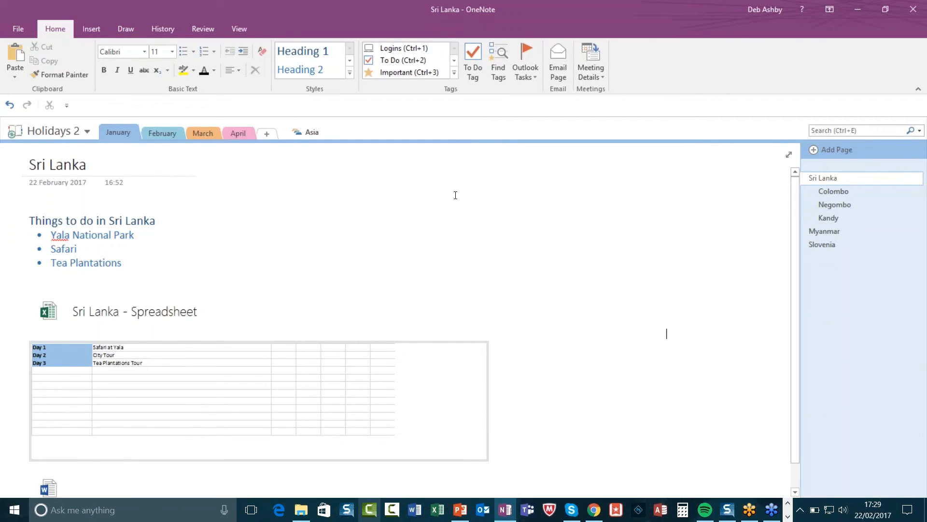
click(461, 230)
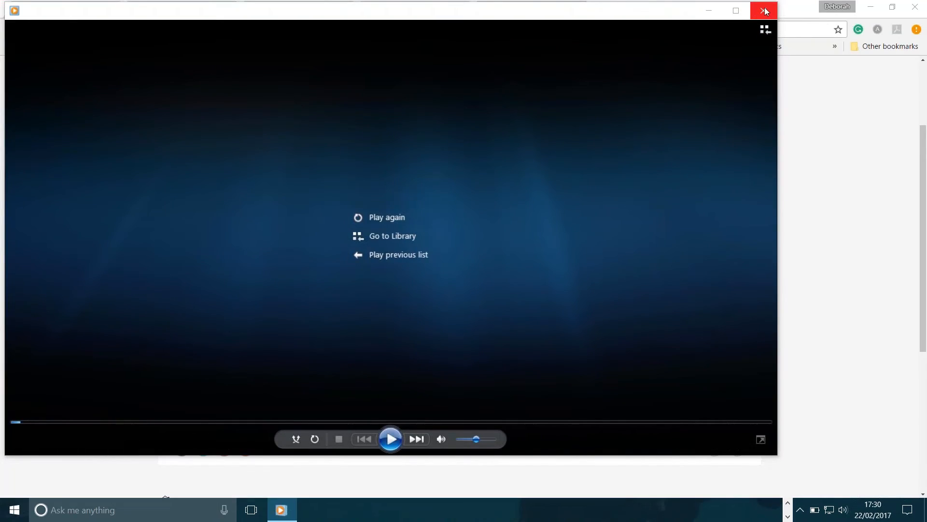
Step: Close the media player and switch from the browser back to the Sri Lanka page in OneNote
click(765, 10)
click(766, 11)
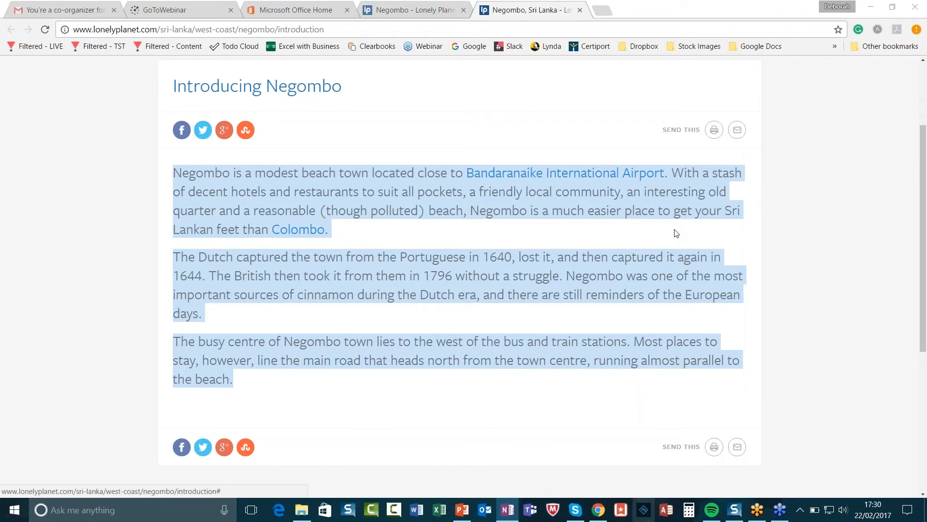
click(508, 510)
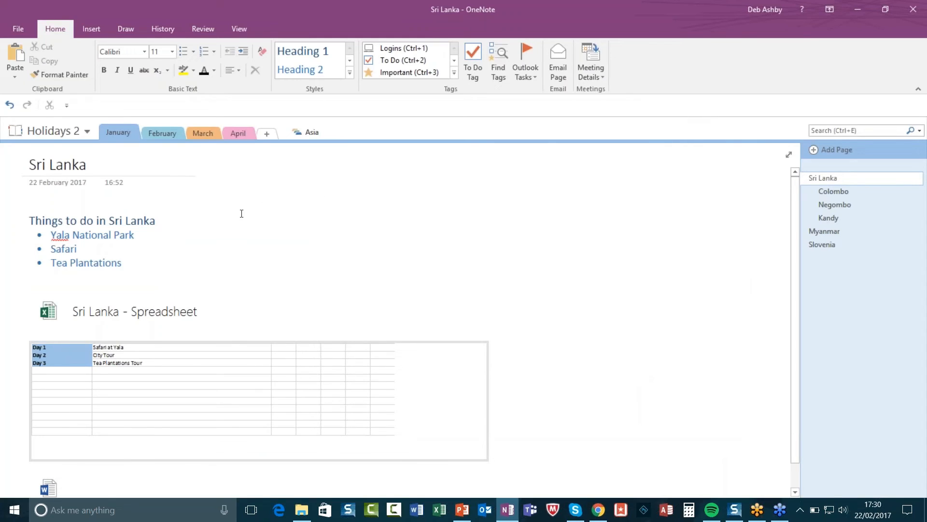
click(201, 218)
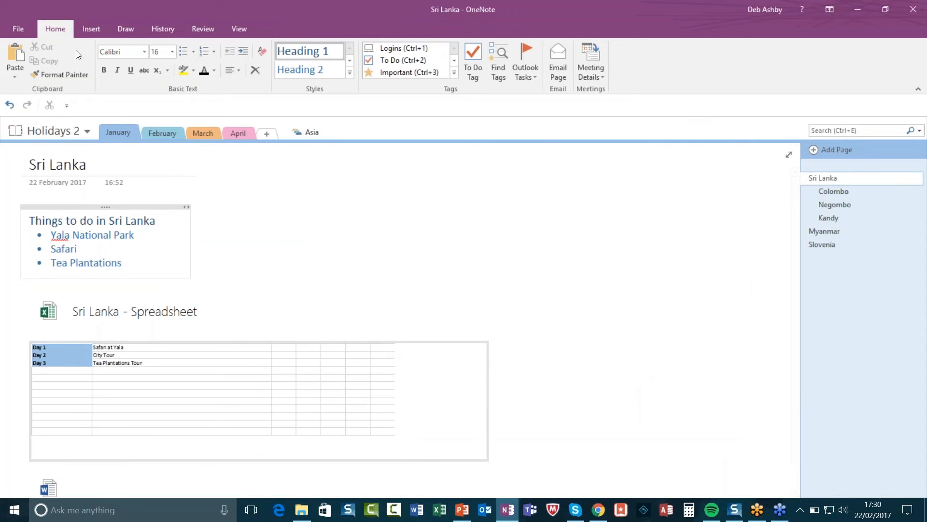
click(522, 226)
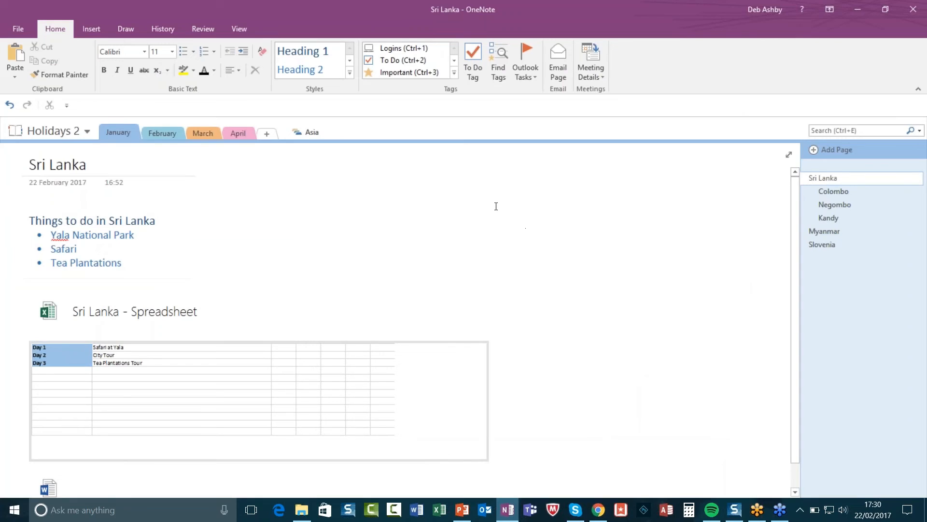
click(24, 31)
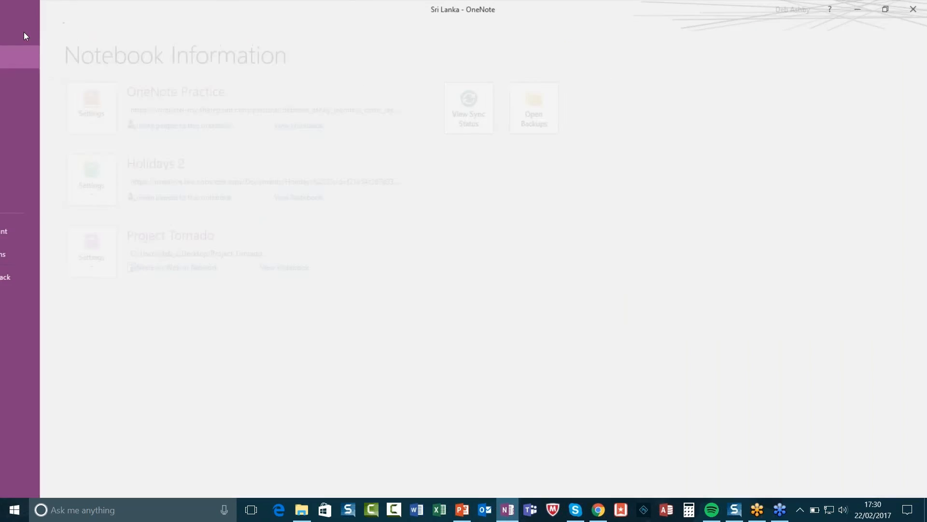
click(33, 145)
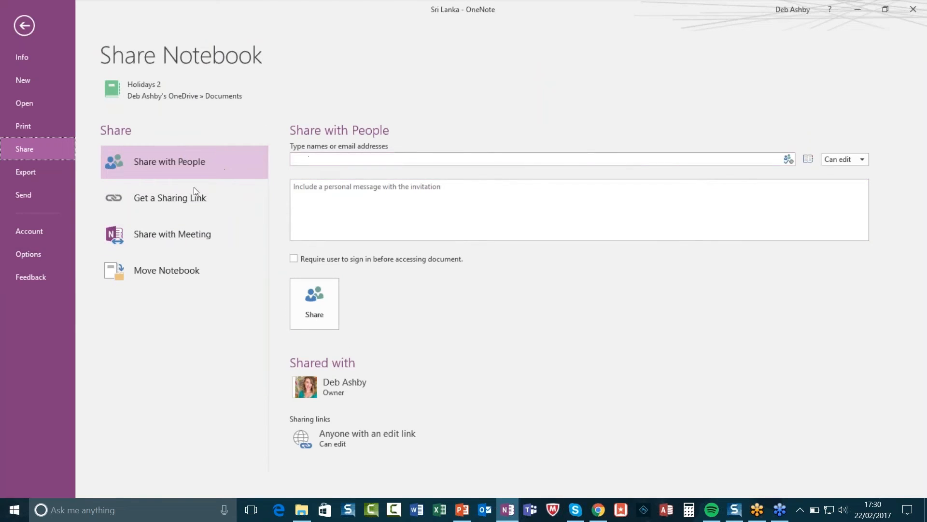
click(328, 159)
text(eb)
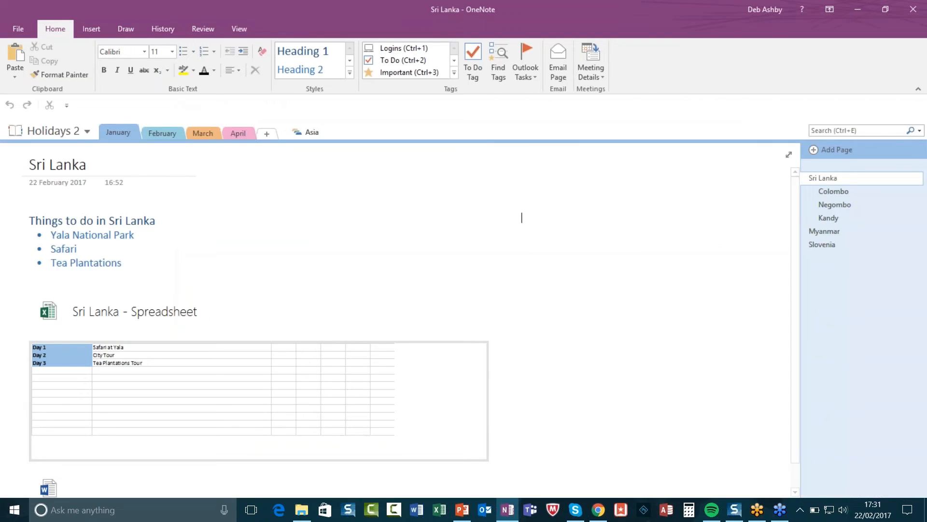
Step: Share the Holidays 2 notebook with a suggested contact, giving them the Can edit permission
click(18, 30)
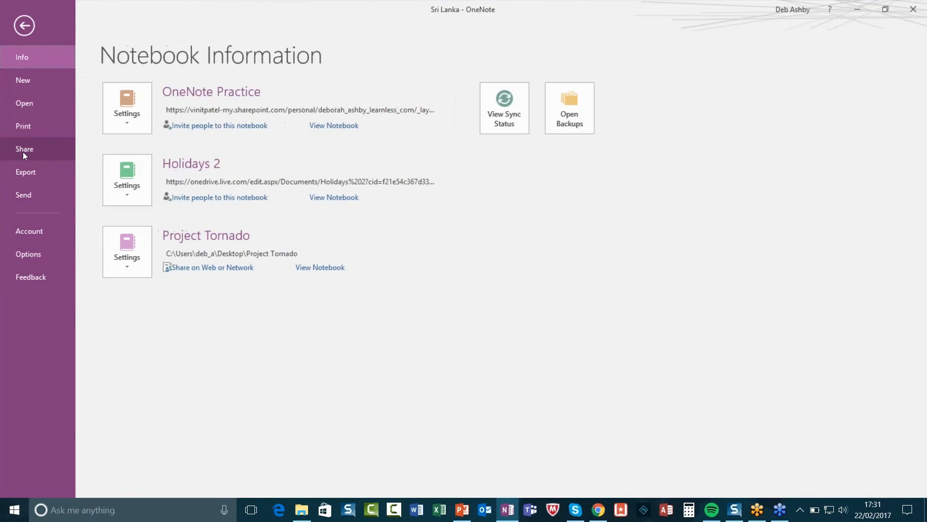
click(23, 153)
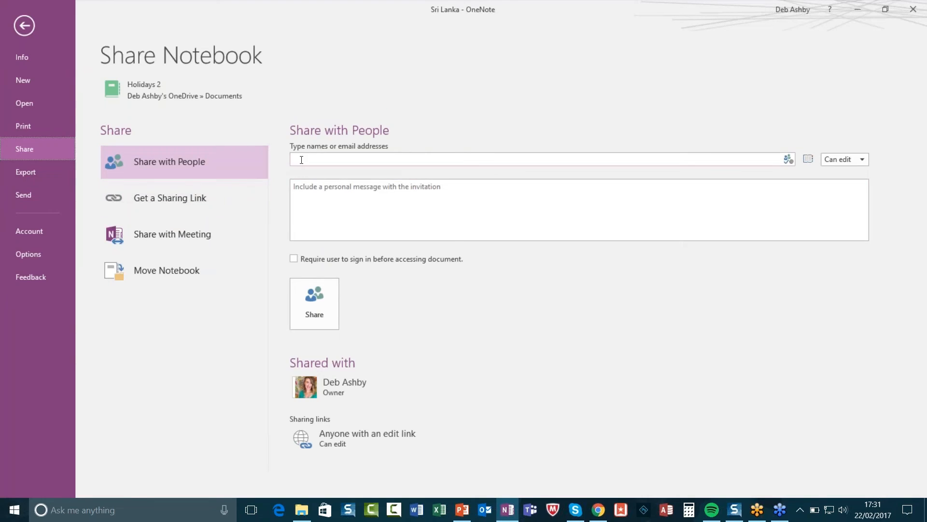
text(deborah)
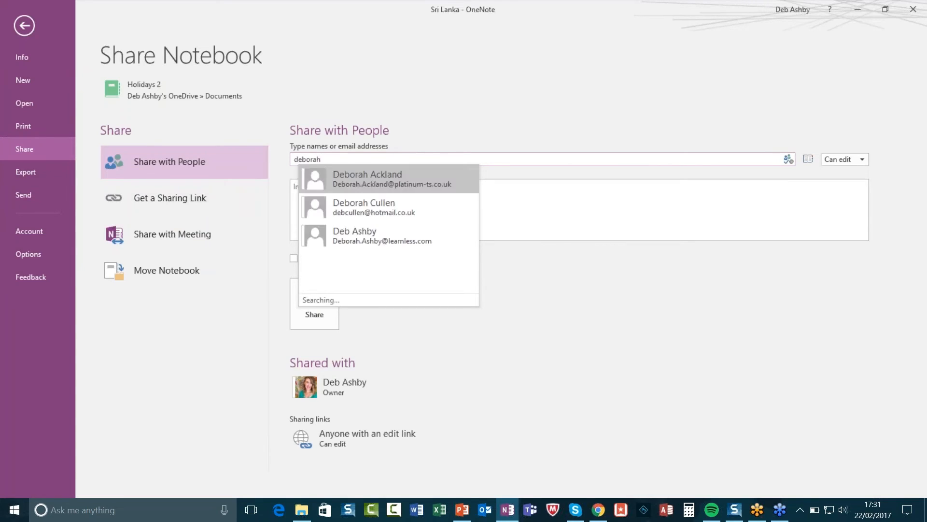
click(381, 242)
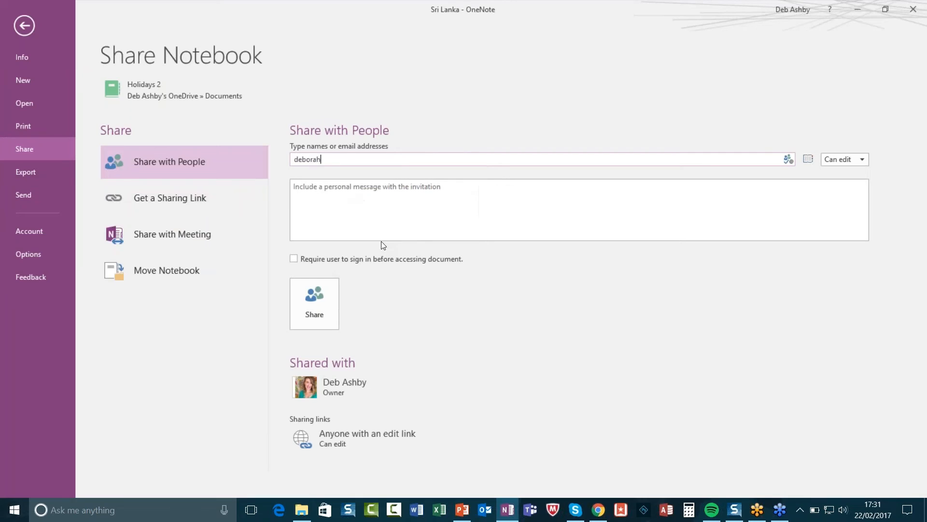
click(310, 302)
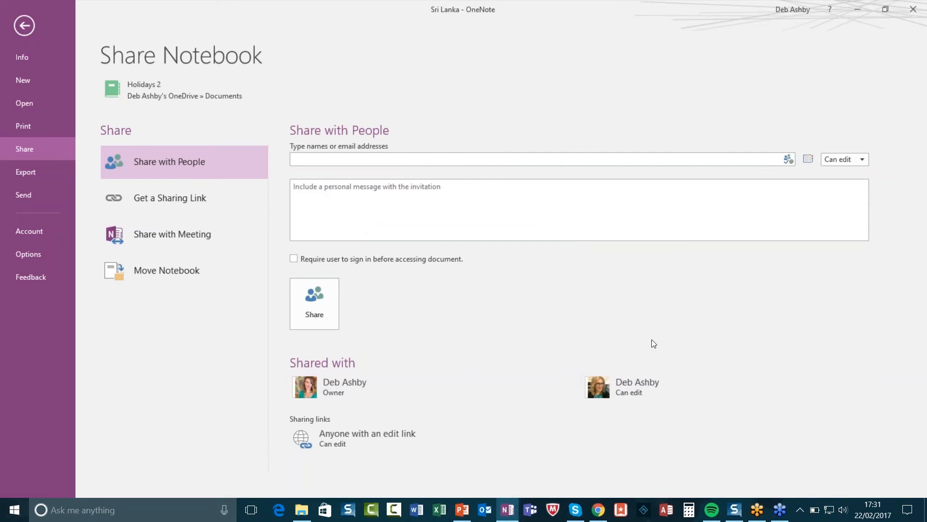
Step: Examine the options for managing the invited person's access and the notebook's sharing links, and return to the Sri Lanka page
right_click(683, 390)
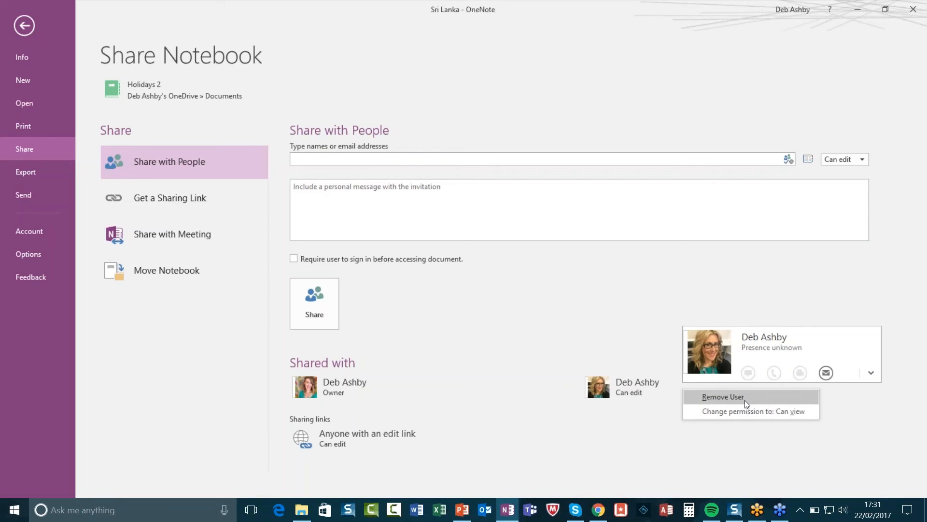
click(553, 295)
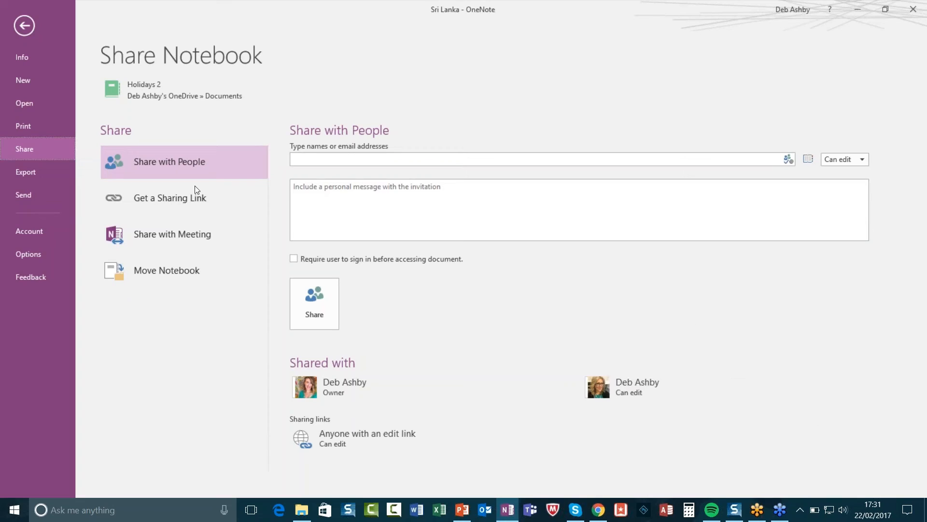
click(170, 205)
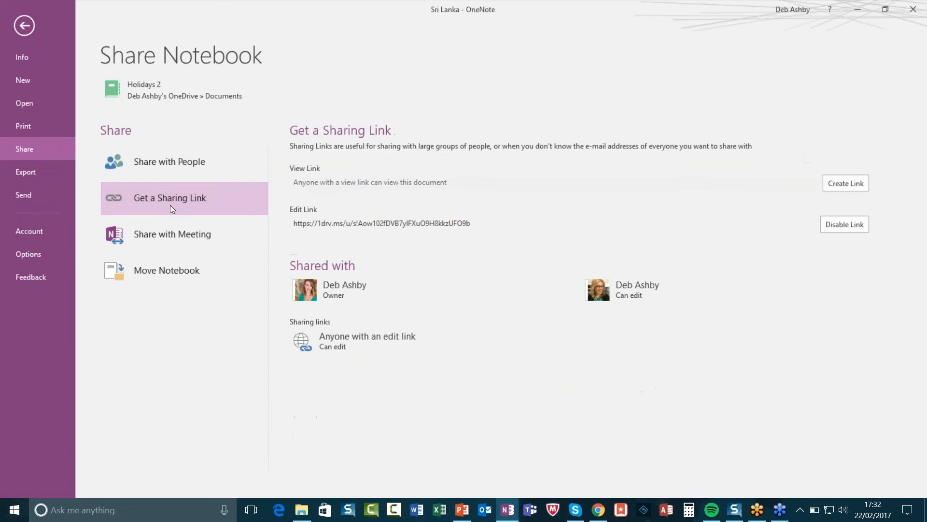
right_click(665, 291)
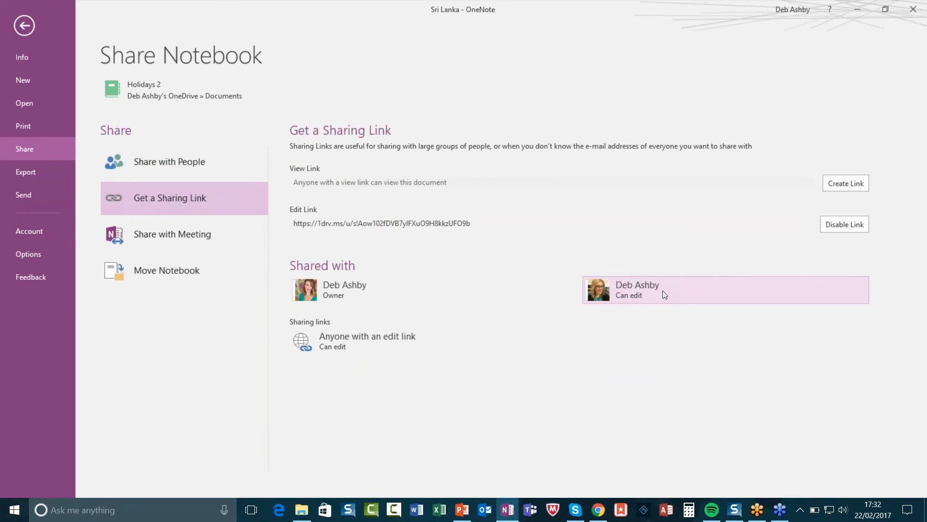
click(911, 210)
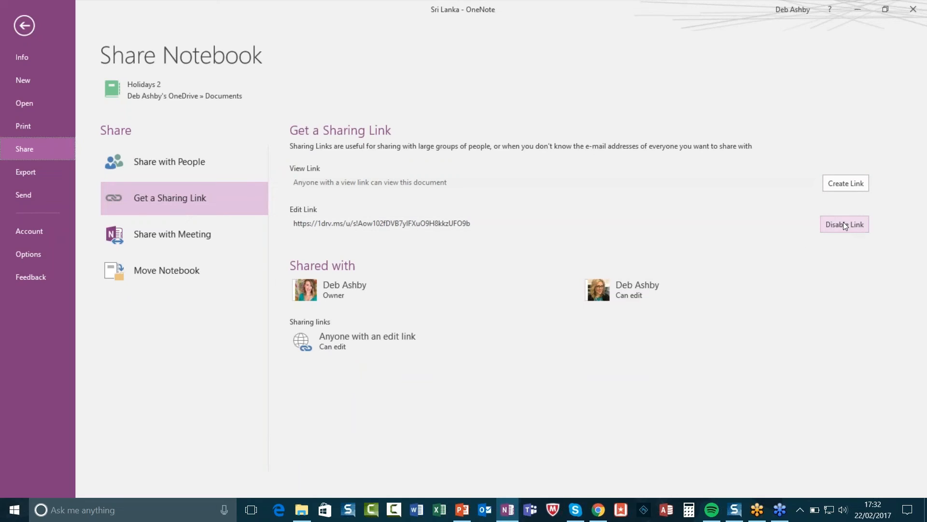
right_click(697, 294)
click(25, 26)
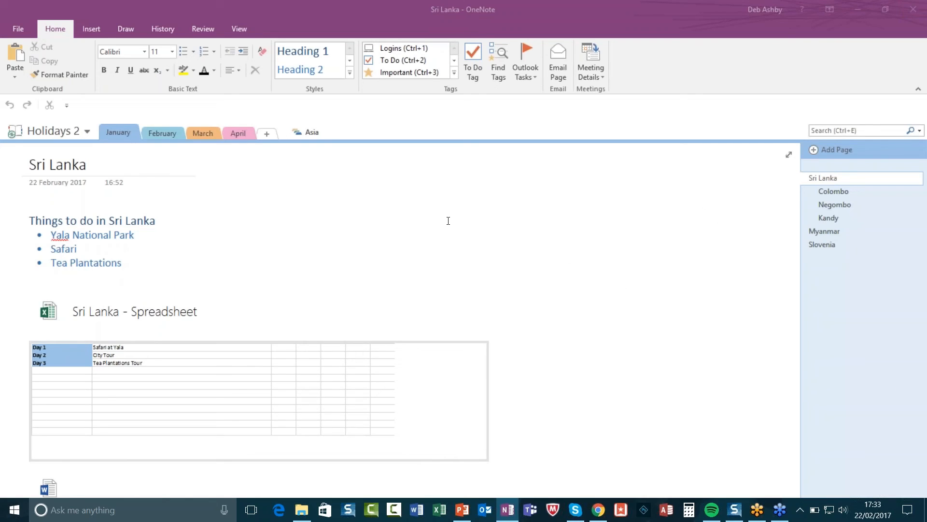
Step: Open the Sri Lanka - Spreadsheet file embedded in the page to view it in Excel, and close it again
click(263, 364)
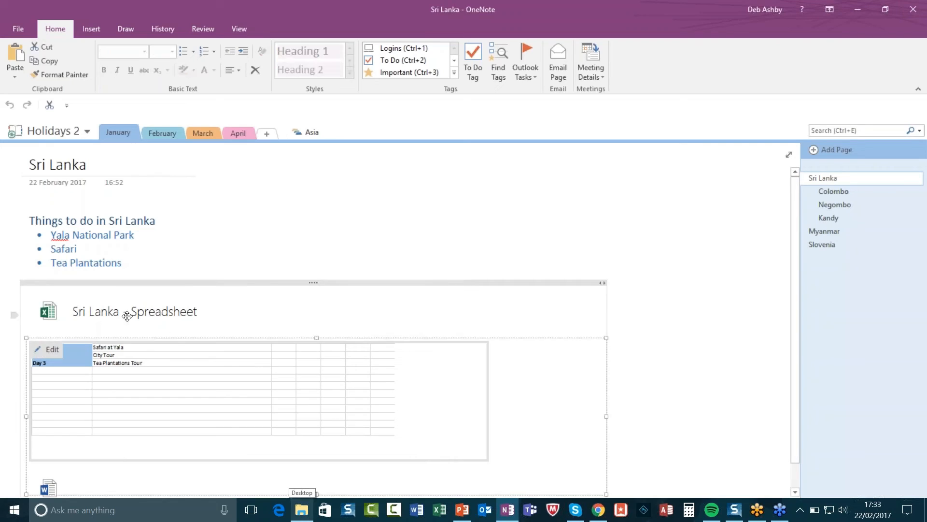
click(55, 309)
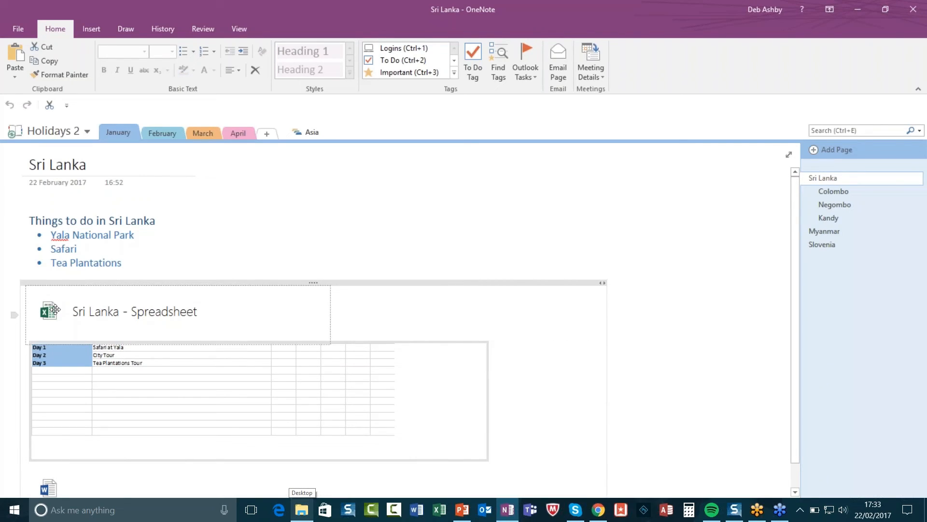
double_click(55, 309)
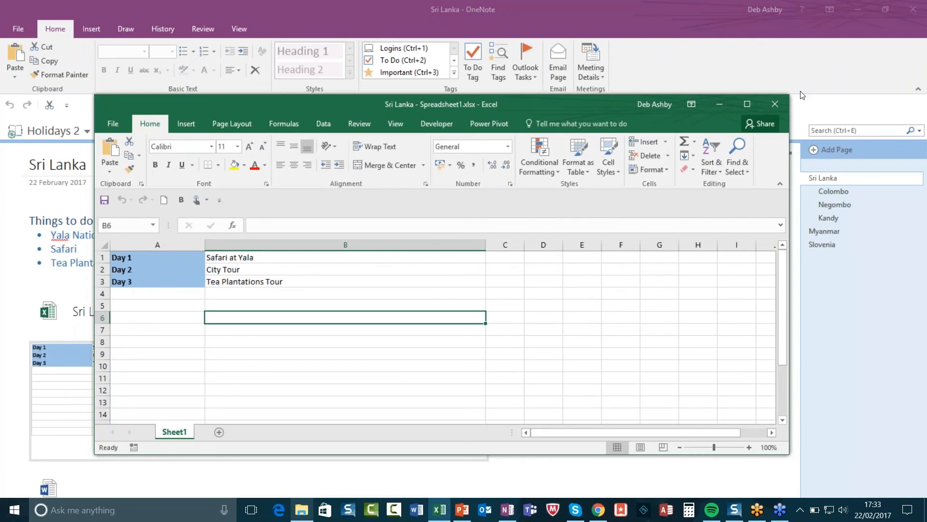
click(775, 104)
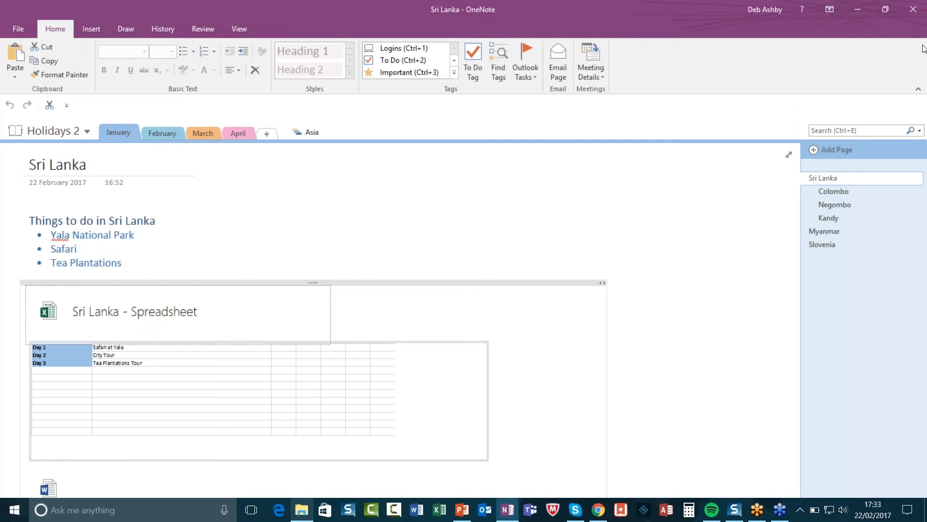
click(560, 204)
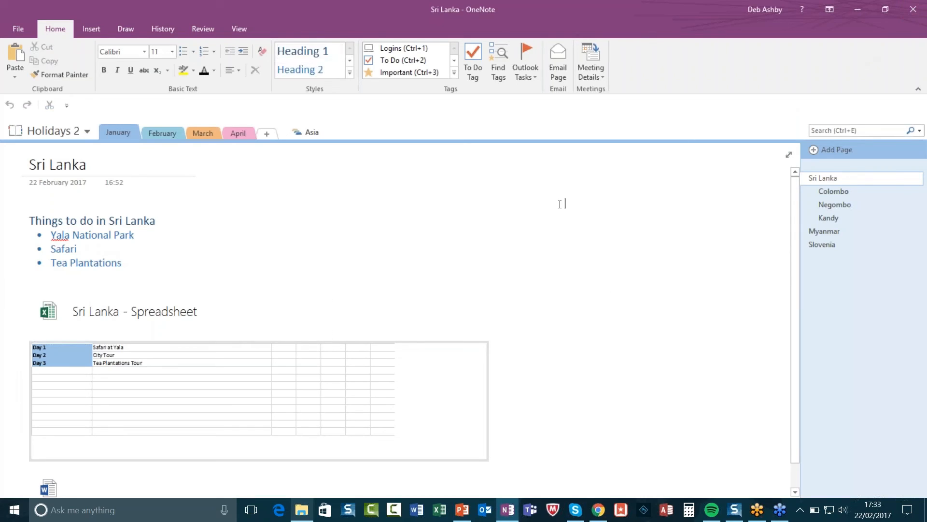
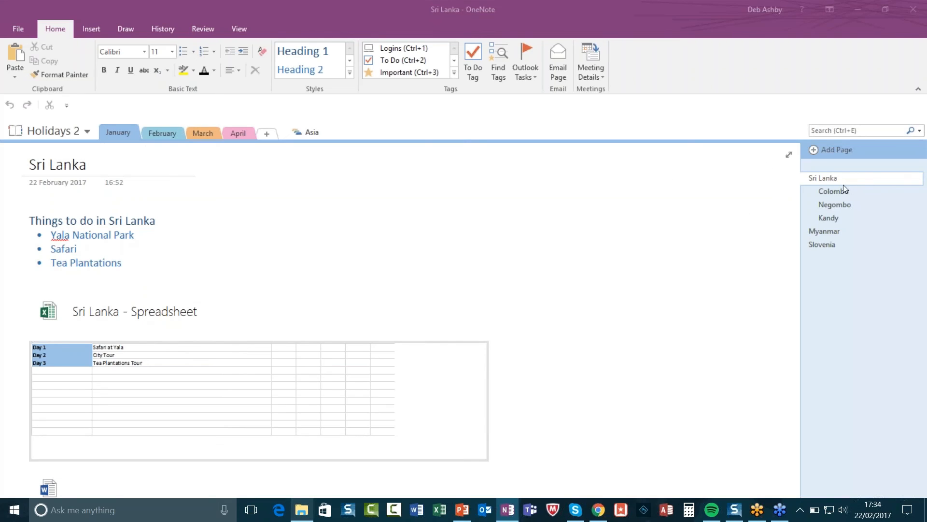
Step: Move the Colombo page to the February section of the Holidays 2 notebook and open that section
click(829, 191)
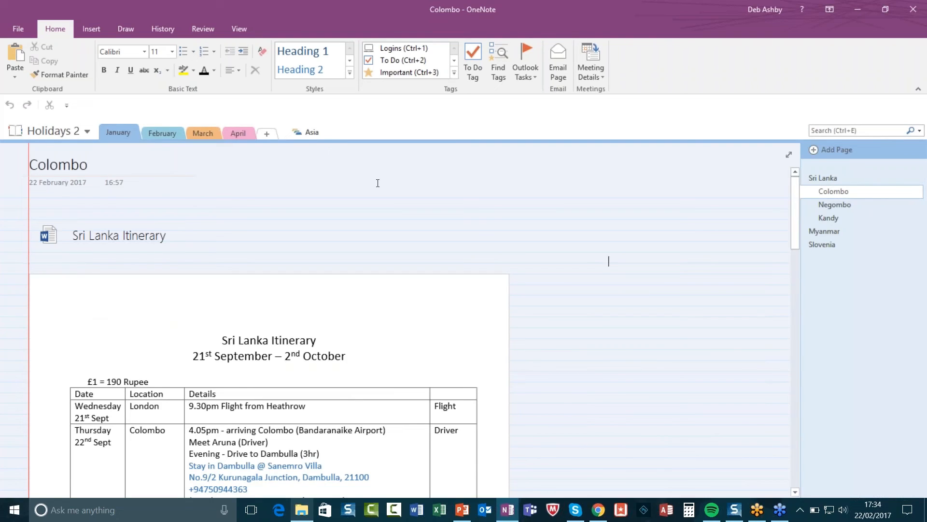
right_click(822, 190)
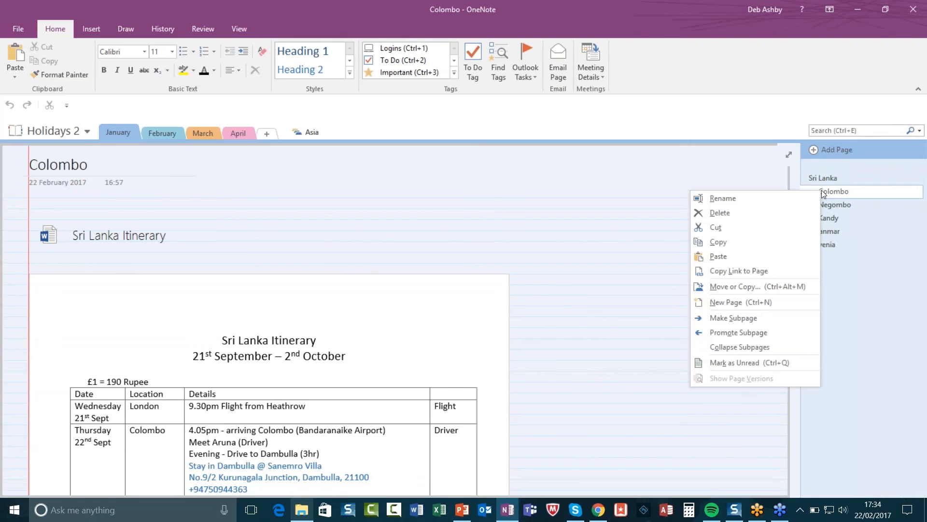
click(763, 286)
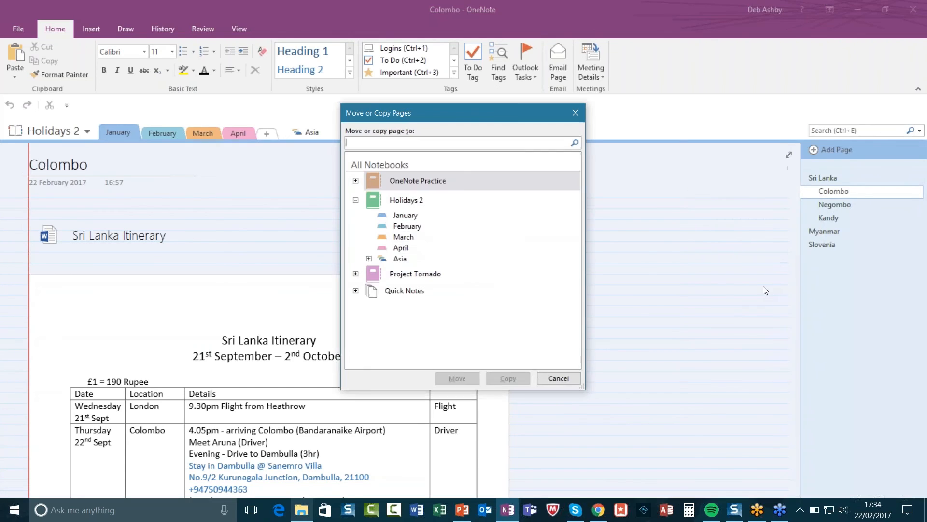
drag(443, 112, 463, 136)
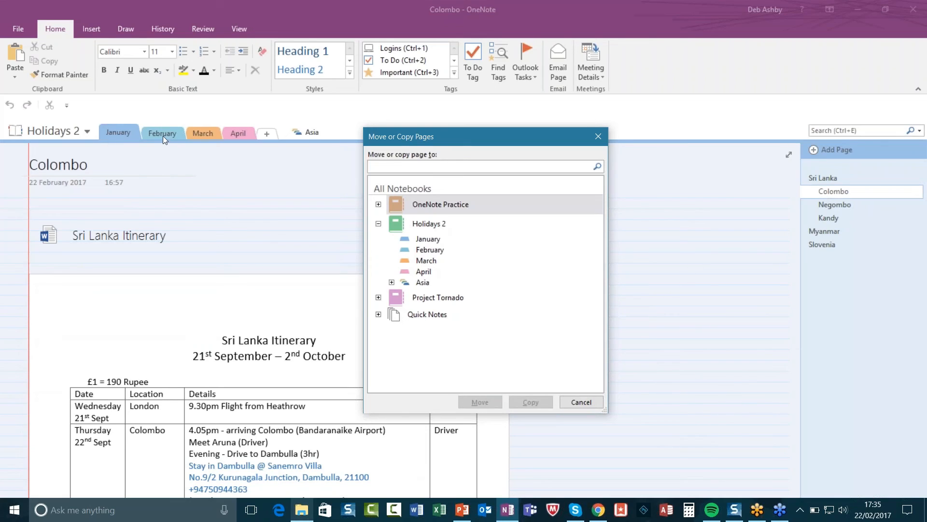
click(425, 249)
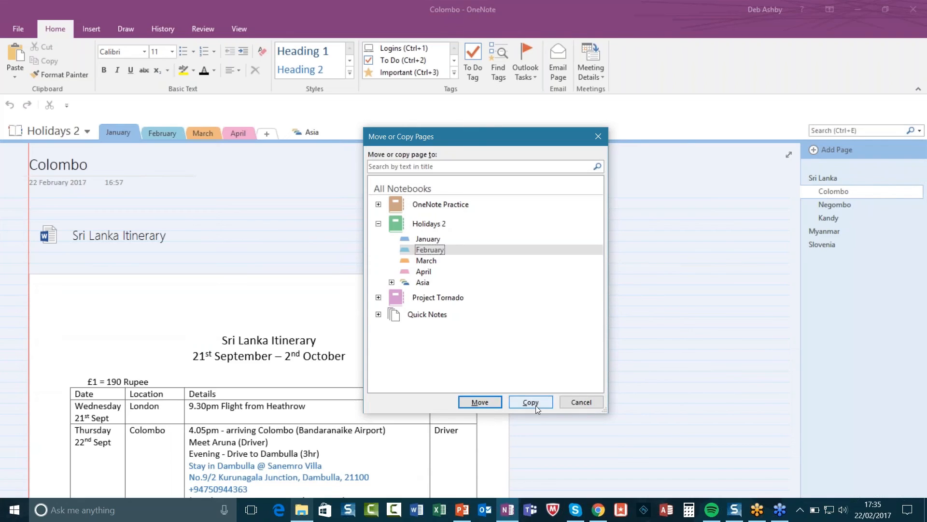
click(472, 399)
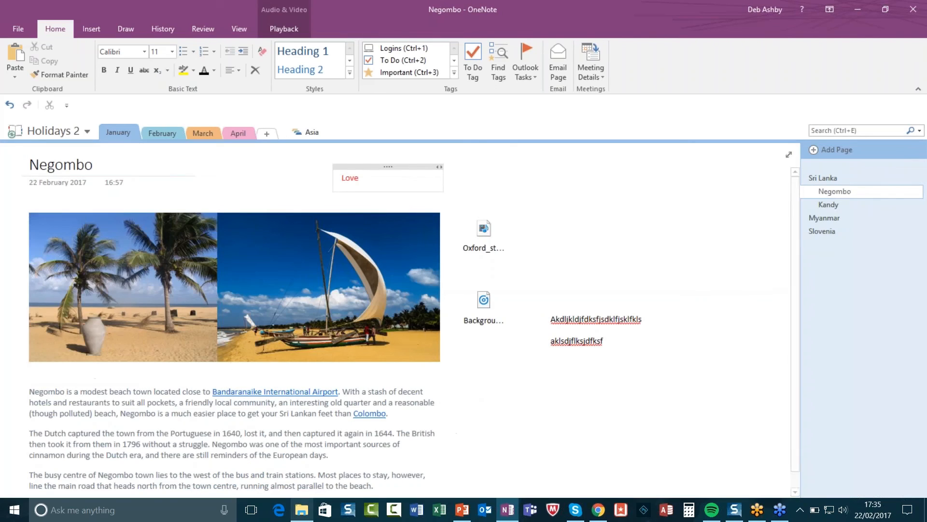
click(161, 134)
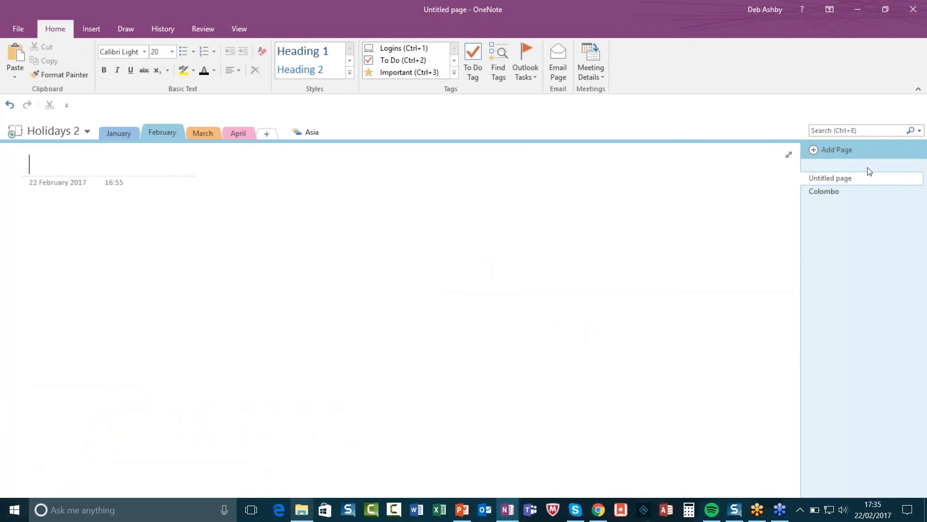
Step: Open the Colombo page and copy the February section into the Asia section group of the Holidays 2 notebook
click(827, 192)
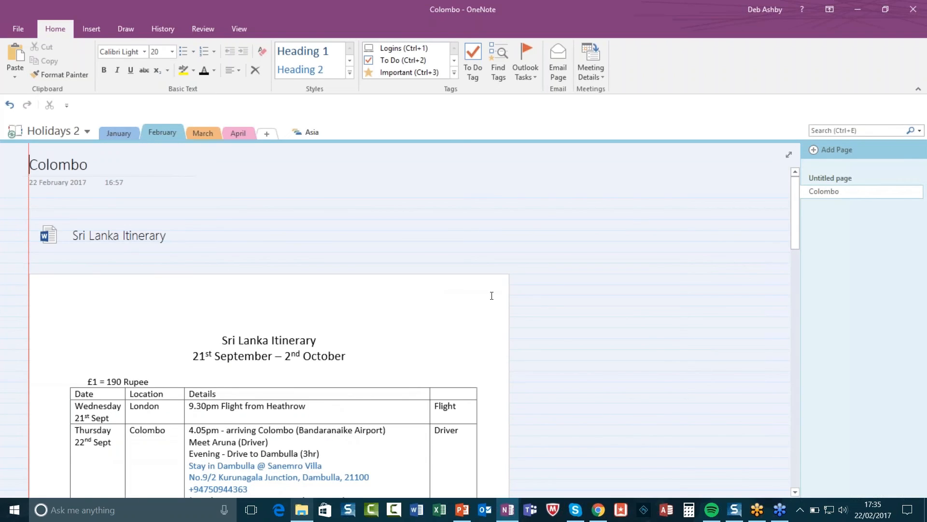
right_click(158, 131)
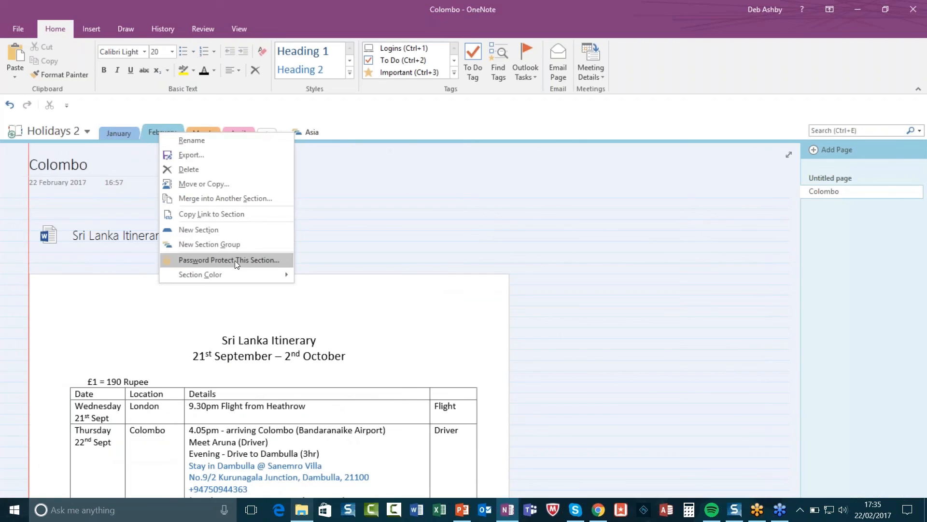
click(216, 188)
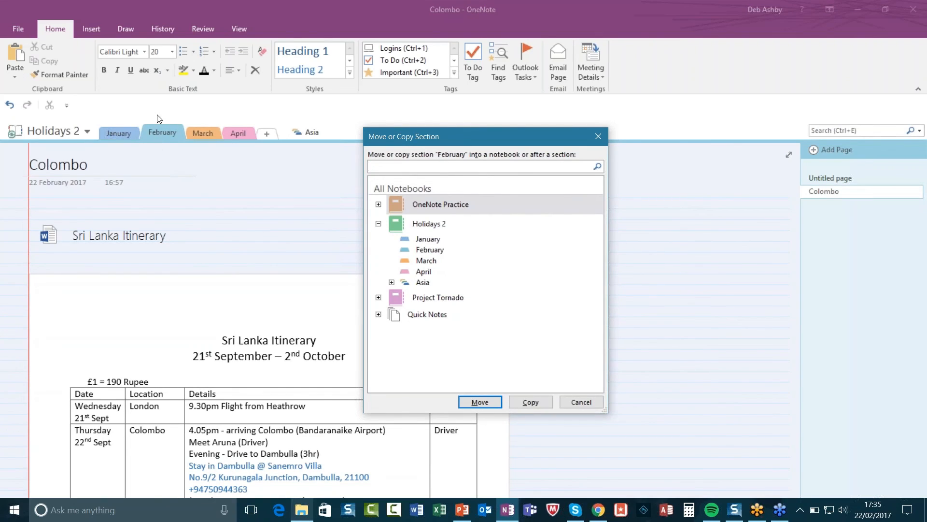
click(425, 284)
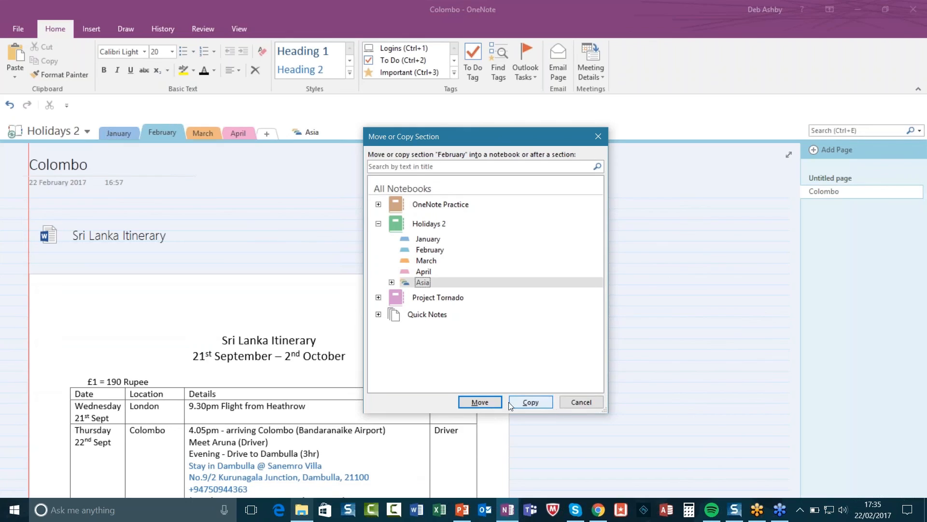
click(521, 403)
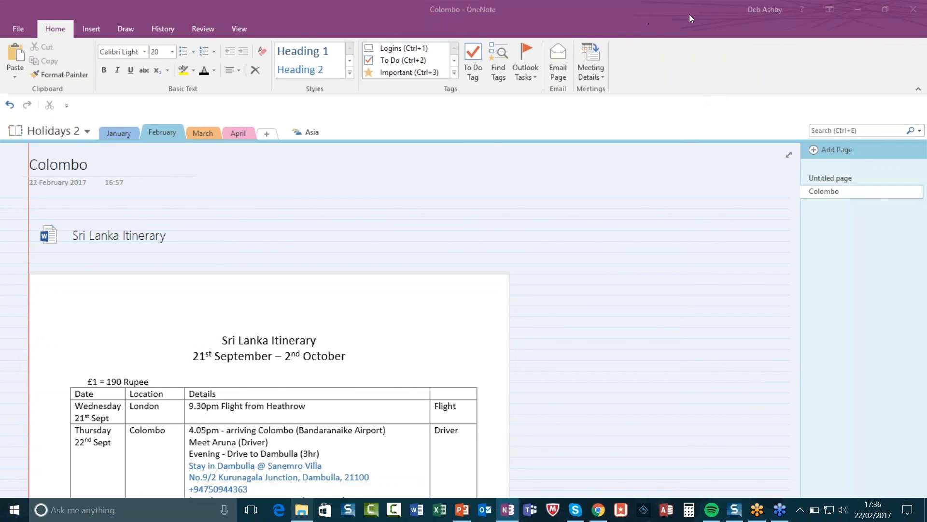
Step: Switch to the OneNote PPT Presentation in PowerPoint and start the slide show from the About slide
click(633, 15)
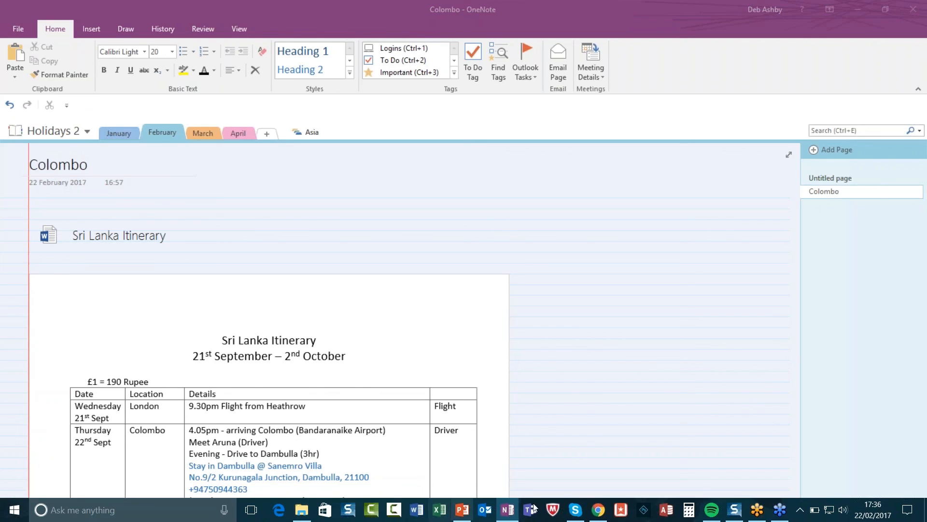
click(462, 510)
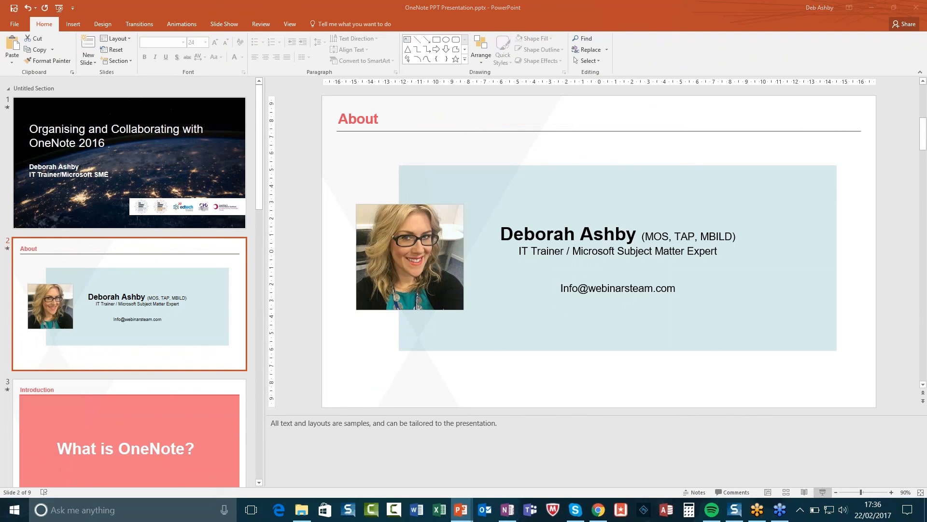
click(822, 492)
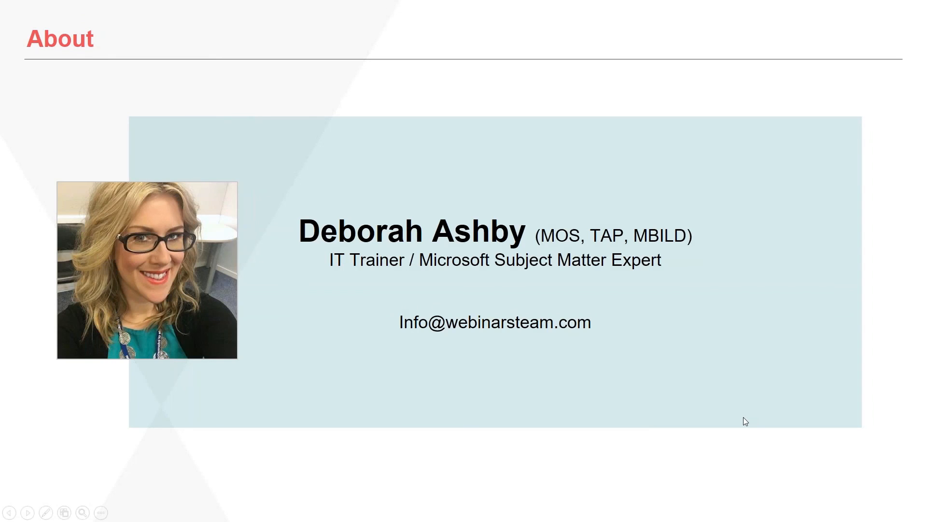